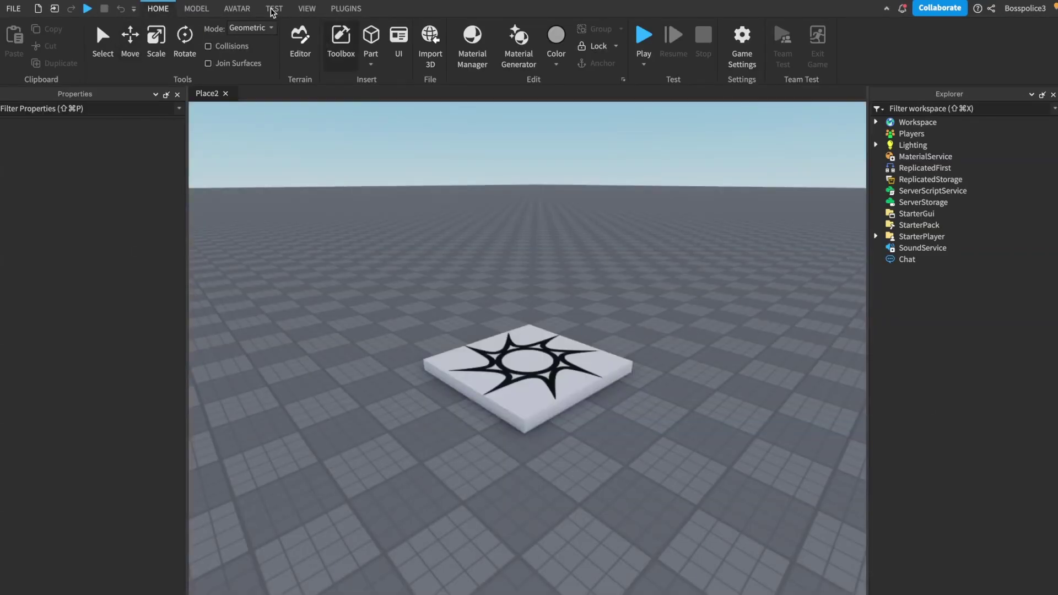
Step: Generate an R15 masculine Block Avatar rig with the Rig Builder
{"action": "left_click", "coordinate": [306, 9]}
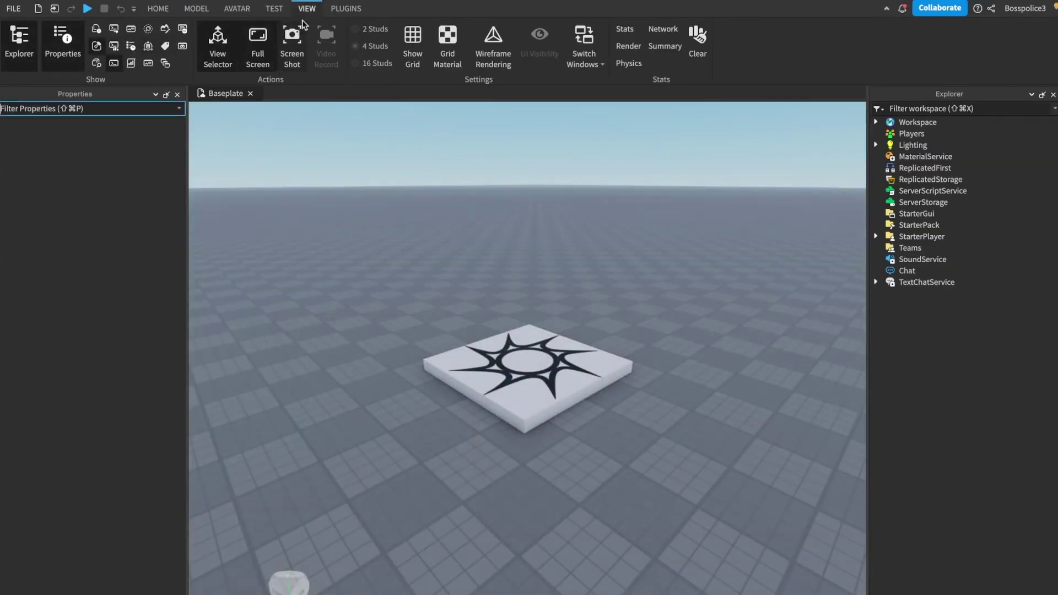
{"action": "left_click", "coordinate": [236, 8]}
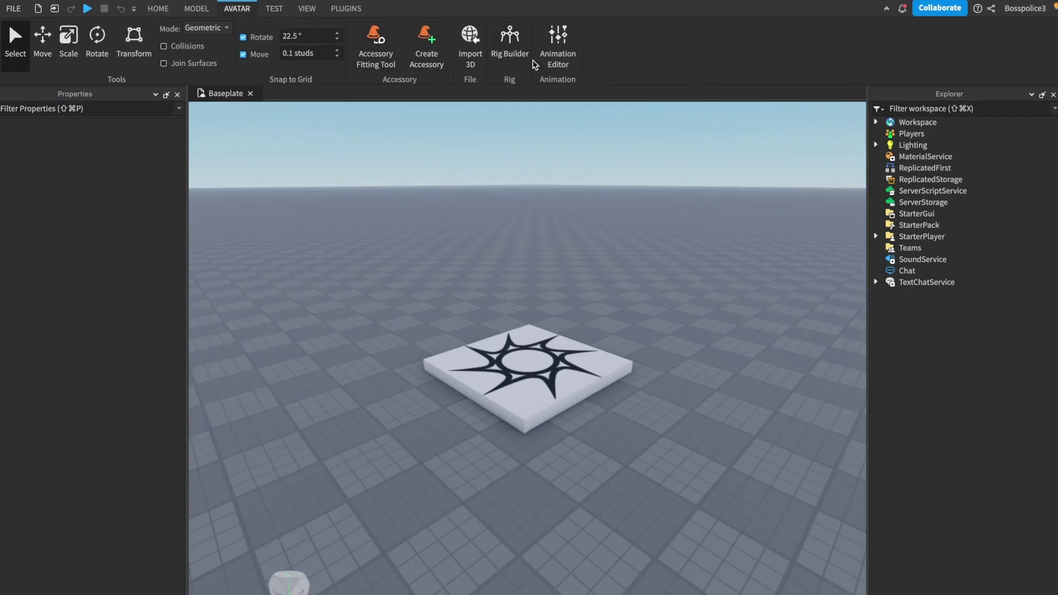
{"action": "left_click", "coordinate": [504, 51]}
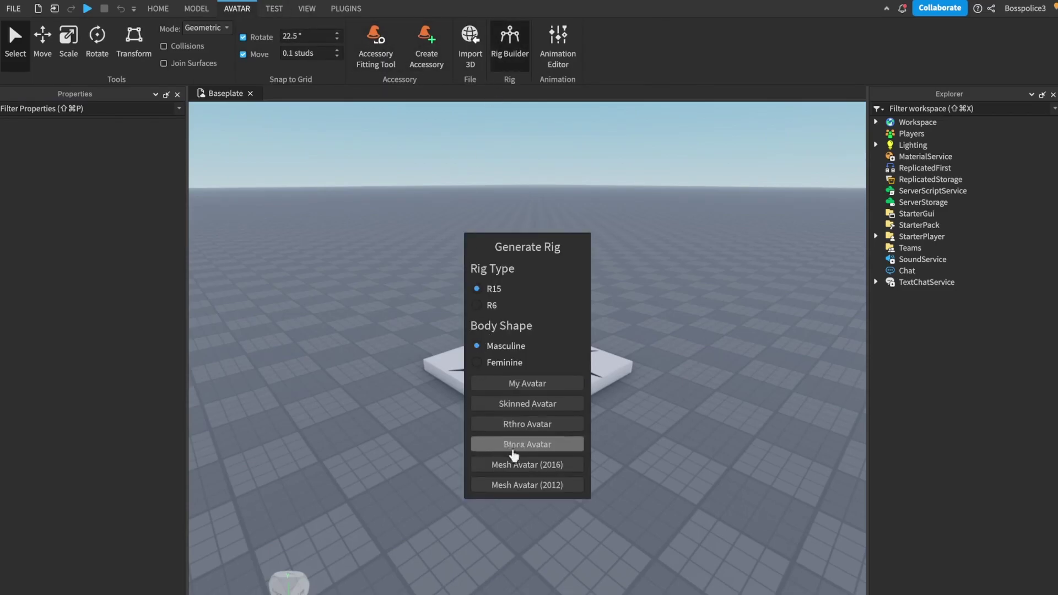
{"action": "left_click", "coordinate": [532, 445]}
{"action": "left_click", "coordinate": [618, 323]}
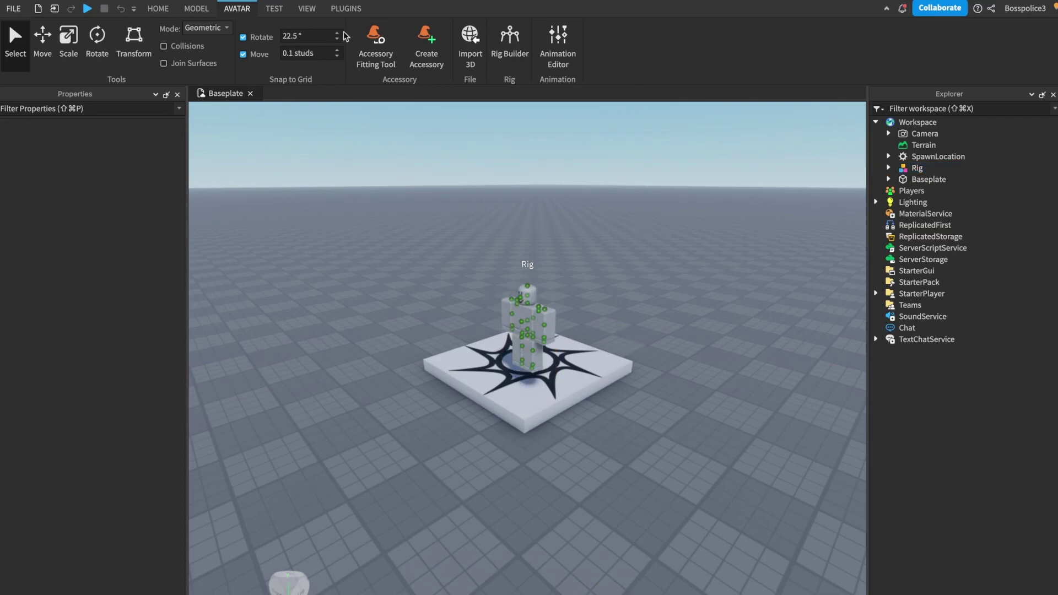
Step: Export the Rig model from the workspace to the Desktop as rig.obj
{"action": "left_click", "coordinate": [307, 12]}
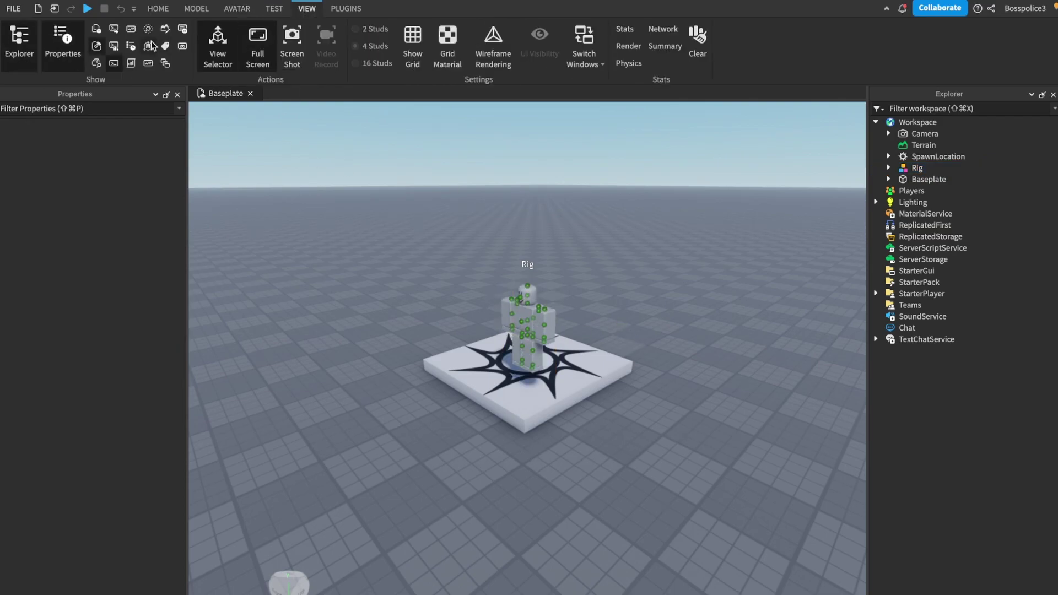
{"action": "left_click", "coordinate": [903, 168]}
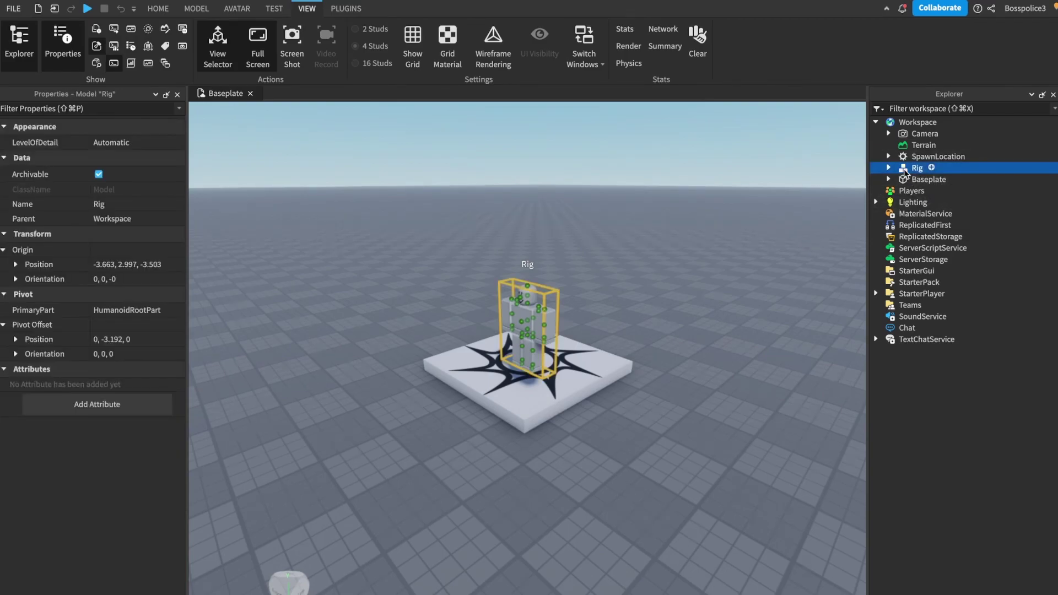
{"action": "right_click", "coordinate": [903, 169]}
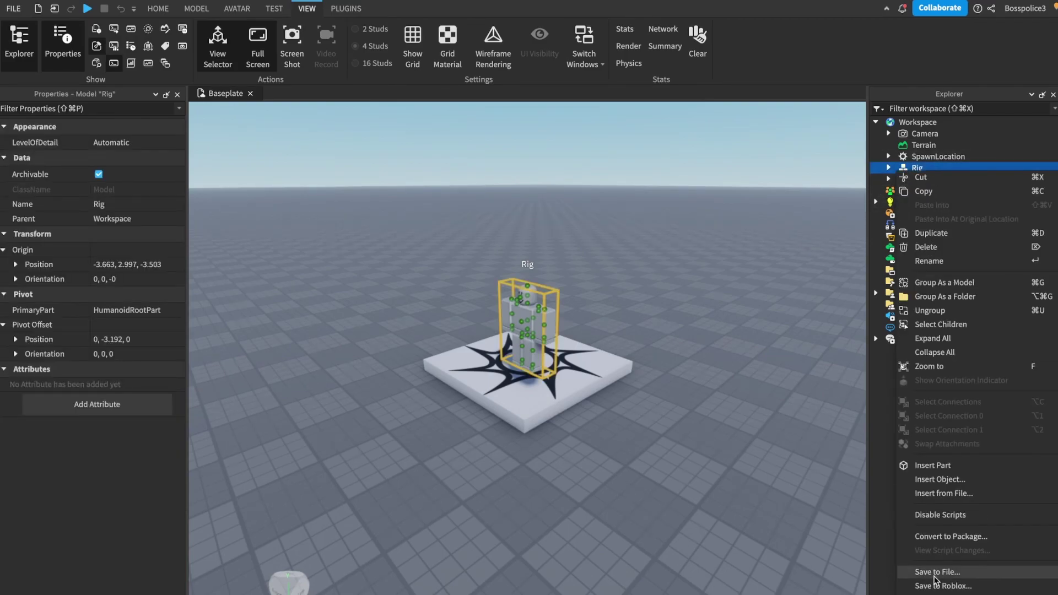
{"action": "left_click", "coordinate": [937, 572]}
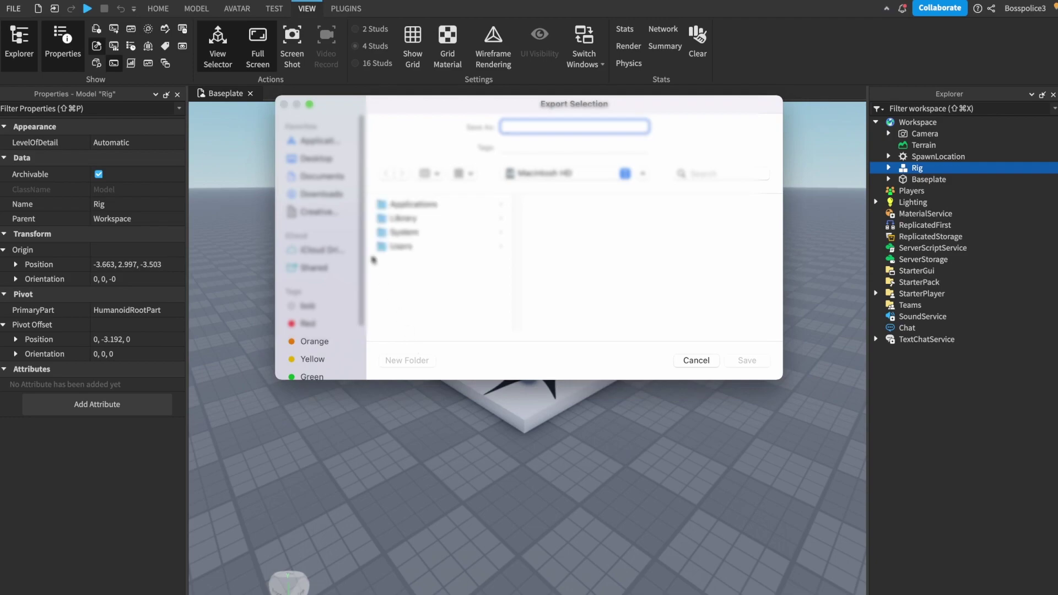
{"action": "left_click", "coordinate": [326, 160]}
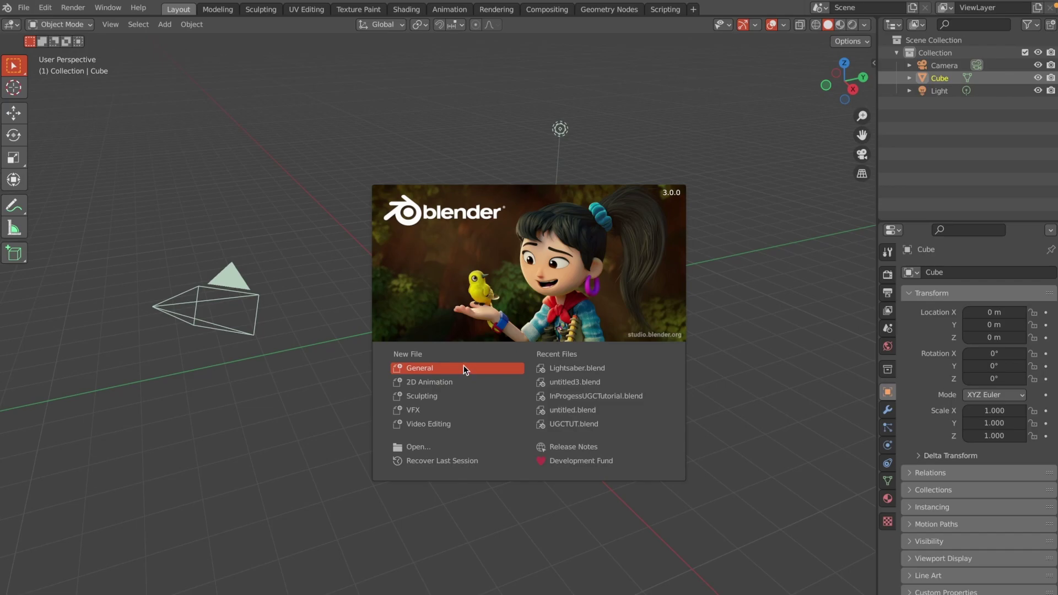
Step: Switch to Blender, start a new General file and delete the default camera, cube and light
{"action": "left_click", "coordinate": [444, 369]}
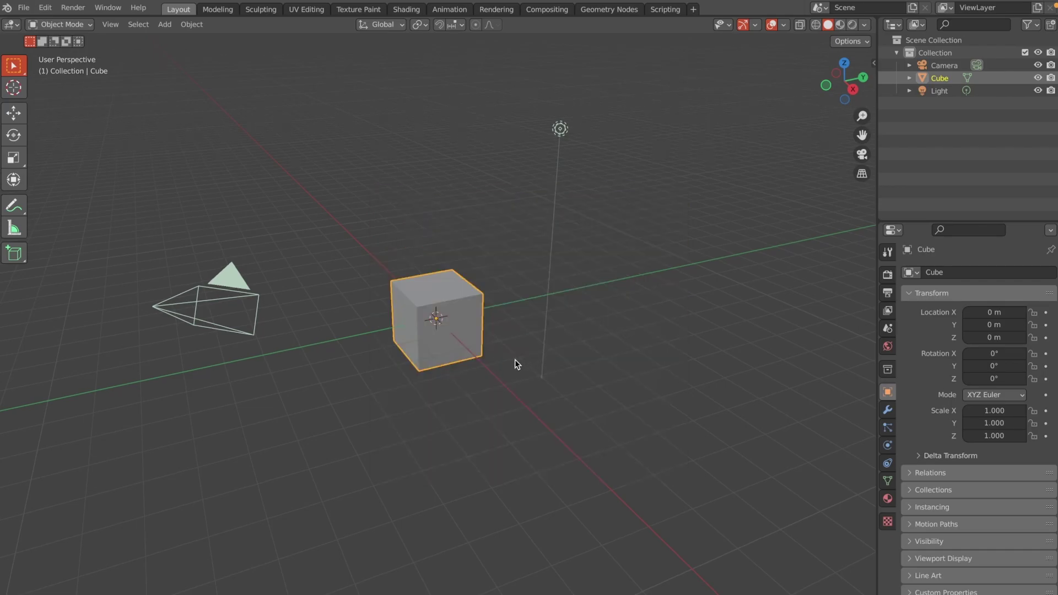
{"action": "key", "text": "a"}
{"action": "key", "text": "x"}
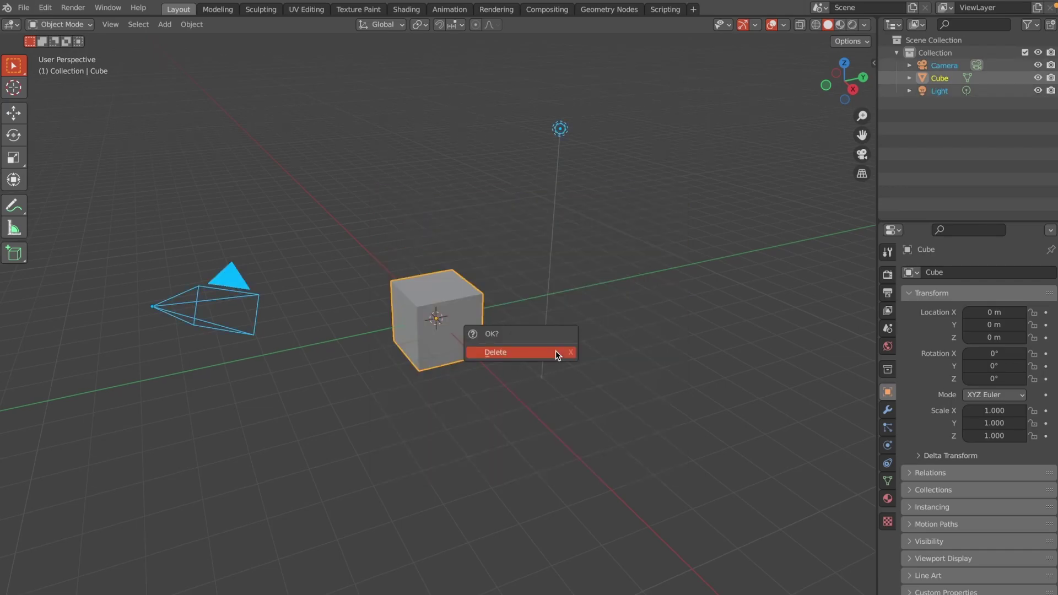
{"action": "left_click", "coordinate": [556, 351]}
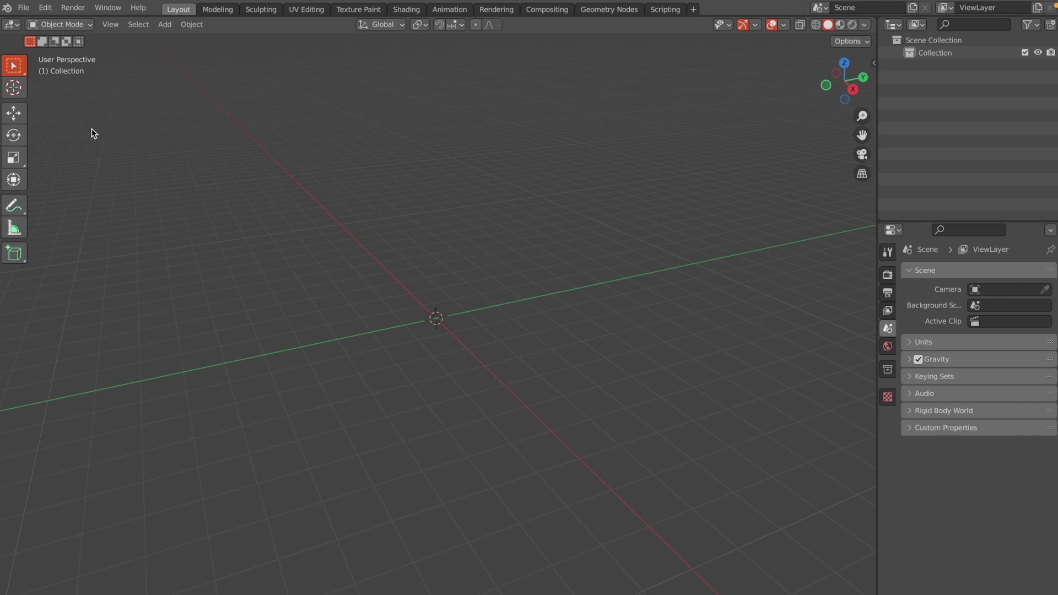
Step: Import the Wavefront OBJ file rig.obj from the Desktop into the scene
{"action": "left_click", "coordinate": [24, 10]}
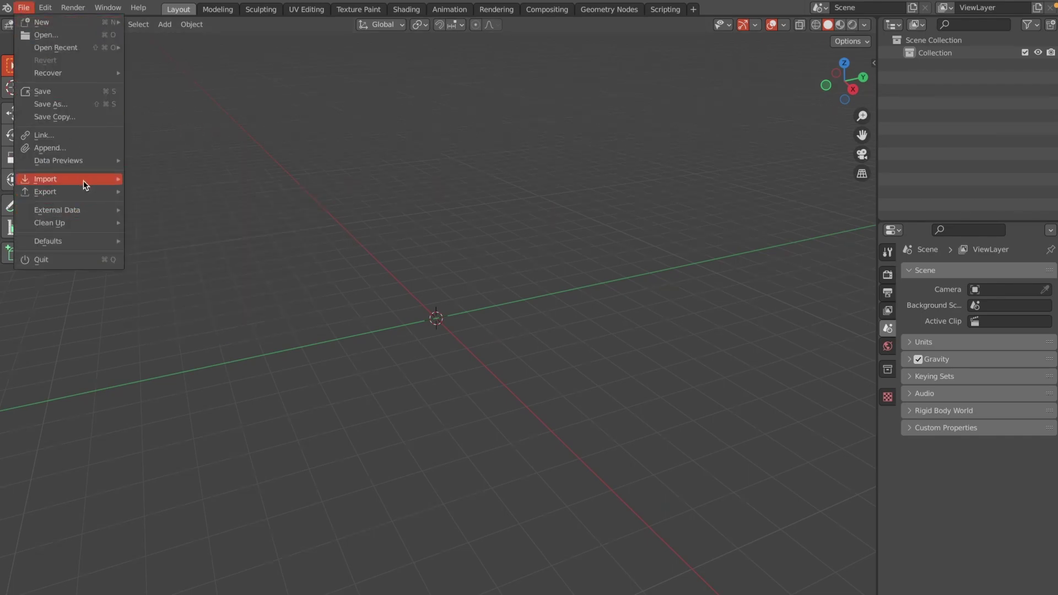
{"action": "mouse_move", "coordinate": [84, 180]}
{"action": "left_click", "coordinate": [180, 305]}
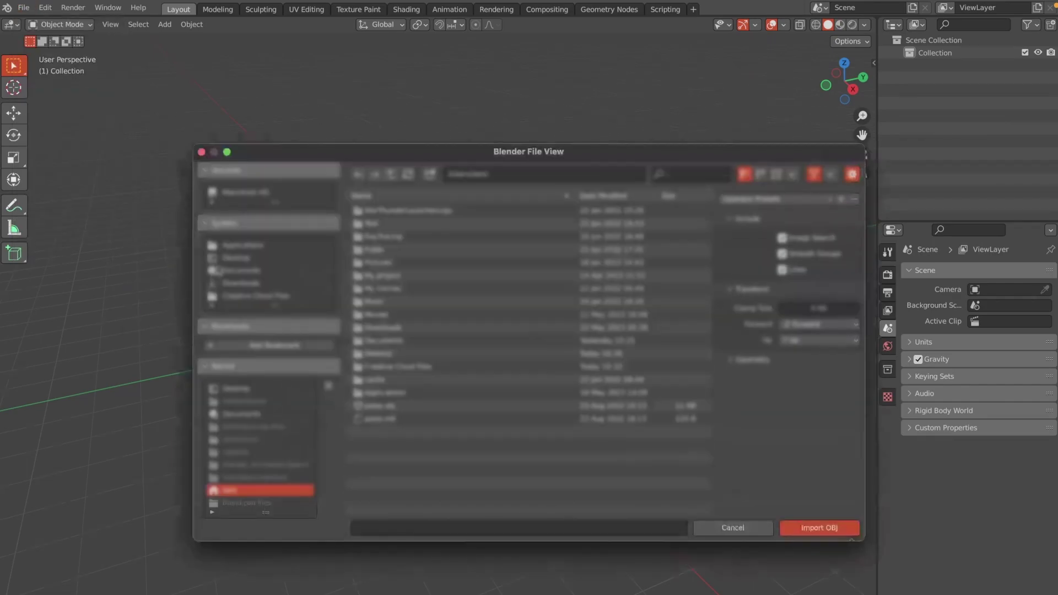
{"action": "left_click", "coordinate": [226, 259]}
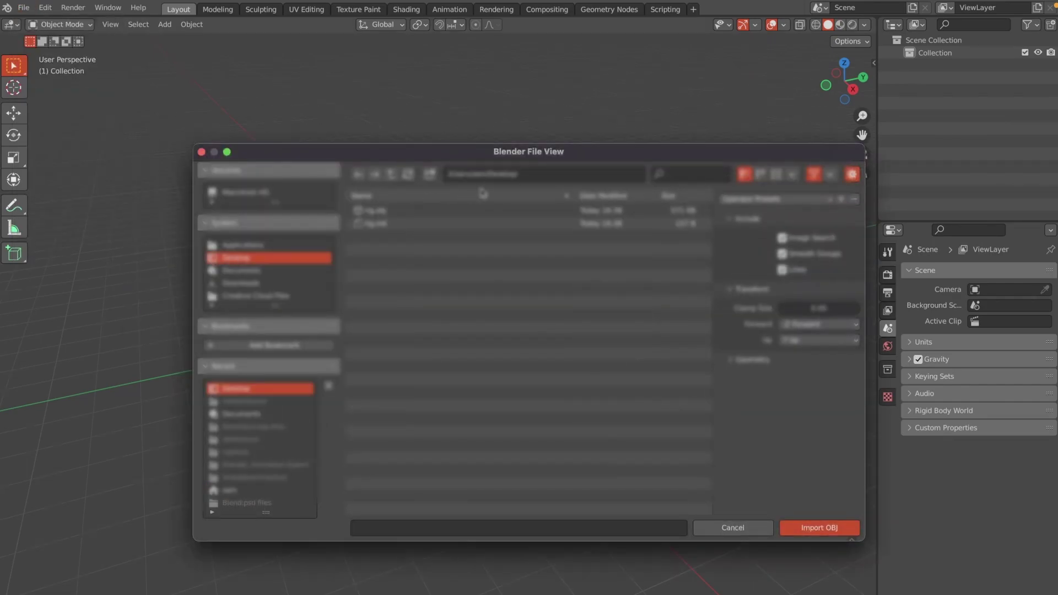
{"action": "left_click", "coordinate": [427, 211]}
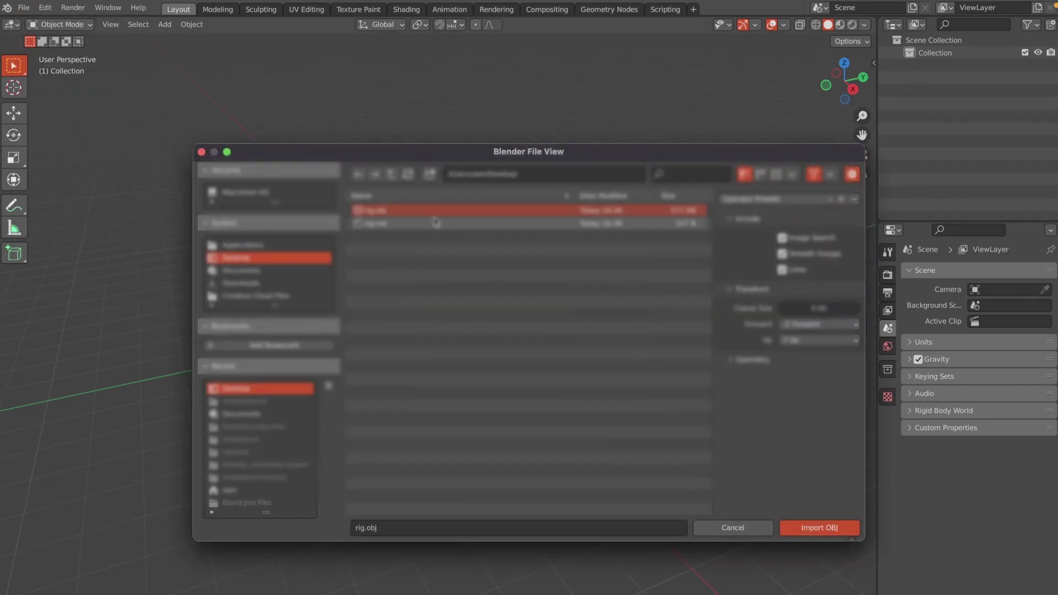
{"action": "left_click", "coordinate": [793, 528]}
{"action": "scroll", "coordinate": [588, 292], "scroll_direction": "left", "scroll_amount": 5}
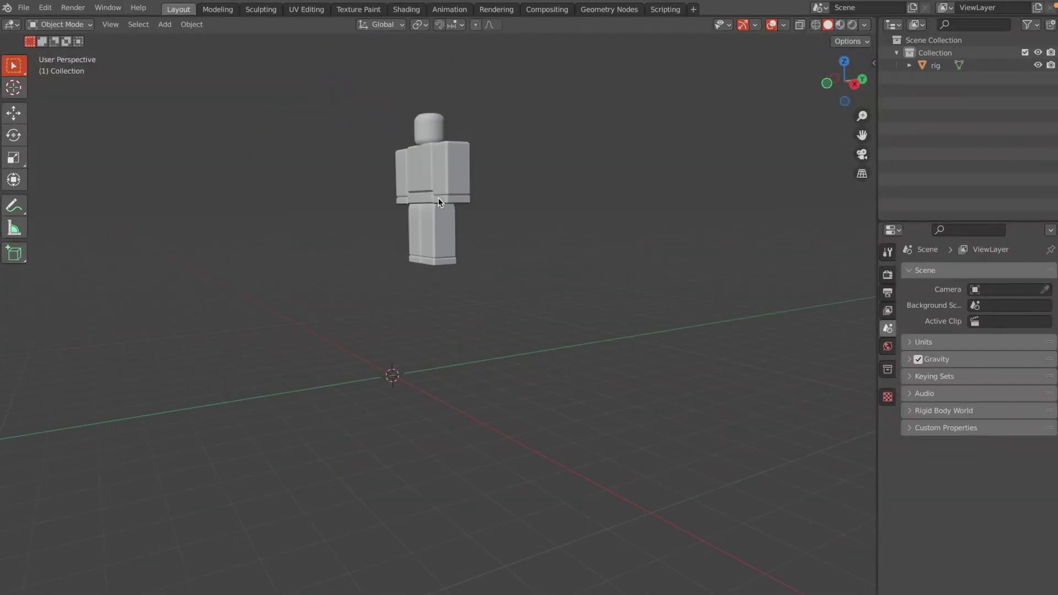
Step: Set the rig's origin to the 3D cursor and move its geometry to the origin
{"action": "left_click", "coordinate": [440, 201]}
{"action": "right_click", "coordinate": [440, 201]}
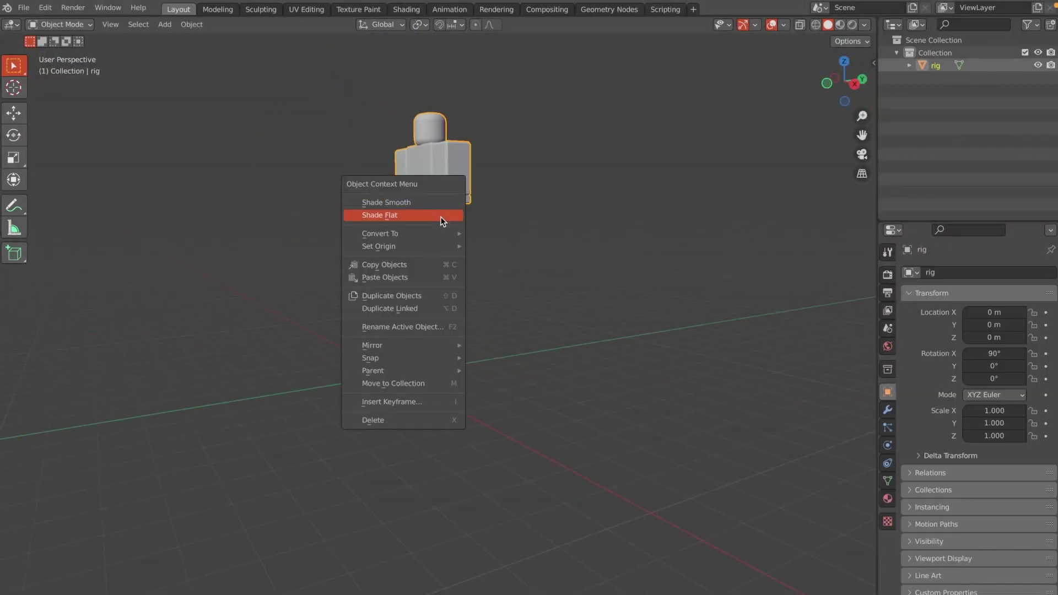
{"action": "mouse_move", "coordinate": [441, 254]}
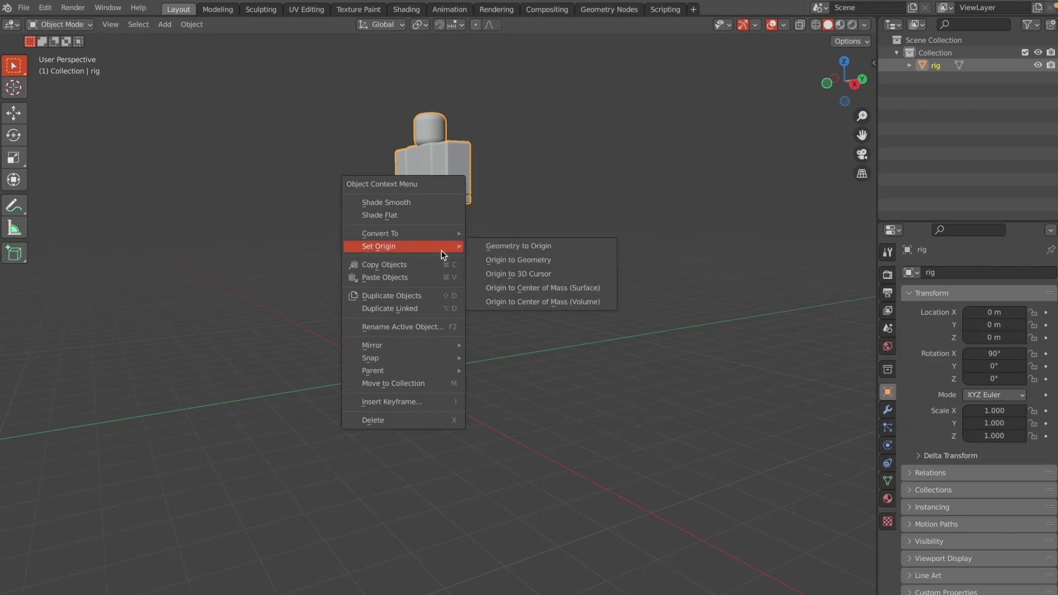
{"action": "left_click", "coordinate": [559, 279]}
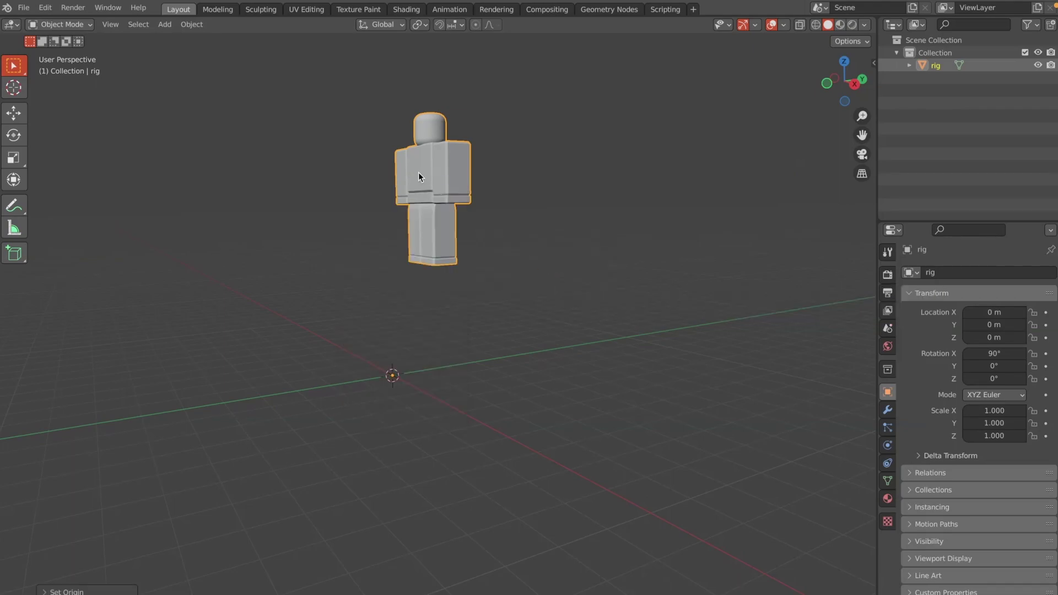
{"action": "right_click", "coordinate": [418, 172]}
{"action": "mouse_move", "coordinate": [418, 172]}
{"action": "left_click", "coordinate": [504, 173]}
{"action": "middle_click_drag", "start_coordinate": [485, 285], "coordinate": [749, 124]}
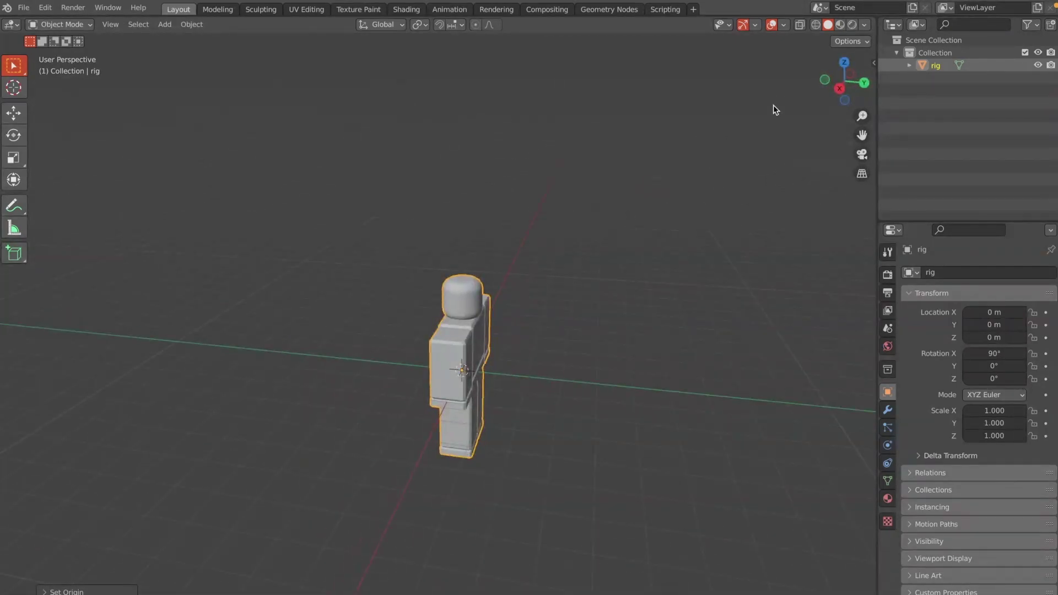
{"action": "left_click", "coordinate": [565, 250]}
{"action": "middle_click_drag", "start_coordinate": [565, 251], "coordinate": [565, 251]}
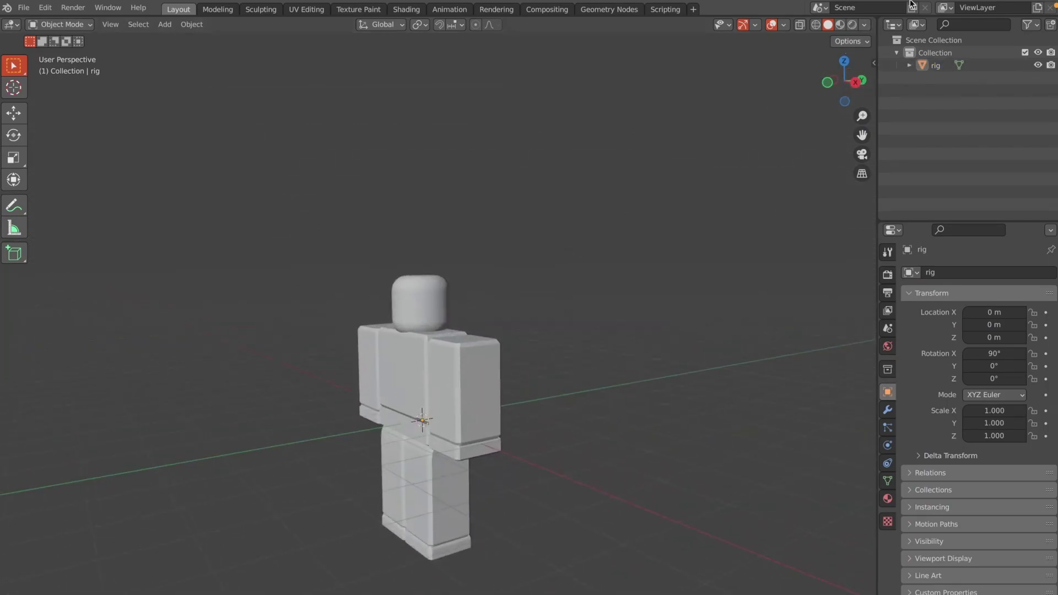
Step: Show the rig in Material Preview shading and select it
{"action": "key", "text": "alt+z"}
{"action": "key", "text": "z"}
{"action": "left_click", "coordinate": [385, 375]}
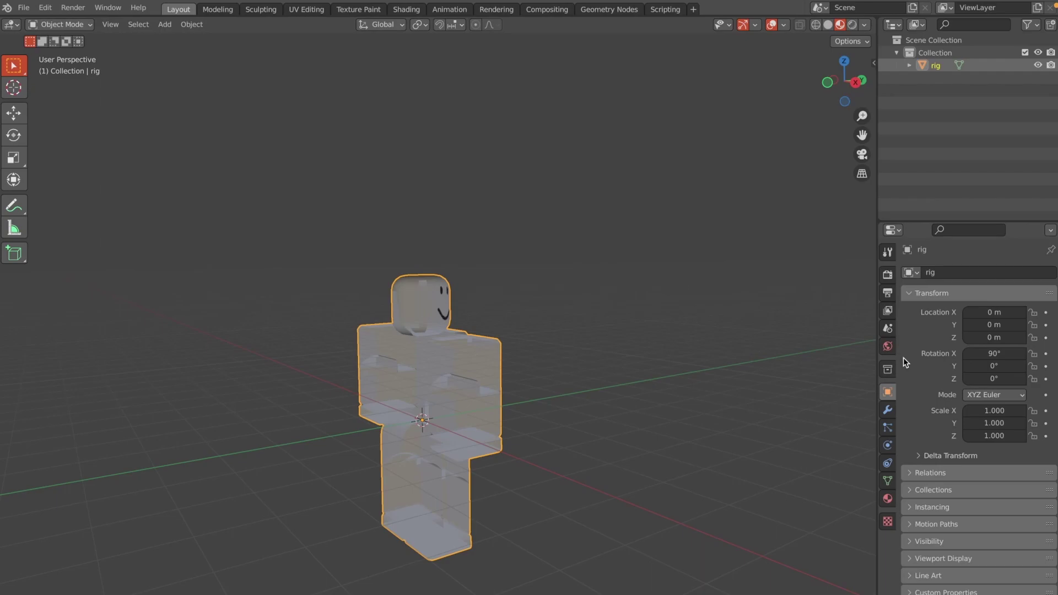
Step: Set the blend mode of the rig's material to Opaque and return the viewport to Solid shading
{"action": "left_click", "coordinate": [888, 499]}
{"action": "scroll", "coordinate": [920, 529], "scroll_direction": "down", "scroll_amount": 15}
{"action": "scroll", "coordinate": [1008, 498], "scroll_direction": "up", "scroll_amount": 1}
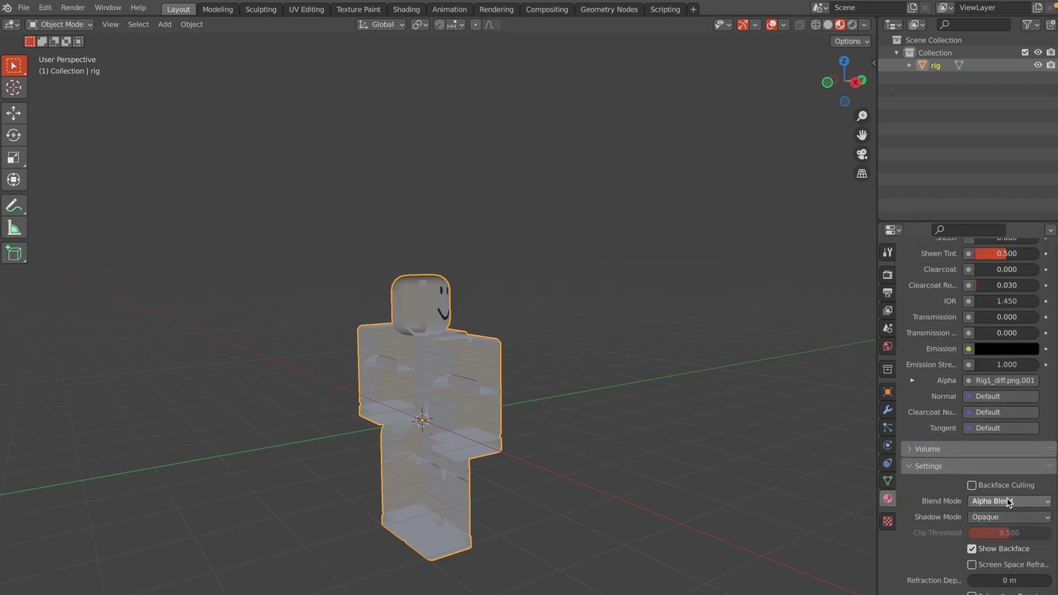
{"action": "scroll", "coordinate": [998, 474], "scroll_direction": "up", "scroll_amount": 15}
{"action": "scroll", "coordinate": [985, 442], "scroll_direction": "down", "scroll_amount": 16}
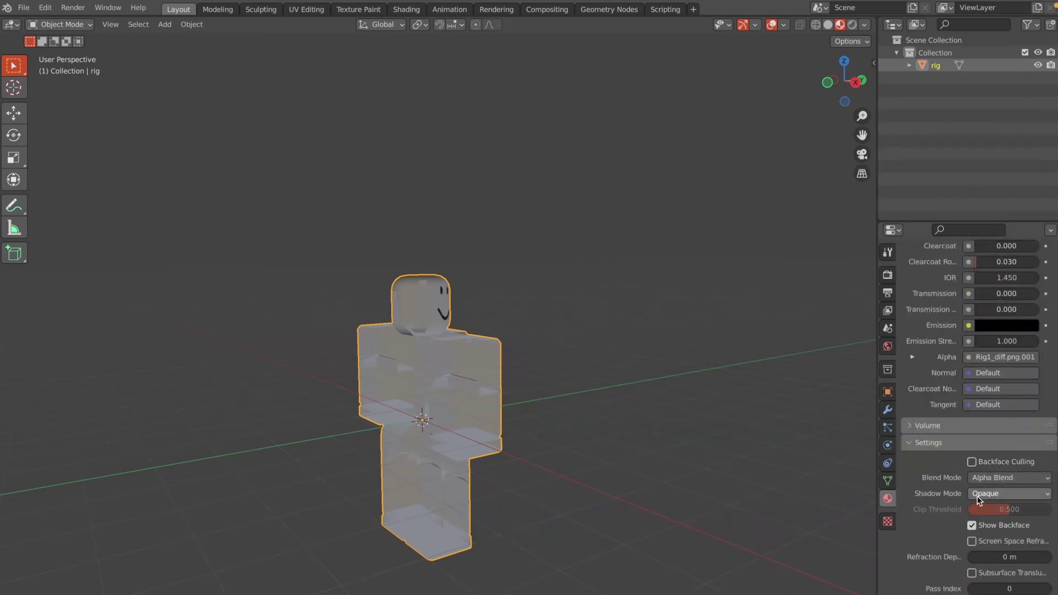
{"action": "left_click", "coordinate": [1019, 477]}
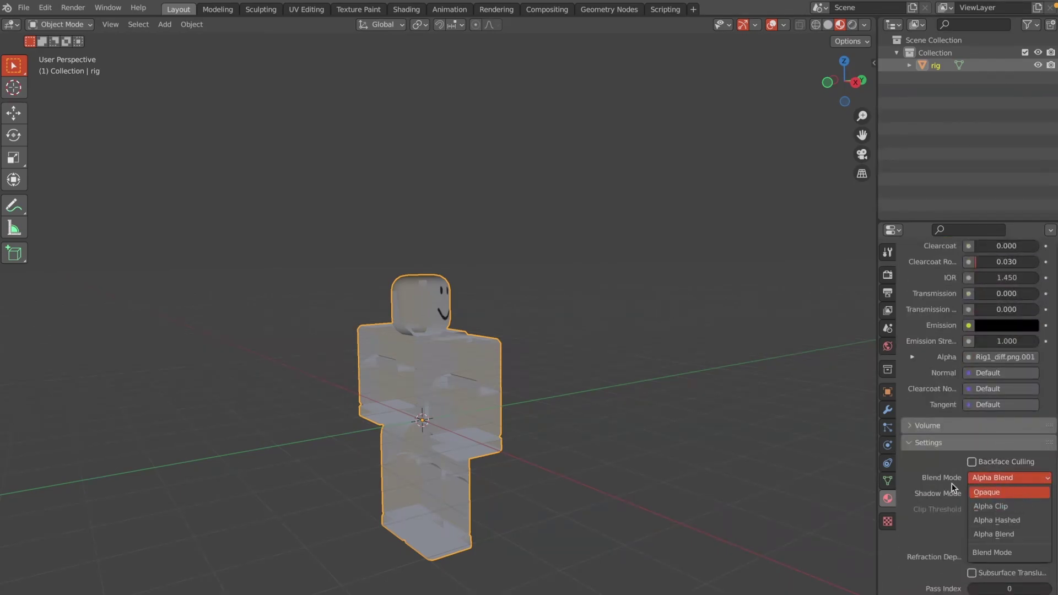
{"action": "left_click", "coordinate": [1009, 491]}
{"action": "middle_click_drag", "start_coordinate": [619, 329], "coordinate": [681, 302]}
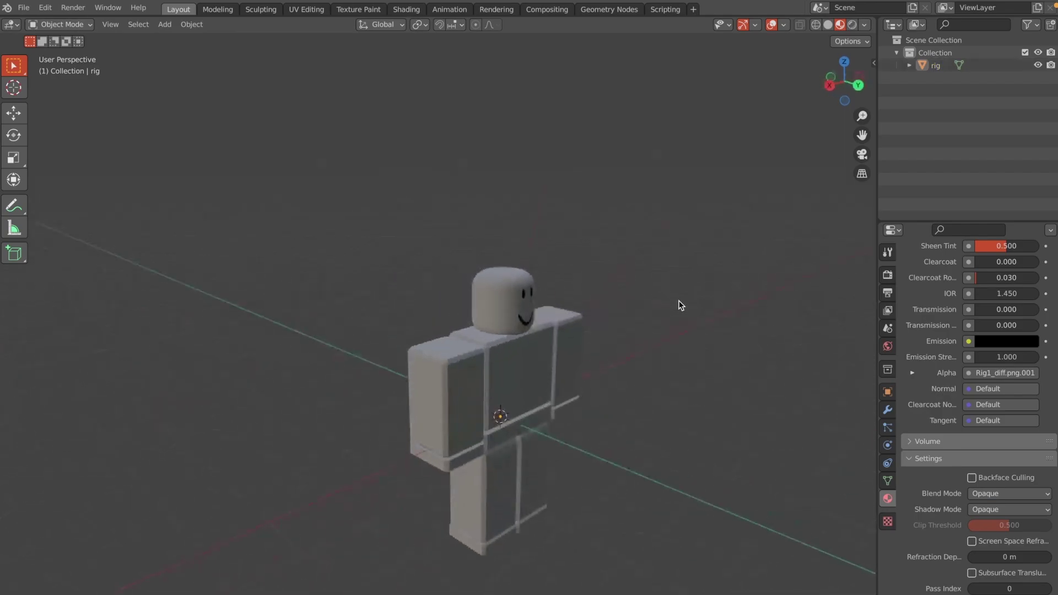
{"action": "left_click", "coordinate": [828, 24]}
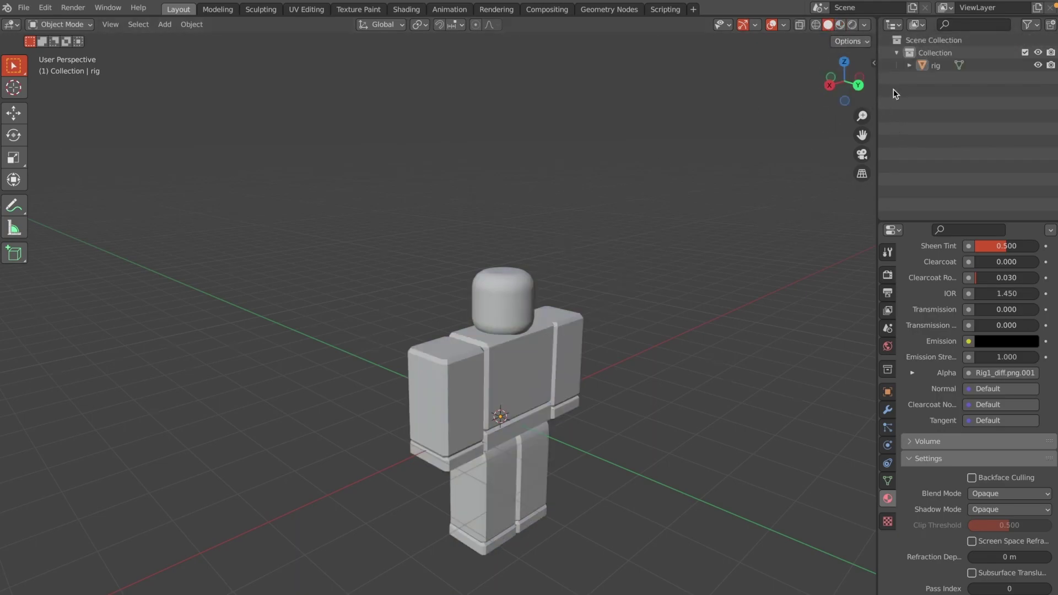
Step: Add a mesh circle and move it up about 3.02 m along Z to the top of the rig's head
{"action": "key", "text": "shift+a"}
{"action": "mouse_move", "coordinate": [589, 287]}
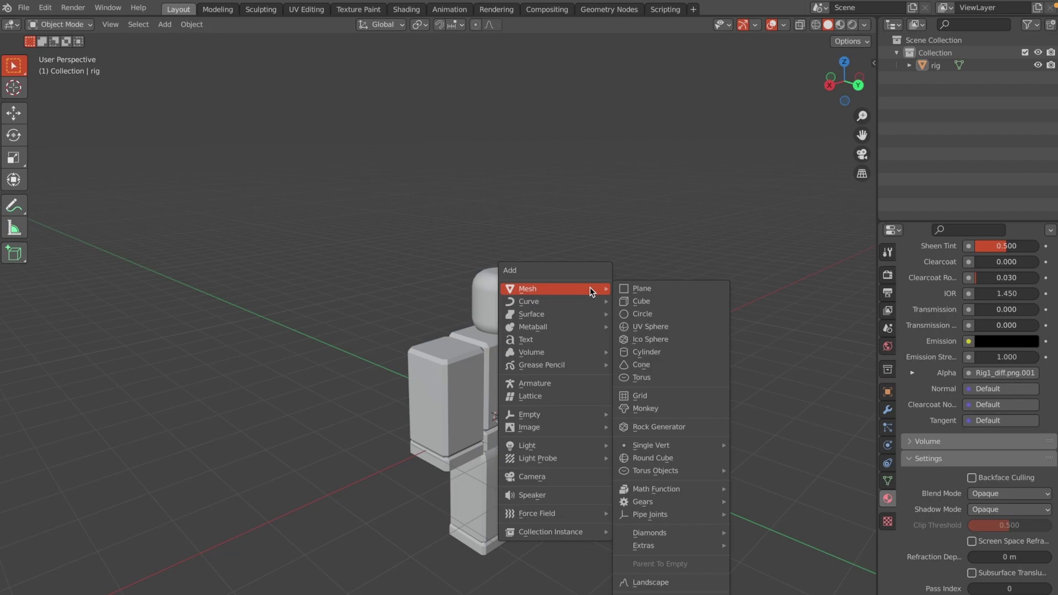
{"action": "left_click", "coordinate": [635, 313]}
{"action": "middle_click_drag", "start_coordinate": [635, 313], "coordinate": [620, 356]}
{"action": "key", "text": "g"}
{"action": "key", "text": "z"}
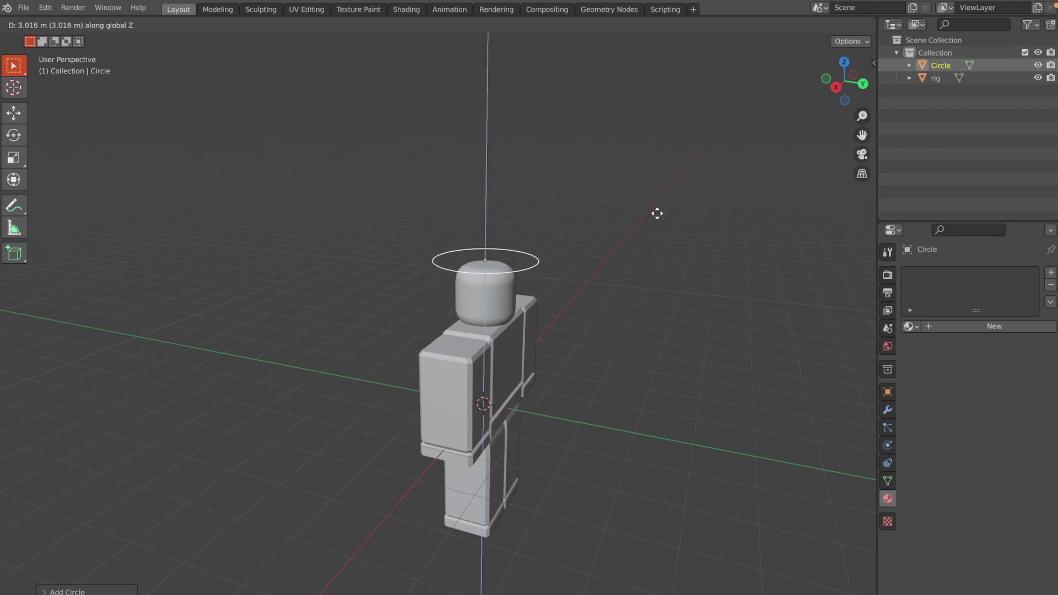
{"action": "left_click", "coordinate": [657, 214]}
{"action": "middle_click_drag", "start_coordinate": [656, 212], "coordinate": [656, 212]}
Step: Fill the circle above the rig's head with a face in Edit Mode
{"action": "key", "text": "Tab"}
{"action": "scroll", "coordinate": [656, 214], "scroll_direction": "up", "scroll_amount": 4}
{"action": "key", "text": "Tab"}
{"action": "key", "text": "Tab"}
{"action": "left_click", "coordinate": [267, 273]}
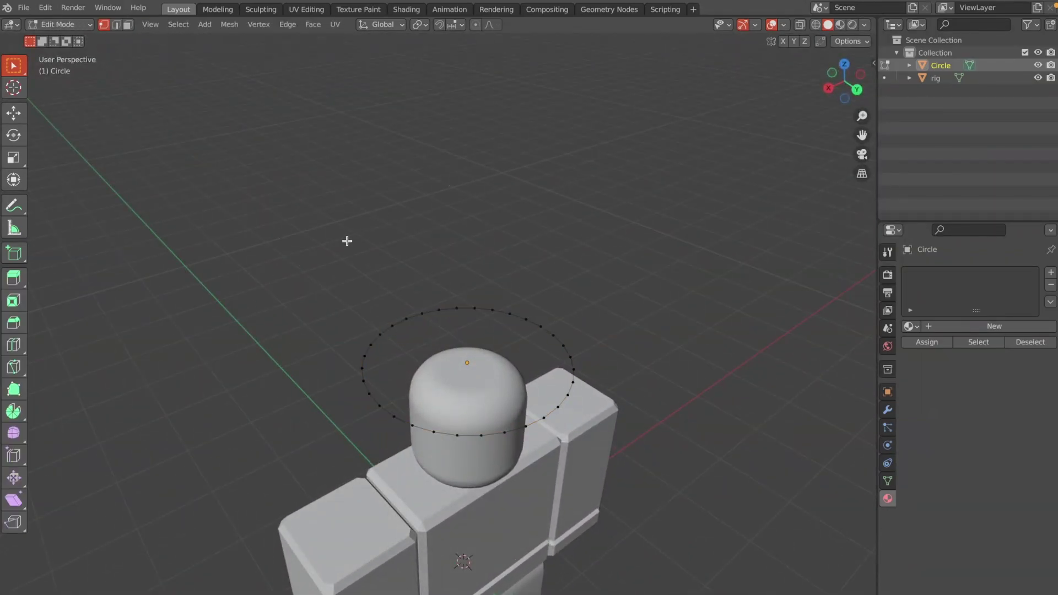
{"action": "key", "text": "a"}
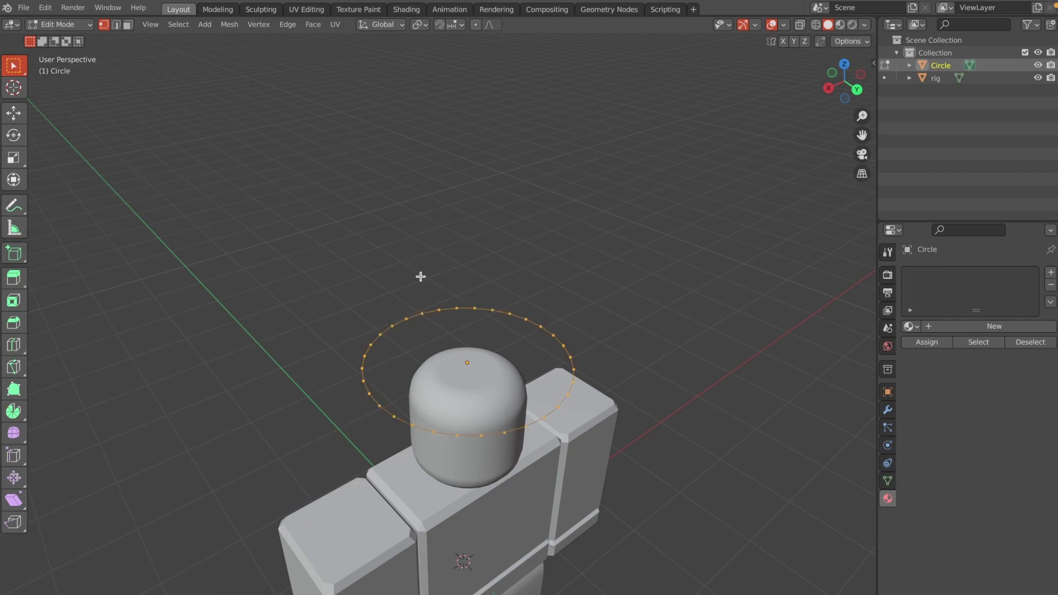
{"action": "key", "text": "f"}
Step: Extrude the circular face upward about 0.14 m to give the disc thickness
{"action": "middle_click_drag", "start_coordinate": [539, 319], "coordinate": [562, 406]}
{"action": "key", "text": "e"}
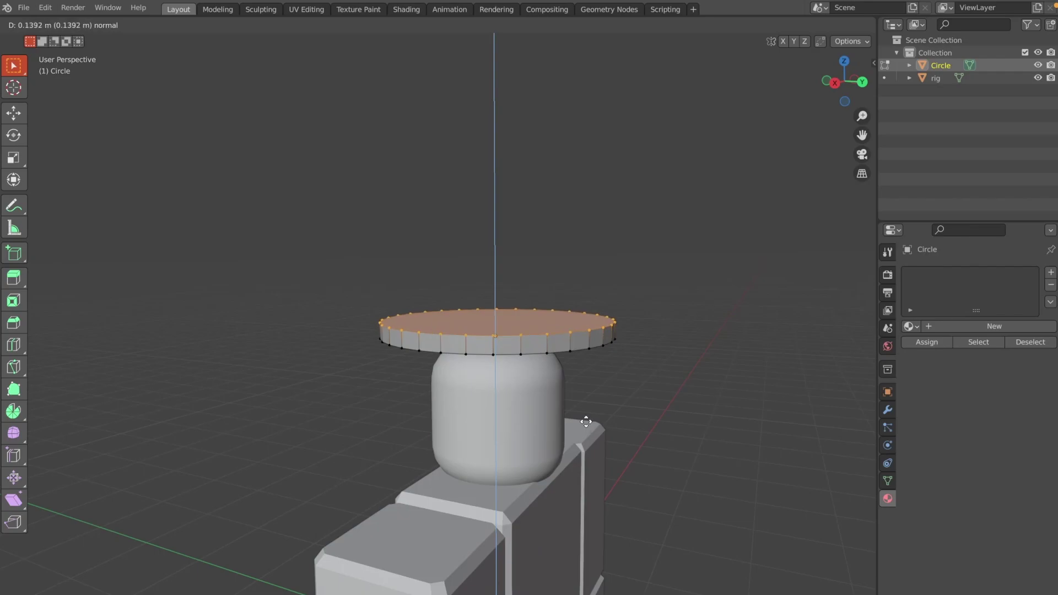
{"action": "left_click", "coordinate": [586, 422]}
Step: Scale the whole disc up to hat-brim width and flatten it along the Z axis
{"action": "middle_click_drag", "start_coordinate": [586, 421], "coordinate": [732, 357]}
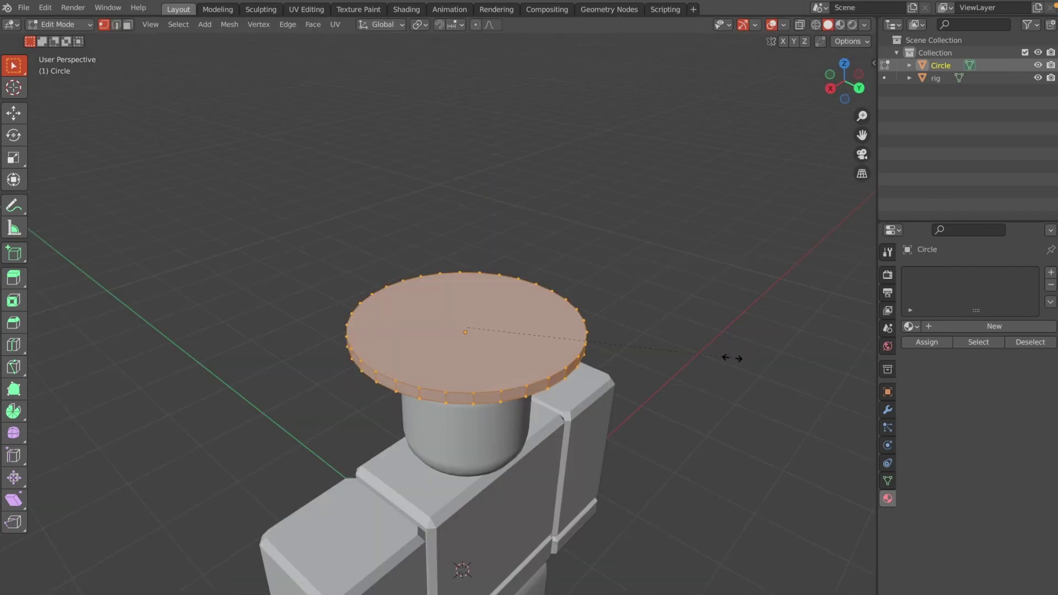
{"action": "key", "text": "s"}
{"action": "left_click", "coordinate": [828, 349]}
{"action": "middle_click_drag", "start_coordinate": [828, 349], "coordinate": [831, 349]}
{"action": "key", "text": "s"}
{"action": "key", "text": "z"}
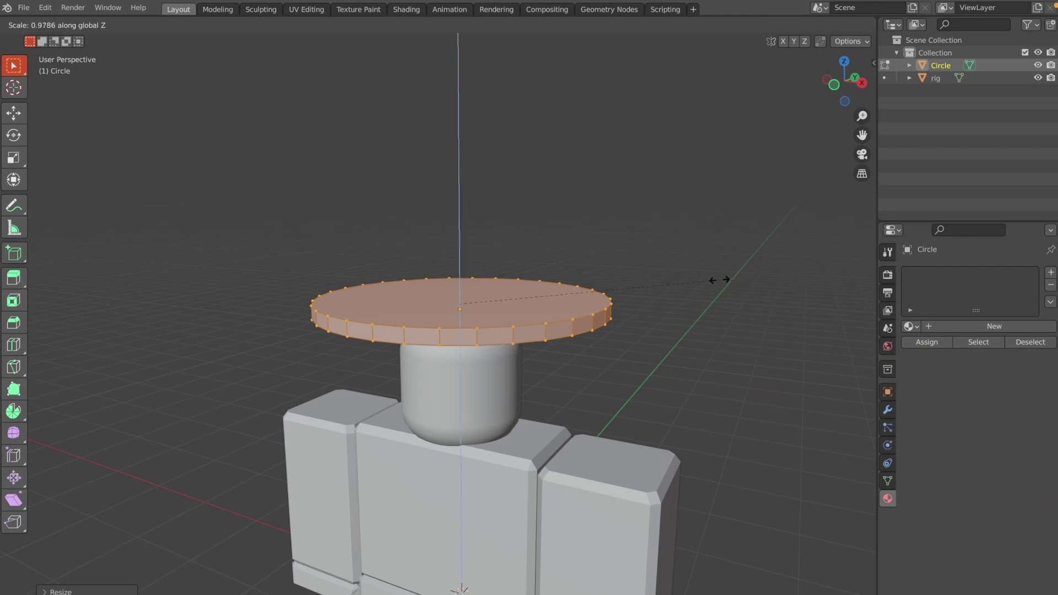
{"action": "left_click", "coordinate": [632, 289]}
{"action": "middle_click_drag", "start_coordinate": [632, 288], "coordinate": [642, 286]}
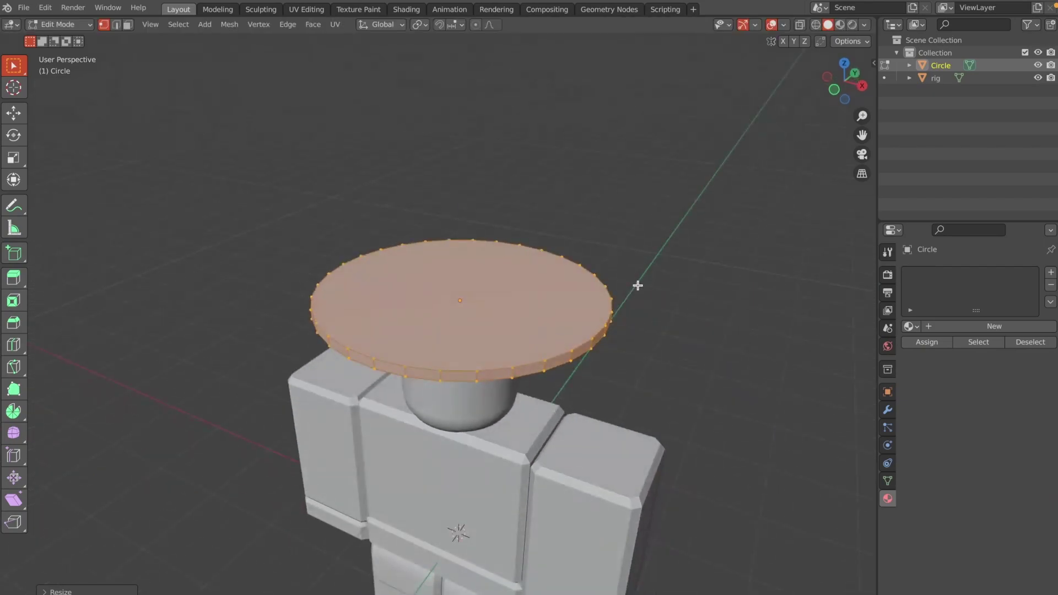
Step: Inset the disc's top face to leave a smaller circular face in the middle, surrounded by a wide brim
{"action": "left_click", "coordinate": [127, 24]}
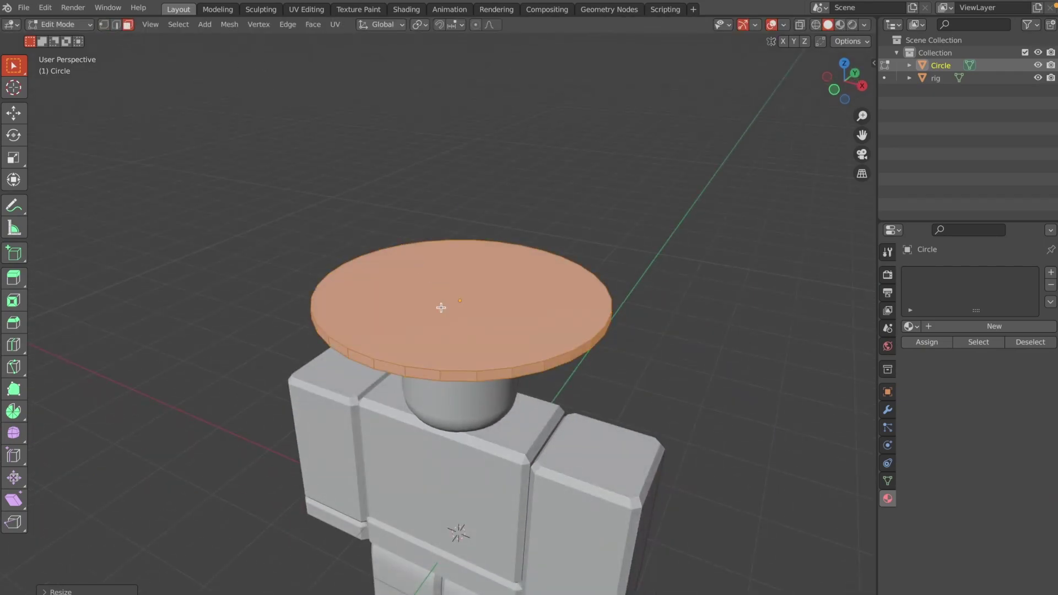
{"action": "left_click", "coordinate": [487, 332]}
{"action": "key", "text": "i"}
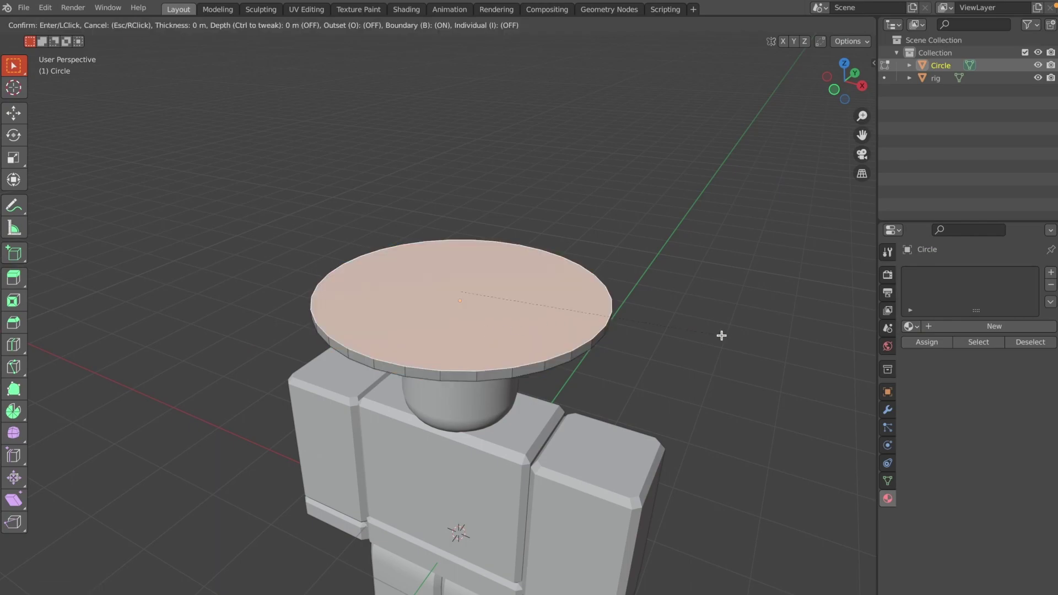
{"action": "left_click", "coordinate": [688, 331]}
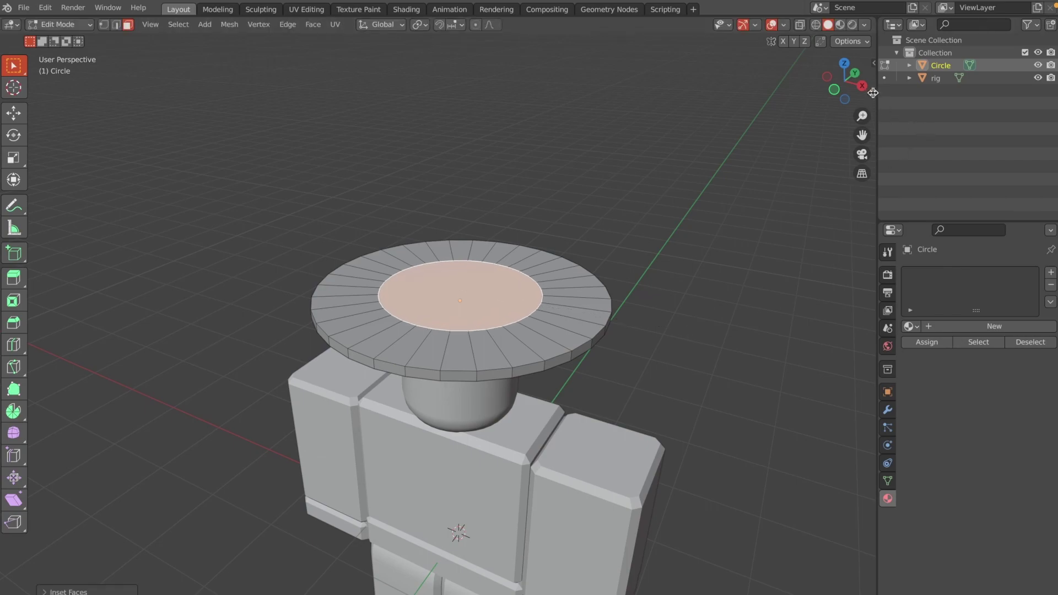
Step: Extrude the inset face straight up in front view to start the hat's crown
{"action": "left_click", "coordinate": [835, 92]}
{"action": "scroll", "coordinate": [737, 127], "scroll_direction": "up", "scroll_amount": 3, "text": "shift"}
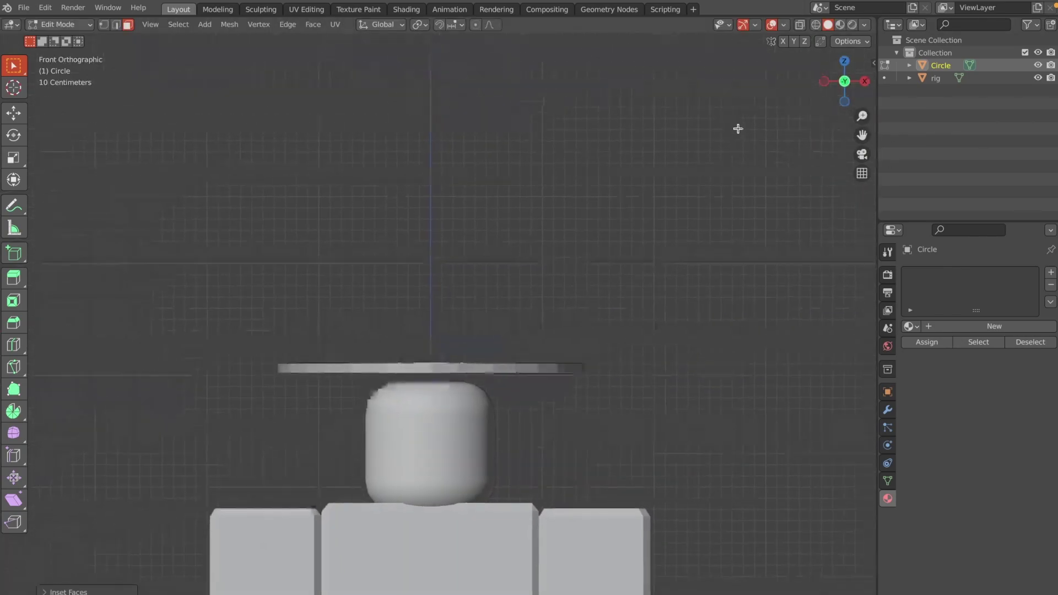
{"action": "key", "text": "e"}
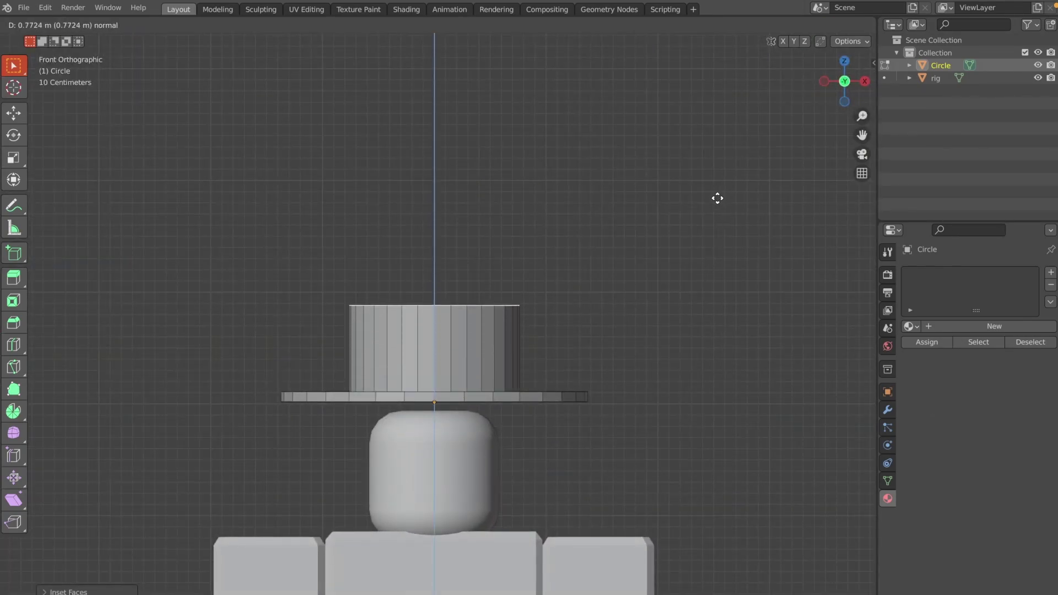
{"action": "left_click", "coordinate": [711, 213]}
Step: Scale the crown's top face down, shift it up and toward +X, and tilt it clockwise so the crown leans over
{"action": "key", "text": "s"}
{"action": "left_click", "coordinate": [691, 348]}
{"action": "key", "text": "g"}
{"action": "left_click", "coordinate": [682, 326]}
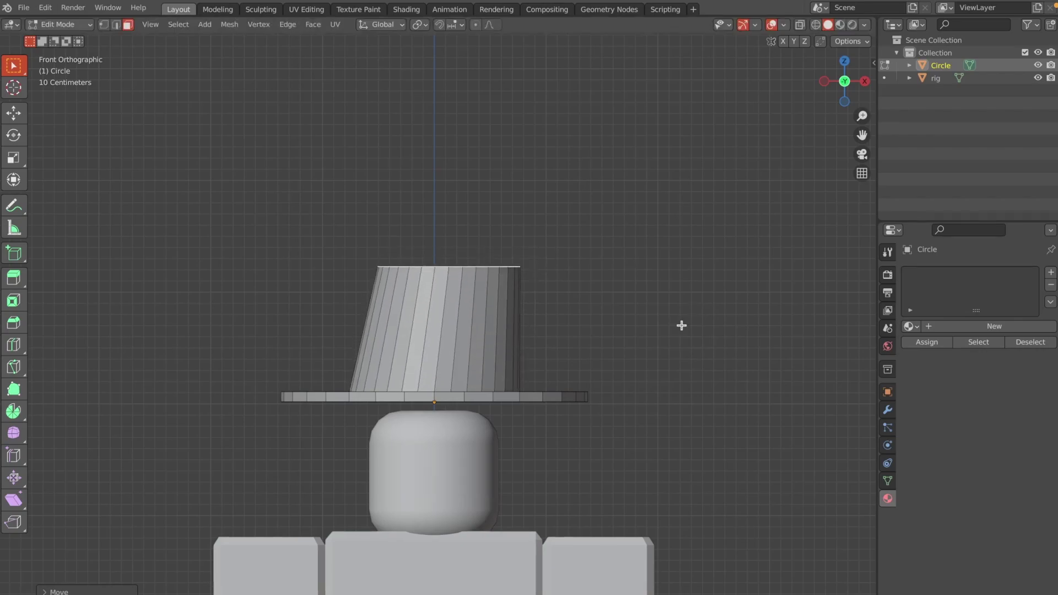
{"action": "key", "text": "r"}
{"action": "left_click", "coordinate": [734, 385]}
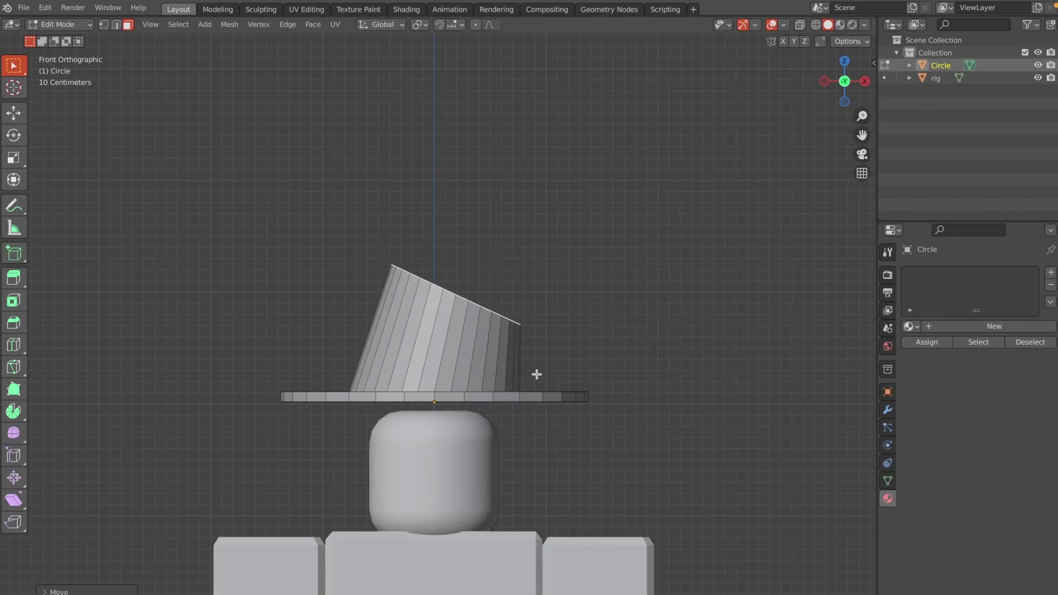
Step: Extrude the tilted top face further and merge its end at center to form a pointed tip
{"action": "key", "text": "e"}
{"action": "key", "text": "e"}
{"action": "left_click", "coordinate": [549, 265]}
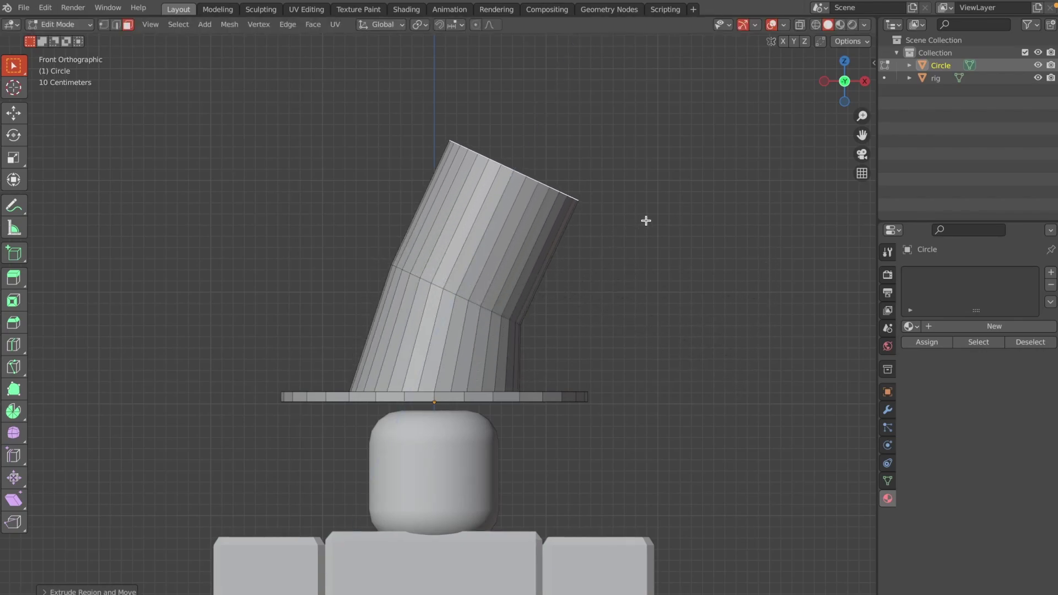
{"action": "key", "text": "m"}
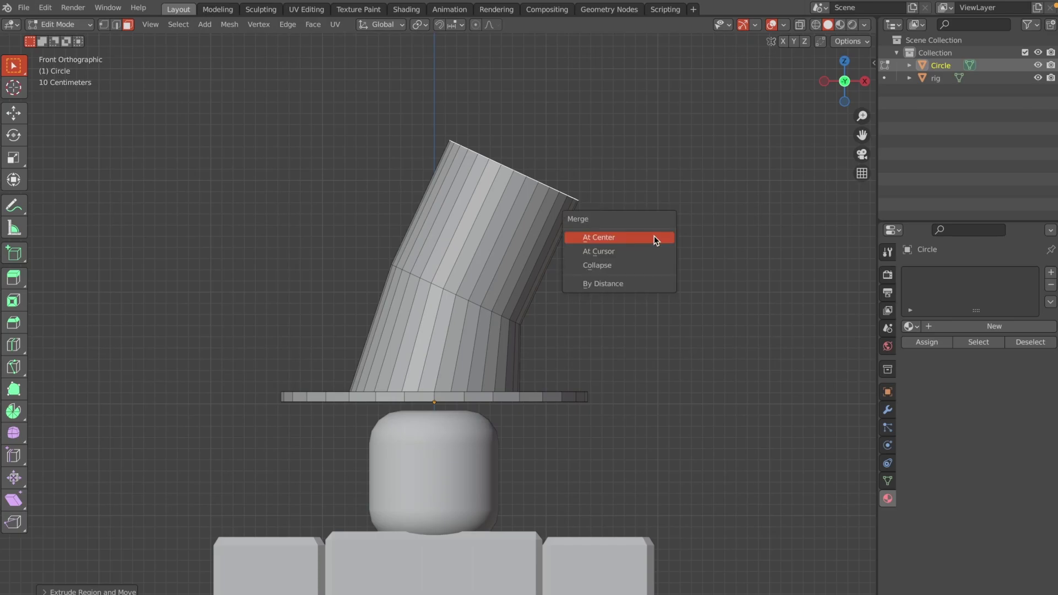
{"action": "left_click", "coordinate": [615, 238]}
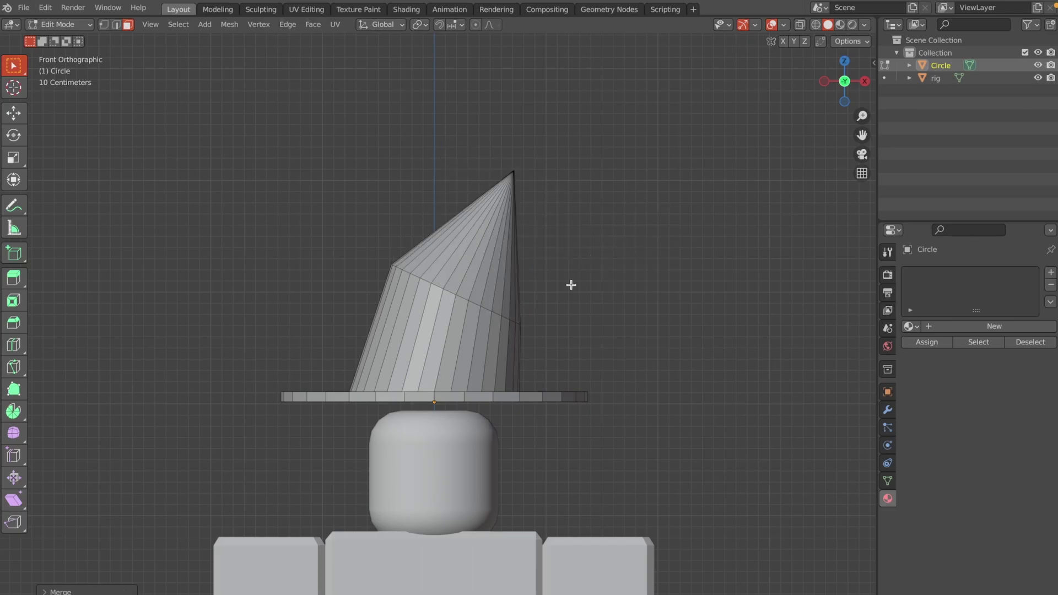
Step: Move the hat's tip vertex down and toward +X to bend the point sideways
{"action": "left_click", "coordinate": [103, 25]}
{"action": "left_click", "coordinate": [514, 171]}
{"action": "key", "text": "g"}
{"action": "left_click", "coordinate": [567, 222]}
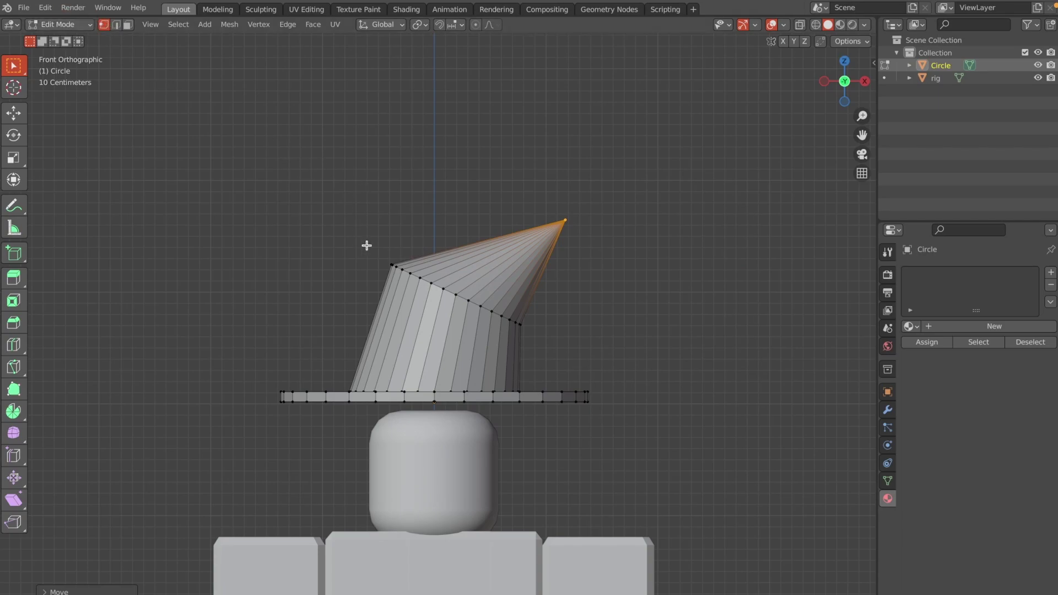
Step: Rotate the crown's middle edge loop and shift it slightly to smooth the bend below the tip
{"action": "left_click", "coordinate": [416, 276], "text": "alt"}
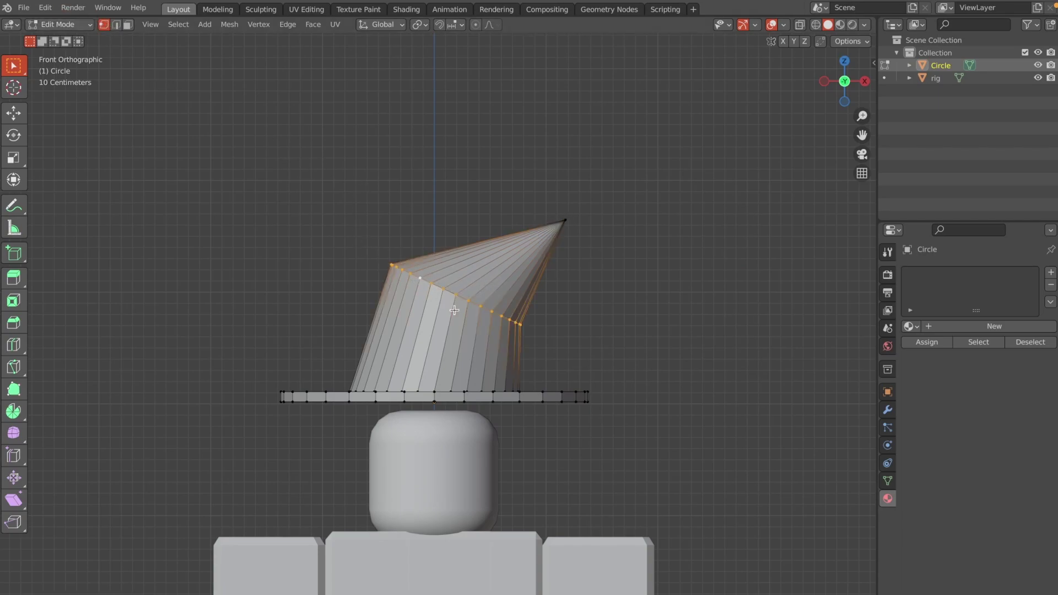
{"action": "key", "text": "r"}
{"action": "left_click", "coordinate": [498, 335]}
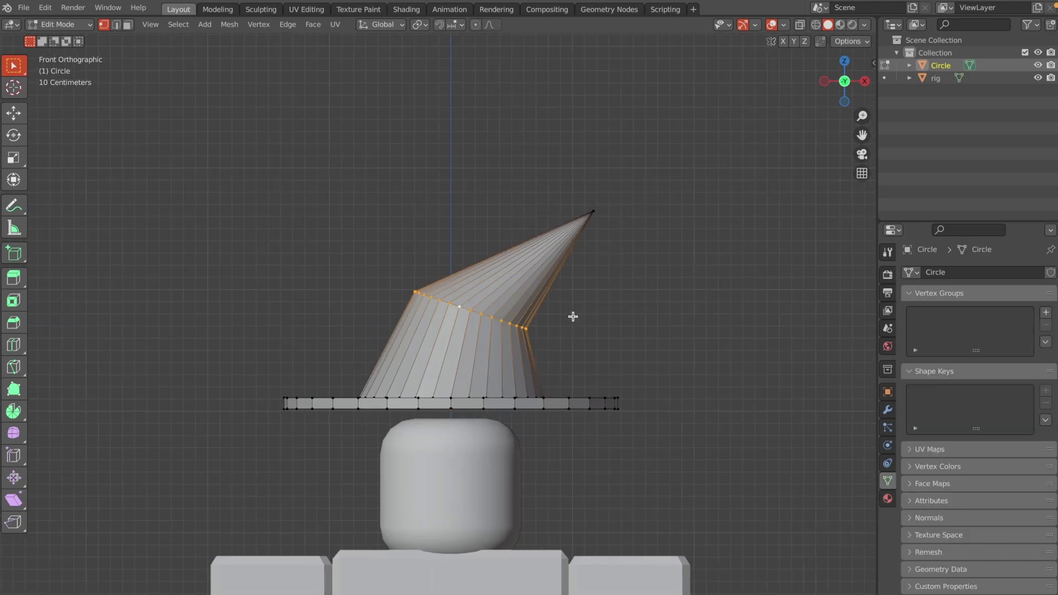
{"action": "key", "text": "g"}
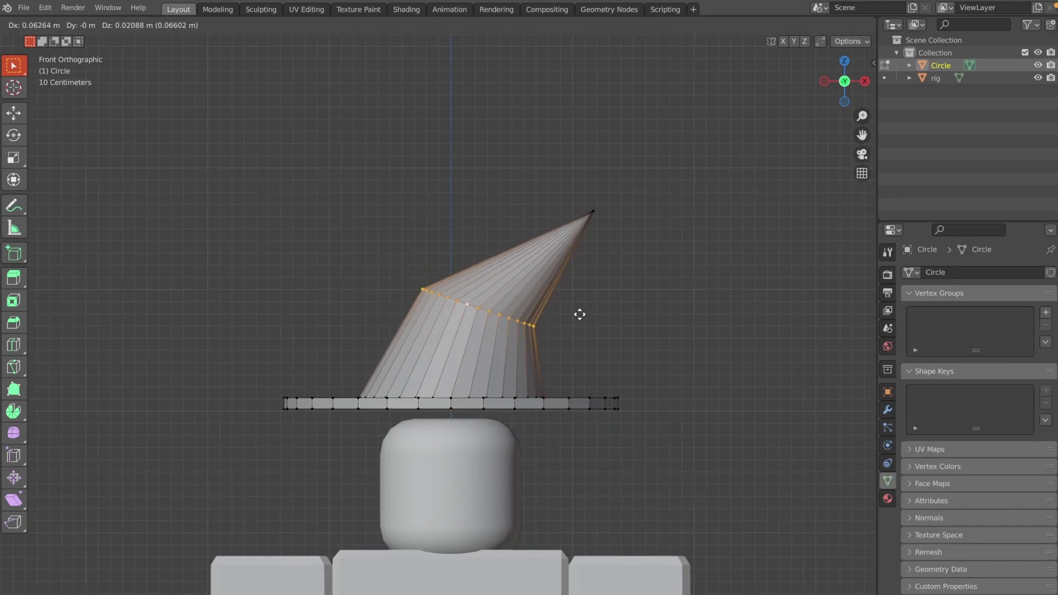
{"action": "left_click", "coordinate": [583, 316]}
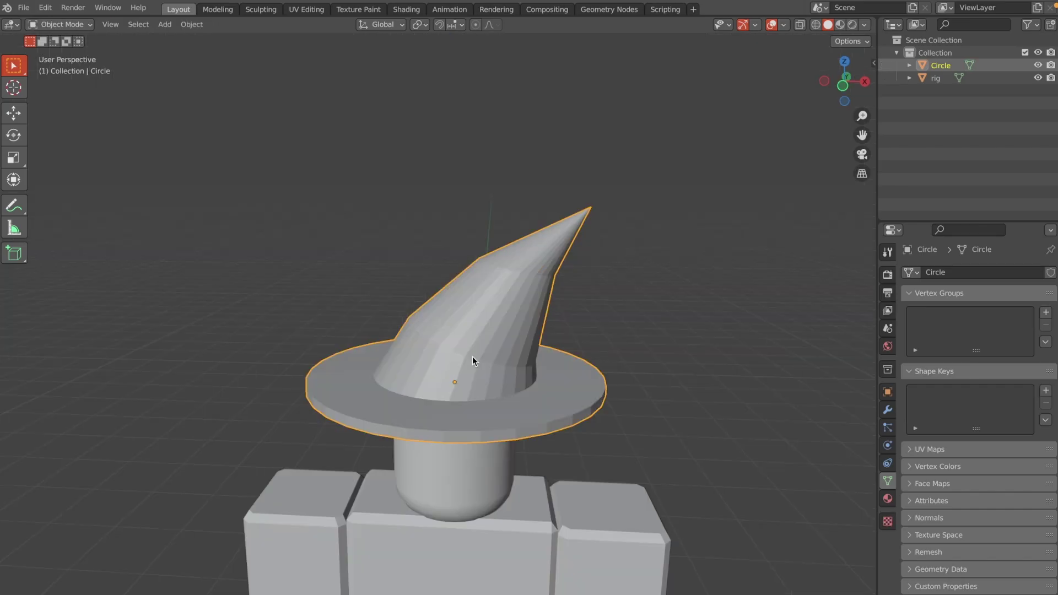
Step: Rotate the crown's lower edge loop in front view so it lies closer to parallel with the brim
{"action": "key", "text": "Tab"}
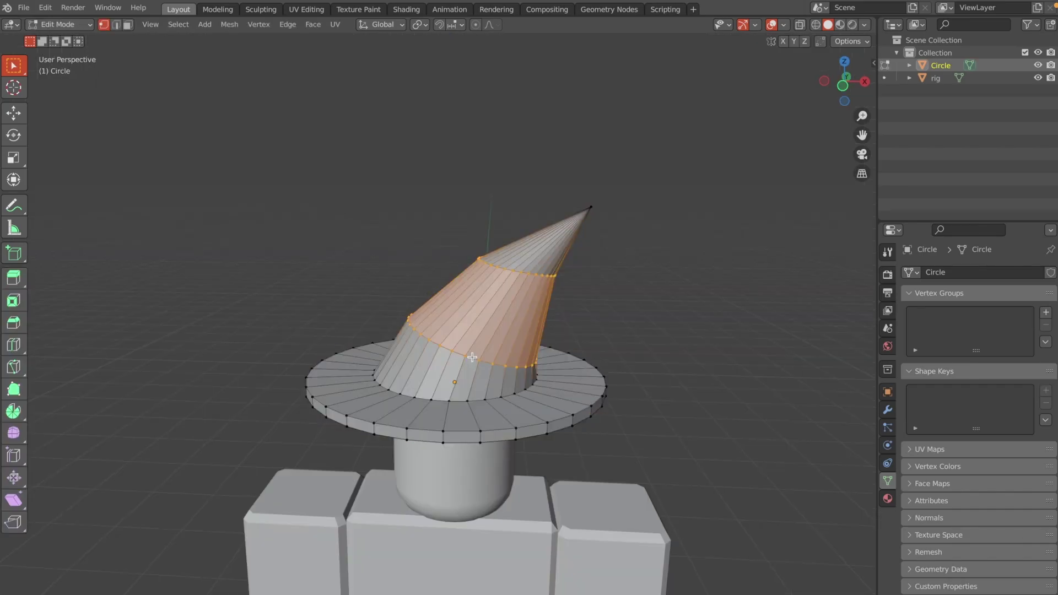
{"action": "scroll", "coordinate": [472, 357], "scroll_direction": "up", "scroll_amount": 3}
{"action": "left_click", "coordinate": [501, 335], "text": "alt"}
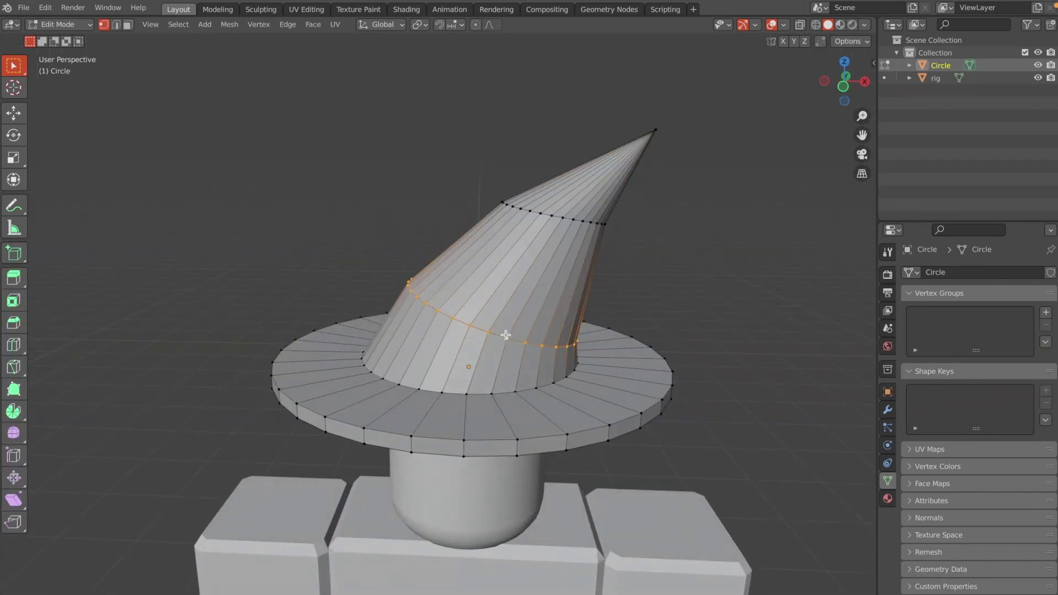
{"action": "left_click", "coordinate": [843, 87]}
{"action": "key", "text": "r"}
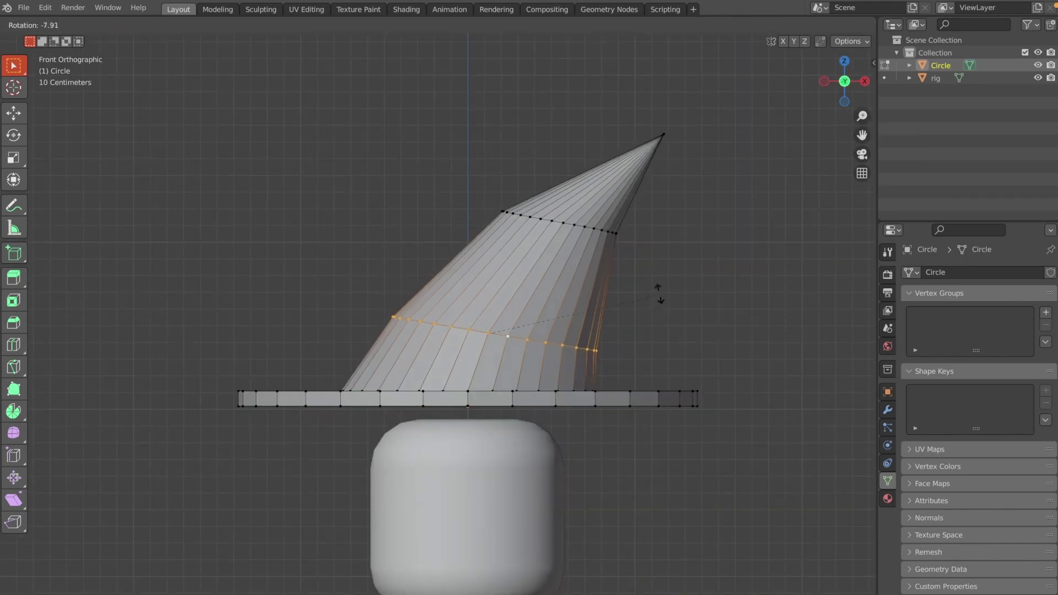
{"action": "left_click", "coordinate": [661, 270]}
{"action": "scroll", "coordinate": [660, 271], "scroll_direction": "up", "scroll_amount": 3}
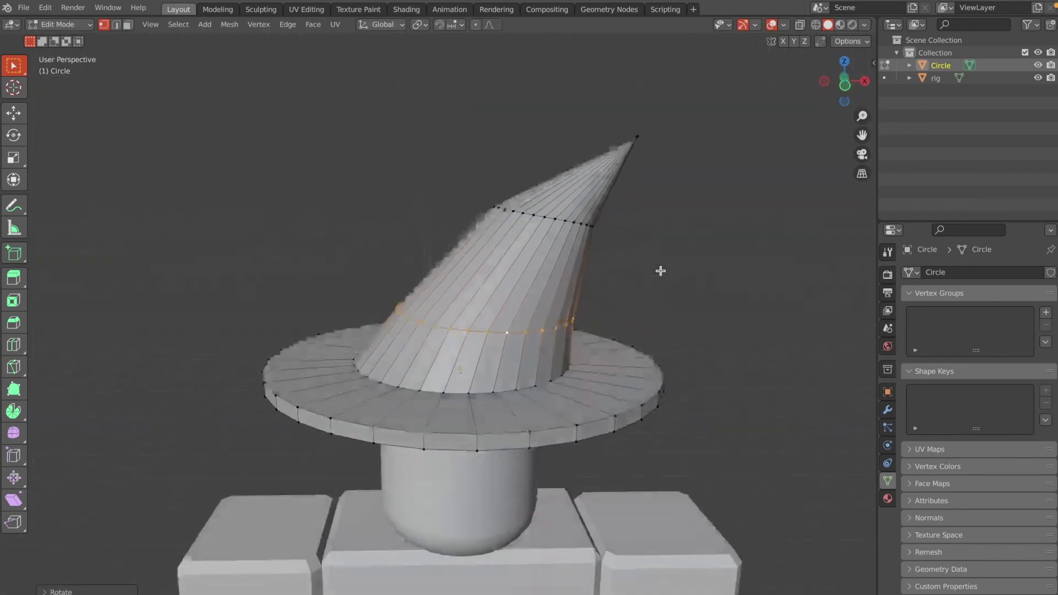
Step: Add an edge loop around the base of the crown, slid down close to the brim to outline a narrow hat band
{"action": "key", "text": "ctrl+r"}
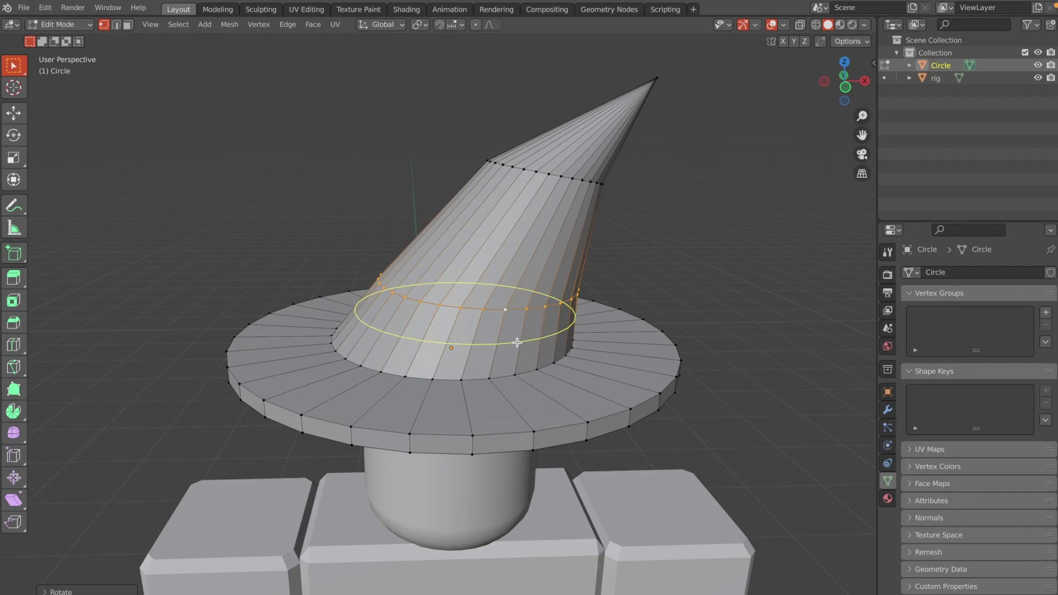
{"action": "key", "text": "g"}
{"action": "key", "text": "g"}
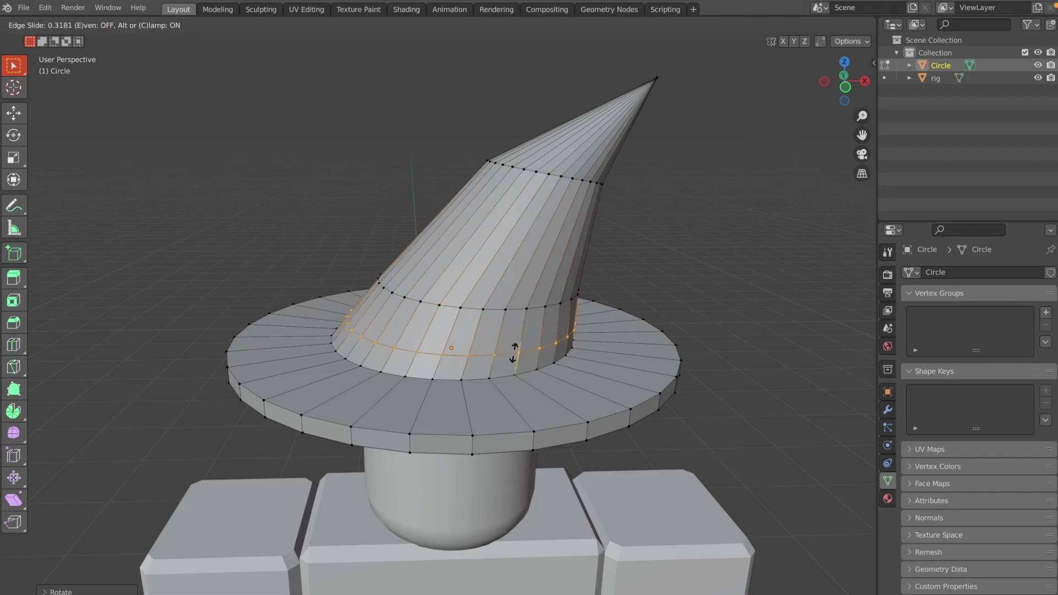
{"action": "left_click", "coordinate": [508, 358]}
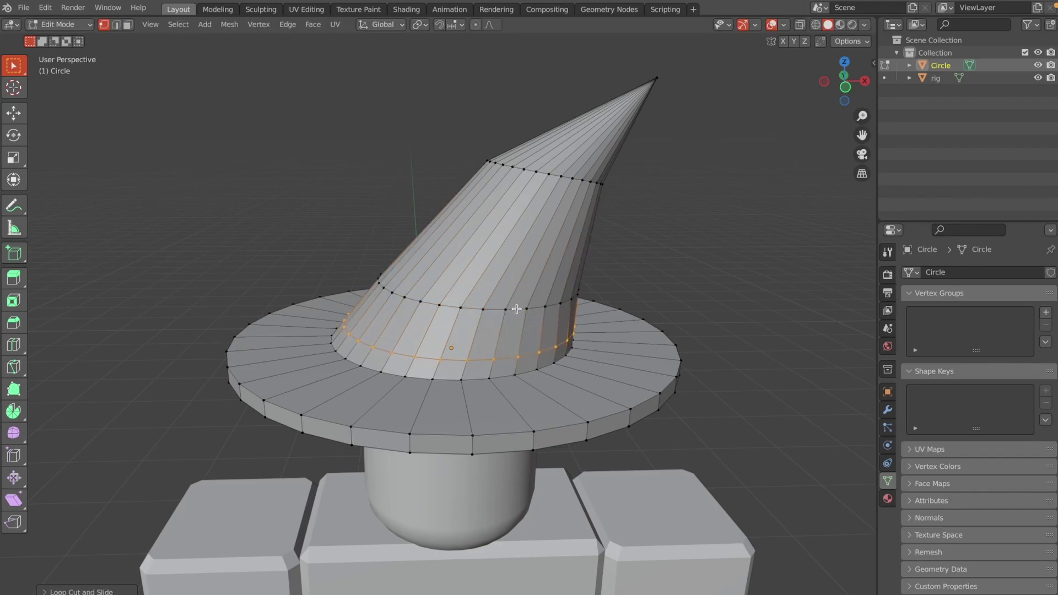
Step: Tilt the edge loop above the hat band clockwise and move it up about 0.08 m
{"action": "left_click", "coordinate": [507, 309], "text": "alt"}
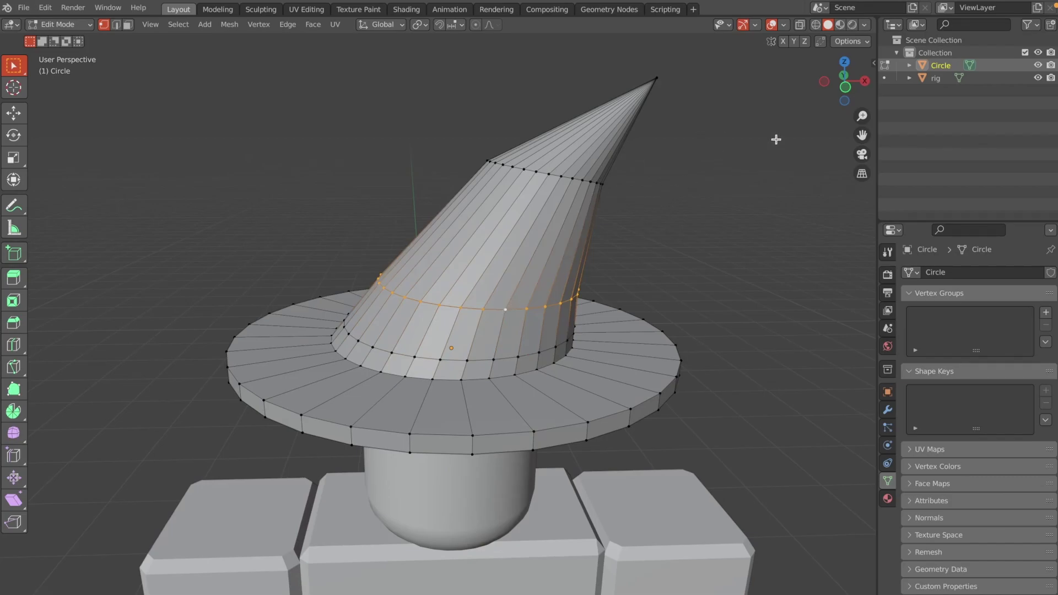
{"action": "left_click", "coordinate": [849, 89]}
{"action": "key", "text": "r"}
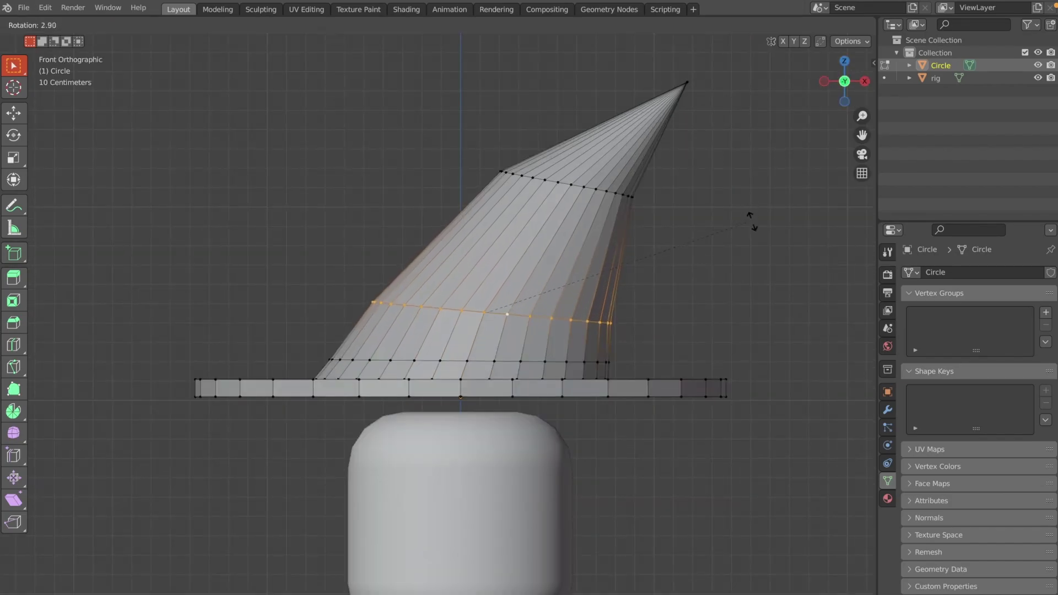
{"action": "left_click", "coordinate": [745, 276]}
{"action": "key", "text": "g"}
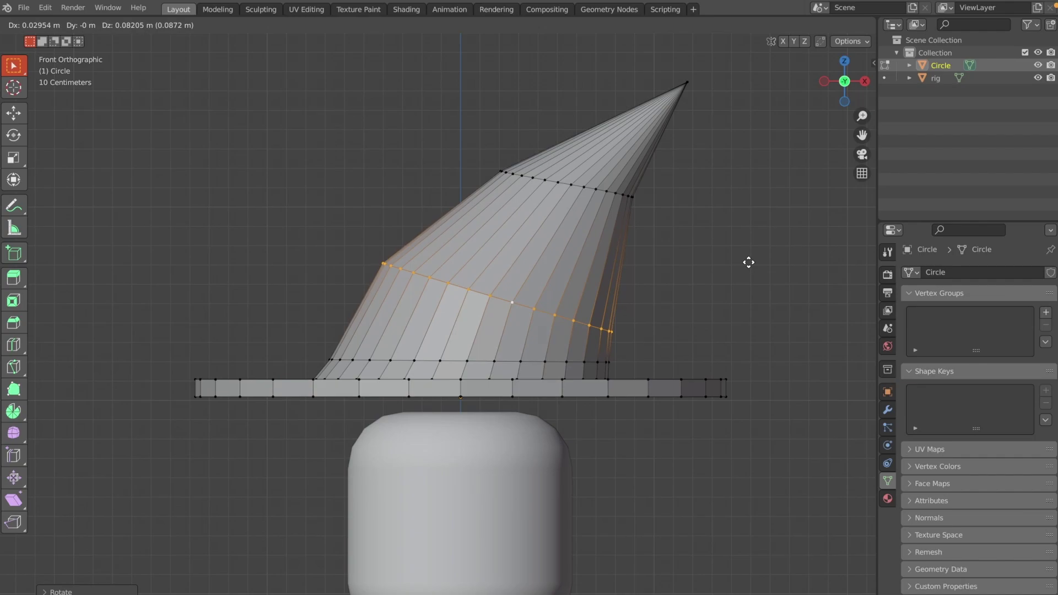
{"action": "left_click", "coordinate": [747, 262]}
{"action": "middle_click_drag", "start_coordinate": [626, 301], "coordinate": [626, 302]}
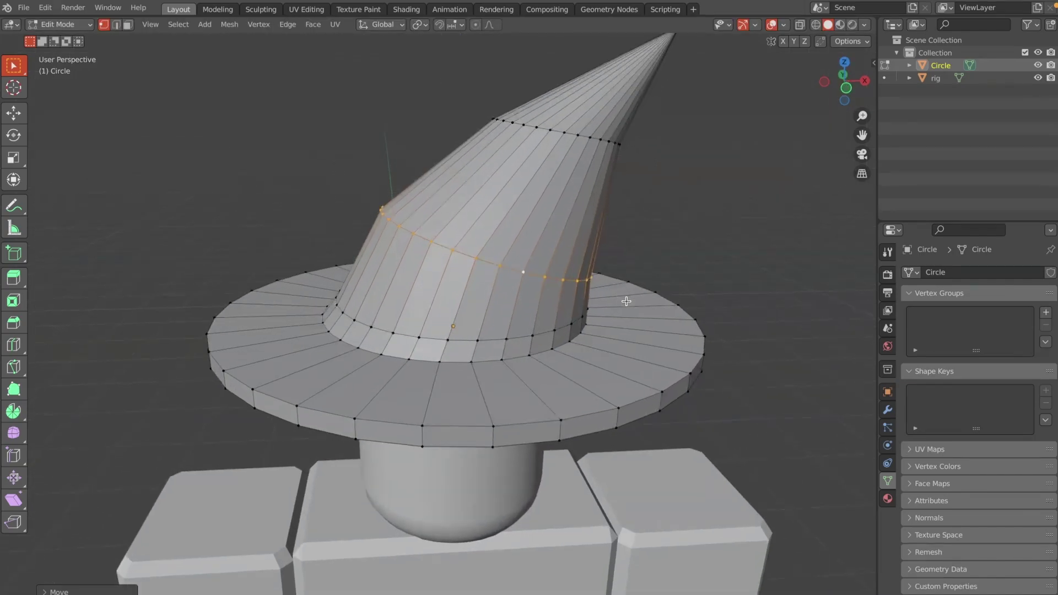
Step: Select the full ring of narrow faces around the base of the crown in face mode
{"action": "key", "text": "3"}
{"action": "scroll", "coordinate": [172, 161], "scroll_direction": "up", "scroll_amount": 5}
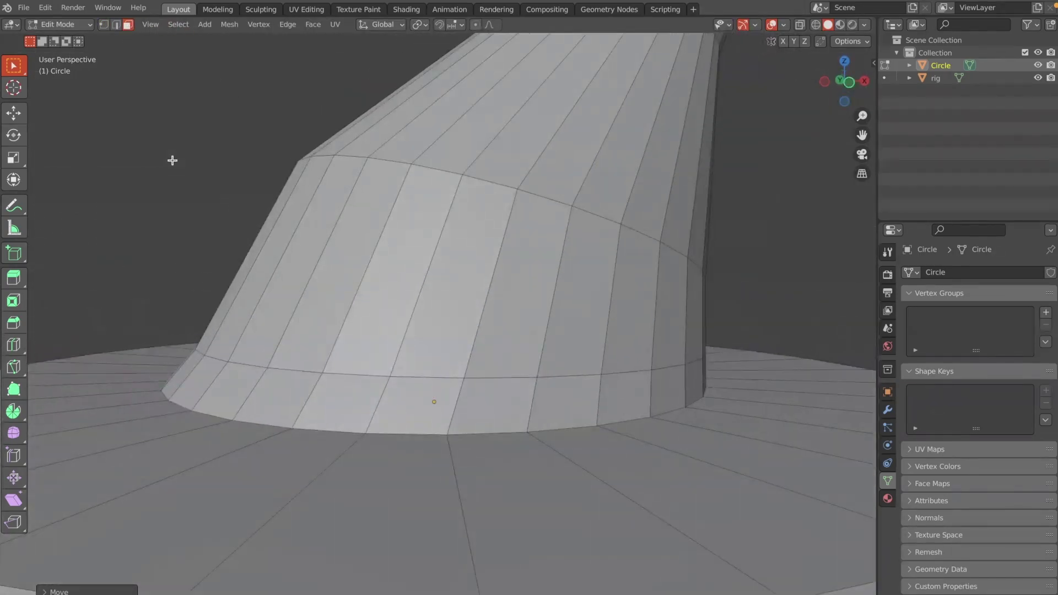
{"action": "left_click", "coordinate": [187, 368], "text": "alt"}
{"action": "middle_click_drag", "start_coordinate": [186, 368], "coordinate": [186, 369]}
{"action": "scroll", "coordinate": [187, 368], "scroll_direction": "down", "scroll_amount": 2}
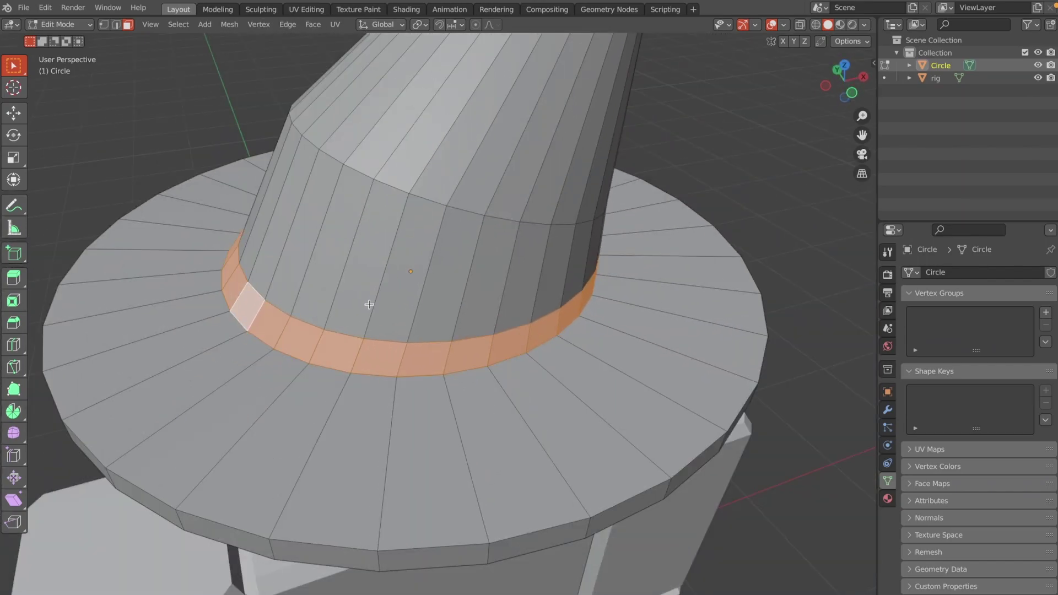
{"action": "middle_click_drag", "start_coordinate": [267, 378], "coordinate": [267, 378]}
{"action": "scroll", "coordinate": [266, 378], "scroll_direction": "down", "scroll_amount": 2}
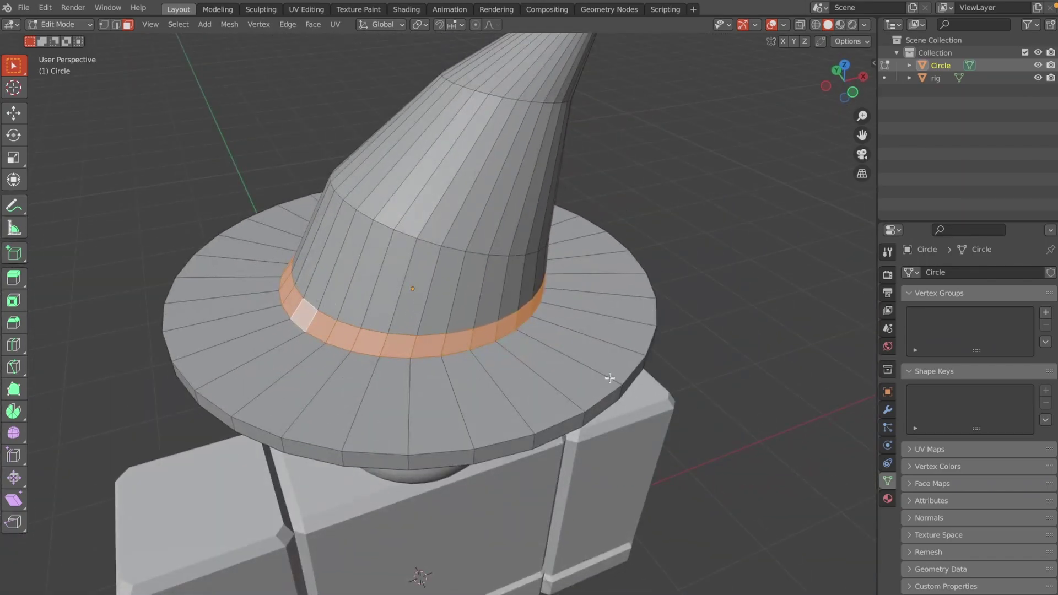
{"action": "scroll", "coordinate": [610, 378], "scroll_direction": "up", "scroll_amount": 1}
{"action": "middle_click_drag", "start_coordinate": [610, 378], "coordinate": [610, 378]}
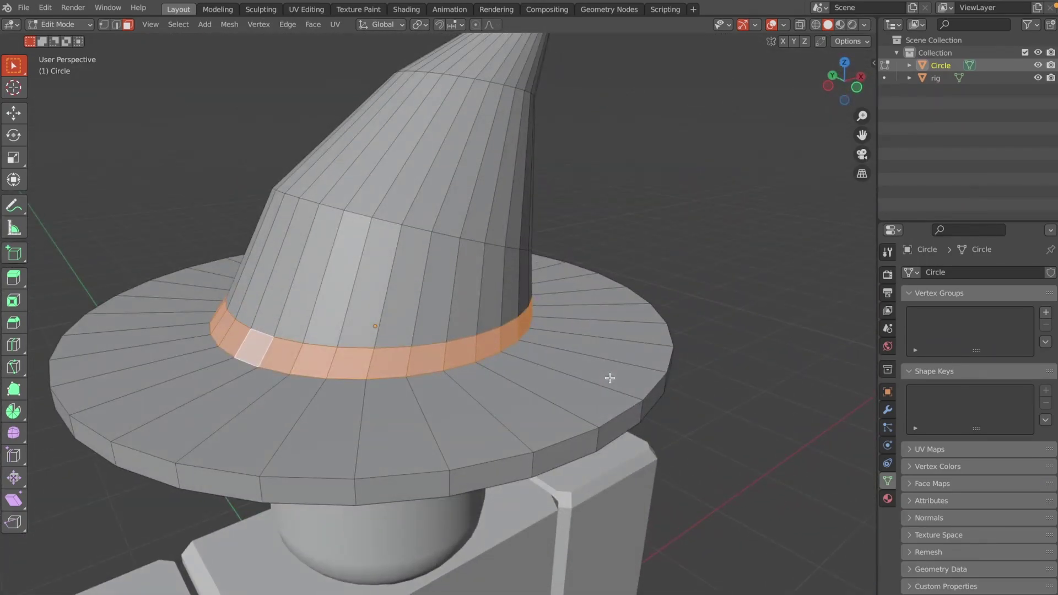
Step: Try to extrude the hat band faces outward along their normals by about 0.02 m, and undo it
{"action": "key", "text": "alt+e"}
{"action": "left_click", "coordinate": [610, 387]}
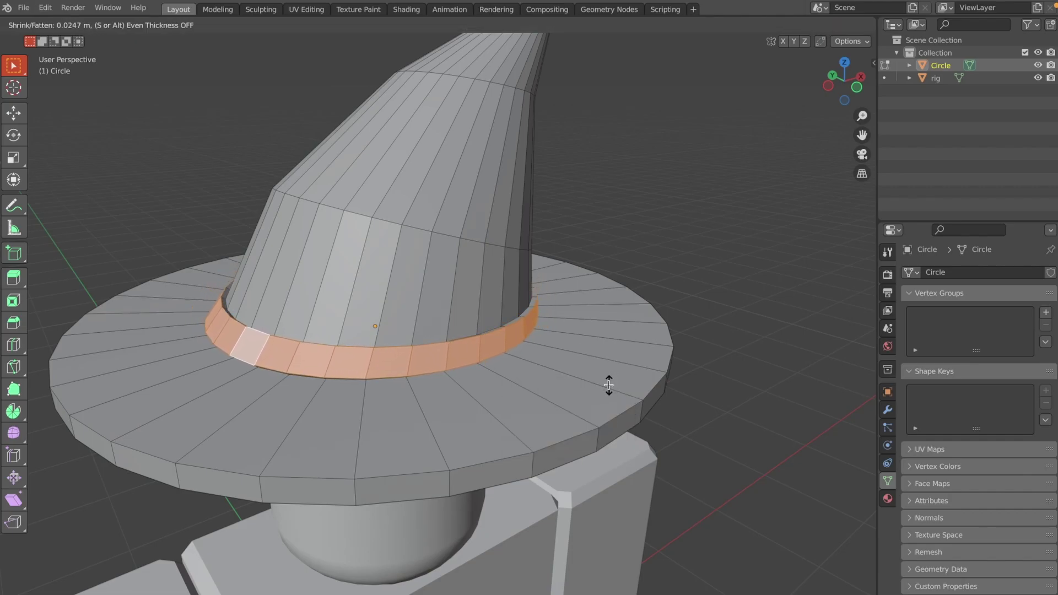
{"action": "left_click", "coordinate": [608, 385]}
{"action": "key", "text": "ctrl+z"}
Step: Extrude the hat band faces in place and scale them outward slightly to form a raised band around the crown's base
{"action": "key", "text": "e"}
{"action": "right_click", "coordinate": [656, 352]}
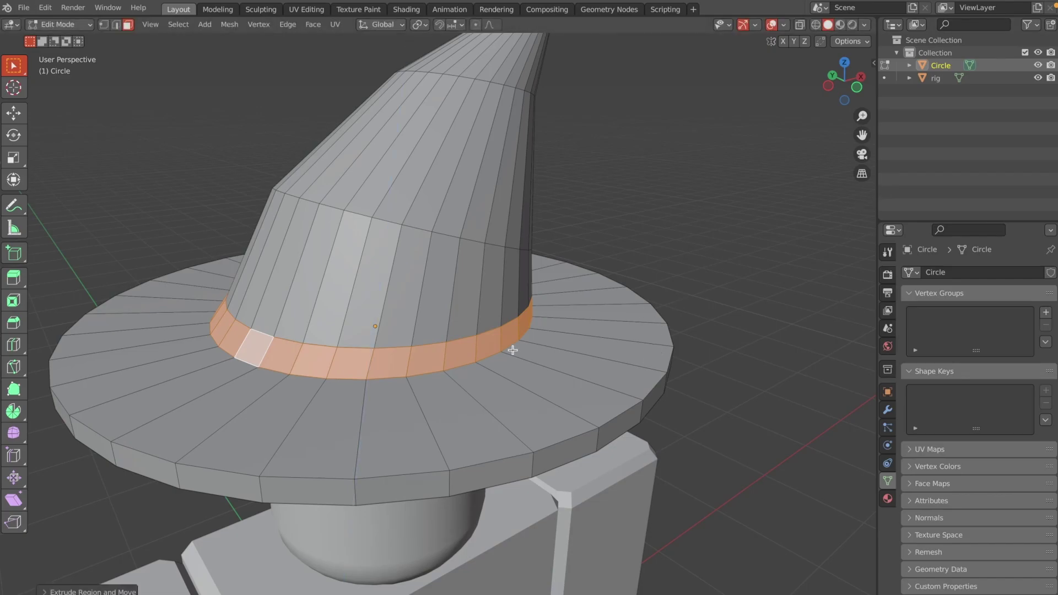
{"action": "key", "text": "s"}
{"action": "left_click", "coordinate": [633, 292]}
{"action": "middle_click_drag", "start_coordinate": [632, 292], "coordinate": [633, 292]}
{"action": "key", "text": "Tab"}
{"action": "key", "text": "Tab"}
{"action": "key", "text": "s"}
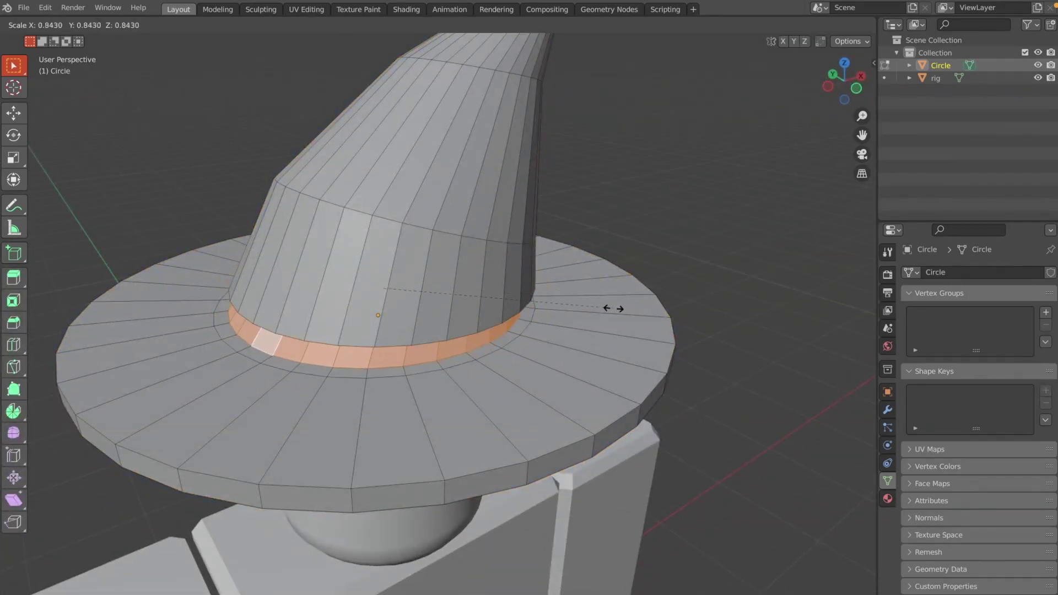
{"action": "left_click", "coordinate": [645, 300]}
{"action": "key", "text": "Tab"}
{"action": "middle_click_drag", "start_coordinate": [645, 300], "coordinate": [349, 274]}
{"action": "scroll", "coordinate": [643, 299], "scroll_direction": "down", "scroll_amount": 4}
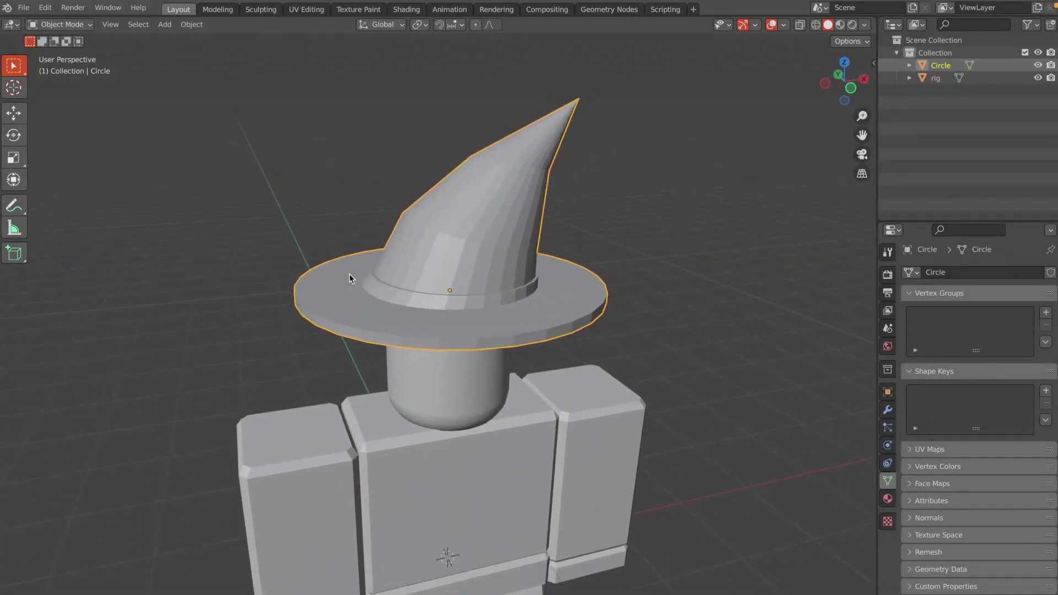
Step: Select the ring of faces around the brim's outer rim and scale it up by about 1.06, excluding the Z axis
{"action": "key", "text": "Tab"}
{"action": "scroll", "coordinate": [384, 372], "scroll_direction": "up", "scroll_amount": 1}
{"action": "middle_click_drag", "start_coordinate": [384, 372], "coordinate": [384, 372]}
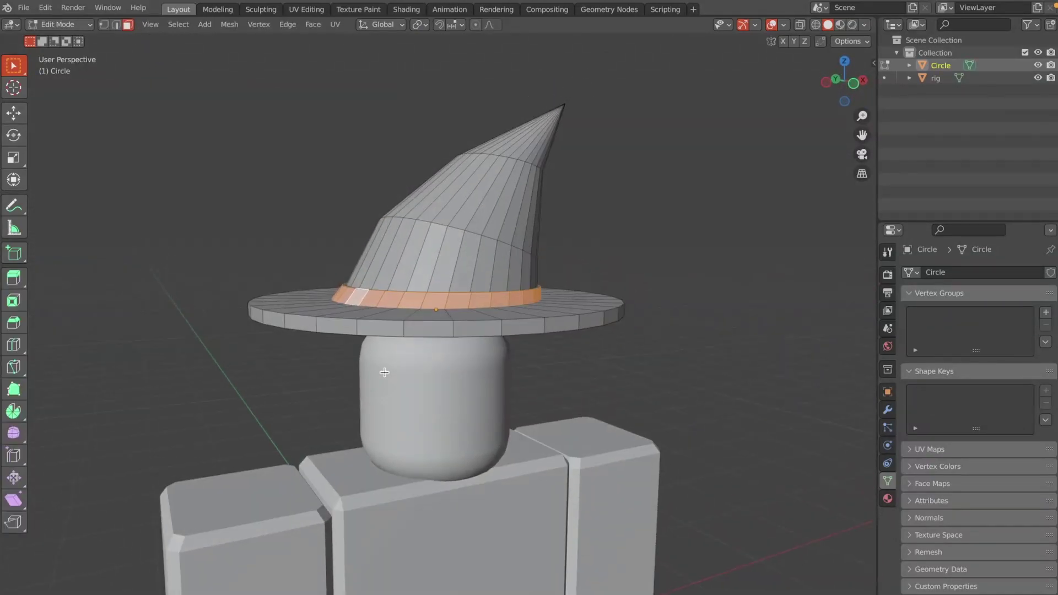
{"action": "left_click", "coordinate": [245, 310], "text": "alt"}
{"action": "middle_click_drag", "start_coordinate": [422, 413], "coordinate": [625, 425]}
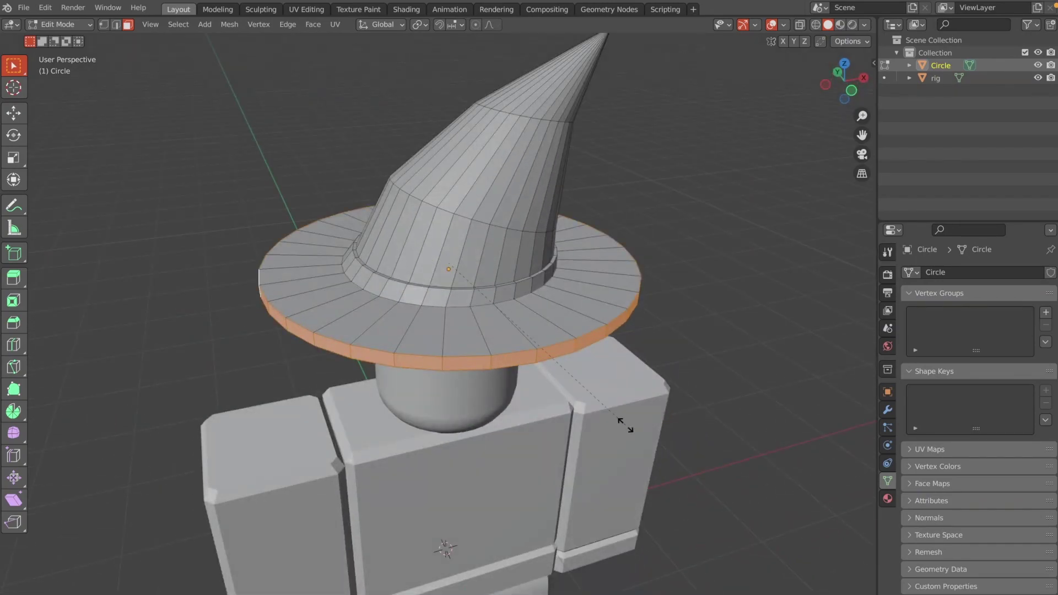
{"action": "key", "text": "shift+z"}
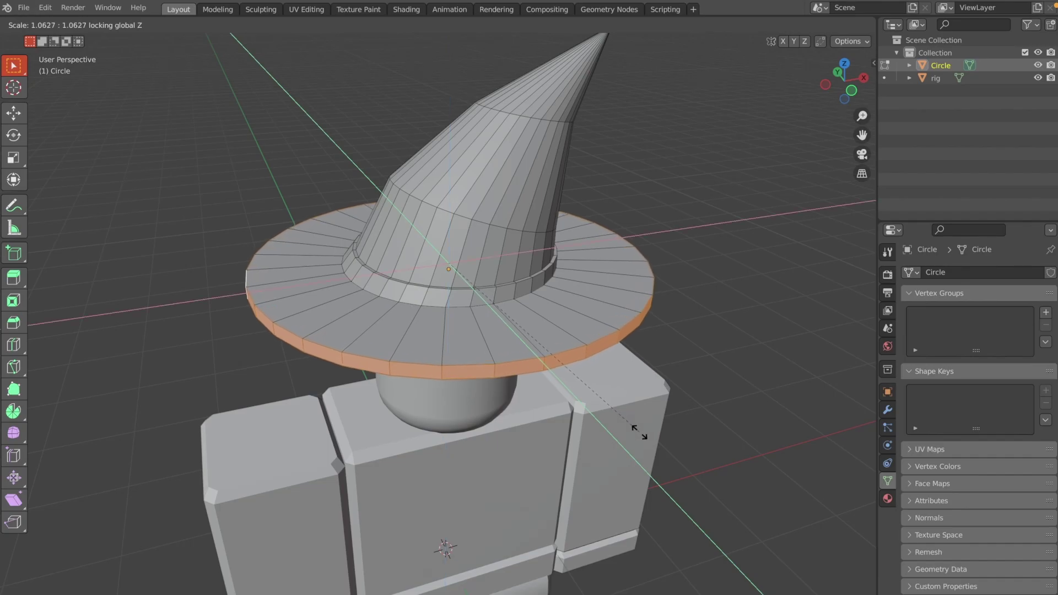
{"action": "left_click", "coordinate": [639, 433]}
{"action": "key", "text": "Tab"}
{"action": "scroll", "coordinate": [639, 433], "scroll_direction": "down", "scroll_amount": 2}
{"action": "middle_click_drag", "start_coordinate": [639, 432], "coordinate": [605, 441]}
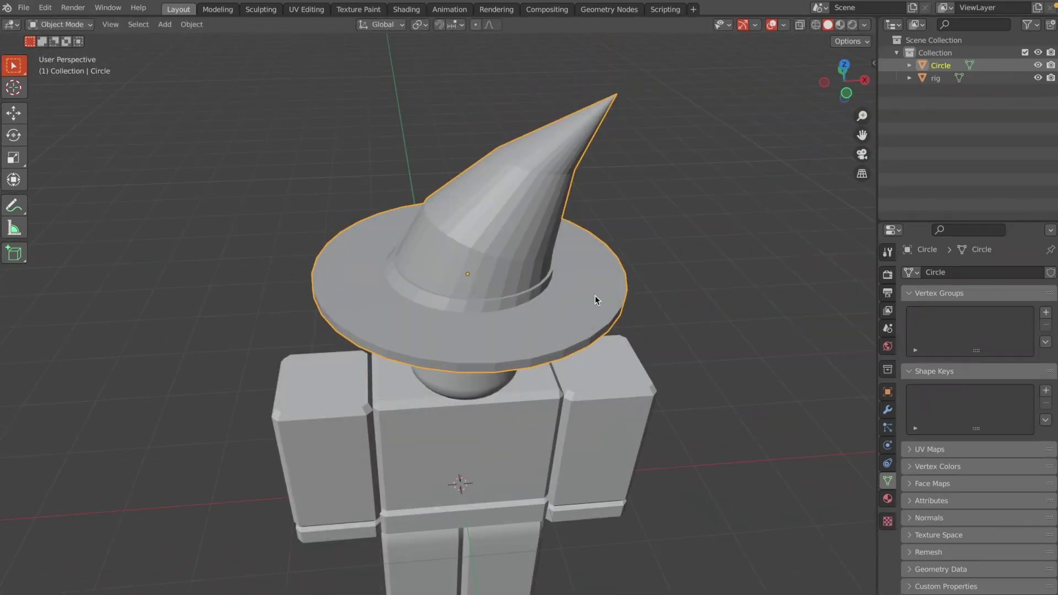
Step: Shade the hat smooth and enable Auto Smooth at 30° for its normals
{"action": "right_click", "coordinate": [497, 251]}
{"action": "left_click", "coordinate": [497, 252]}
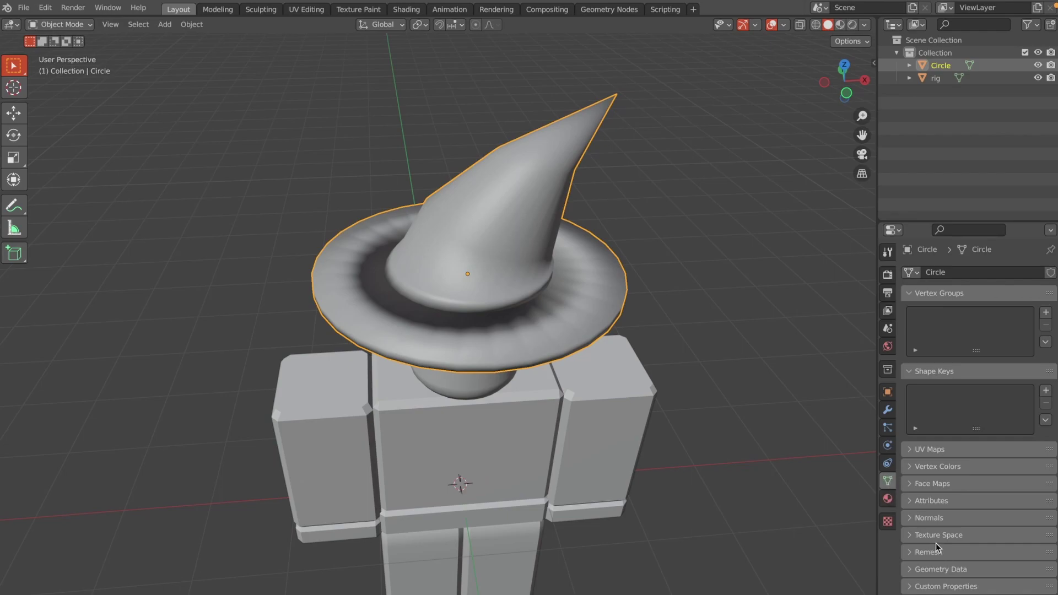
{"action": "left_click", "coordinate": [929, 517]}
{"action": "left_click", "coordinate": [967, 537]}
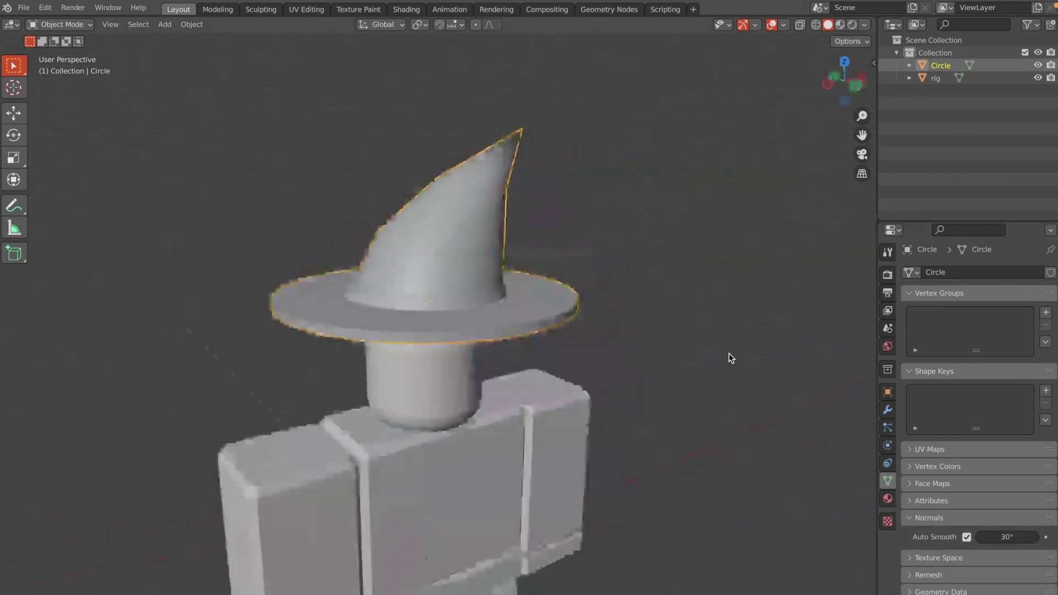
Step: Select the brim's flat underside face and move it down along Z to thicken the brim
{"action": "scroll", "coordinate": [729, 357], "scroll_direction": "right", "scroll_amount": 3}
{"action": "scroll", "coordinate": [729, 357], "scroll_direction": "down", "scroll_amount": 4}
{"action": "scroll", "coordinate": [729, 357], "scroll_direction": "up", "scroll_amount": 4}
{"action": "key", "text": "Tab"}
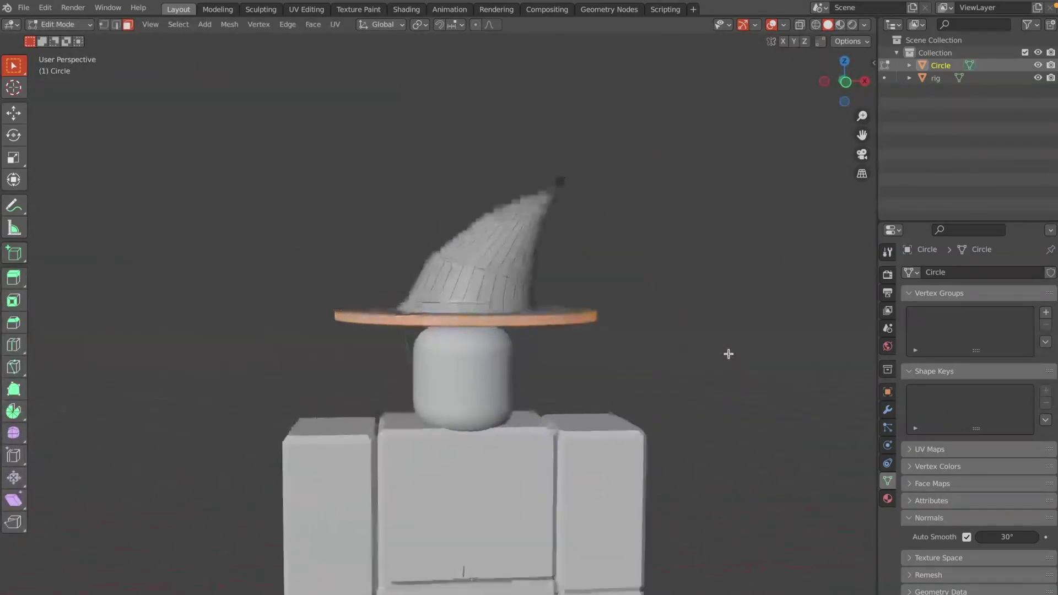
{"action": "middle_click_drag", "start_coordinate": [728, 353], "coordinate": [728, 352]}
{"action": "left_click", "coordinate": [526, 341]}
{"action": "middle_click_drag", "start_coordinate": [526, 341], "coordinate": [524, 348]}
{"action": "key", "text": "g"}
{"action": "key", "text": "z"}
{"action": "left_click", "coordinate": [524, 346]}
{"action": "key", "text": "Tab"}
{"action": "scroll", "coordinate": [524, 347], "scroll_direction": "up", "scroll_amount": 3}
Step: Inset the brim's underside face by about 0.83 m, to a circle just wider than the head
{"action": "key", "text": "Tab"}
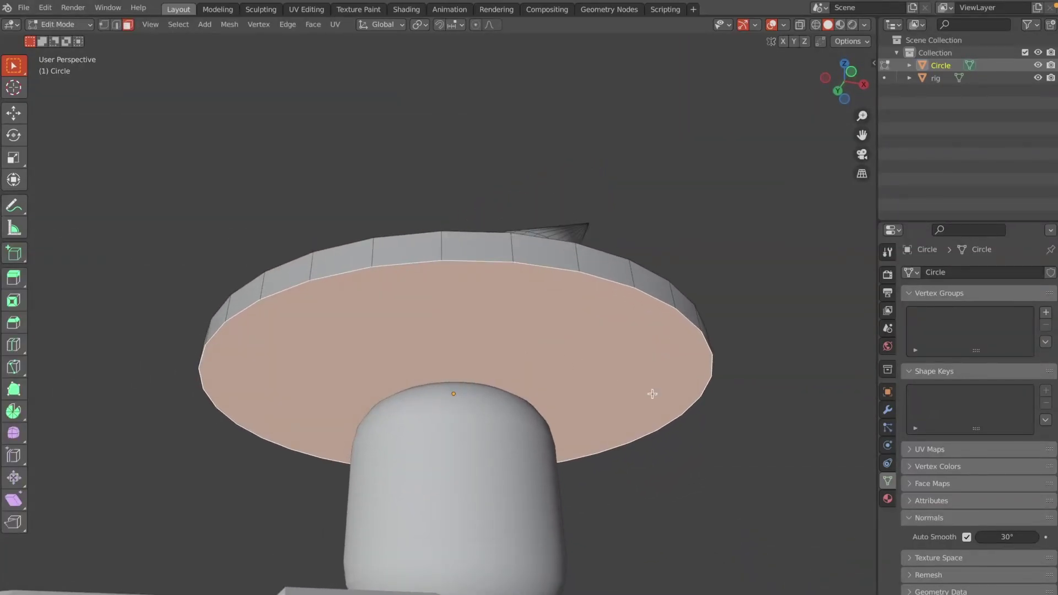
{"action": "key", "text": "i"}
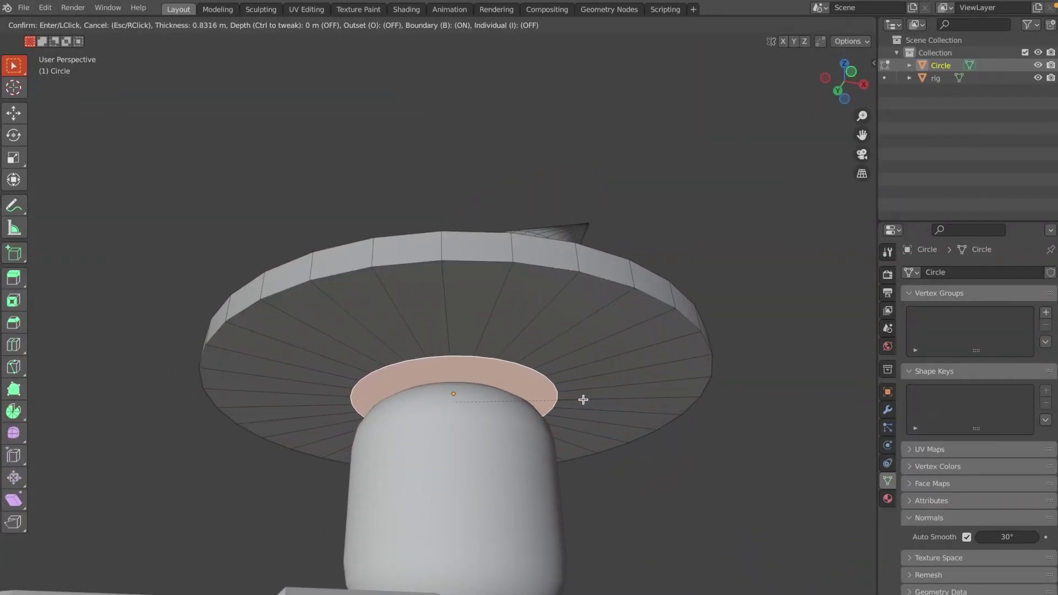
{"action": "left_click", "coordinate": [583, 400]}
{"action": "key", "text": "g"}
{"action": "key", "text": "z"}
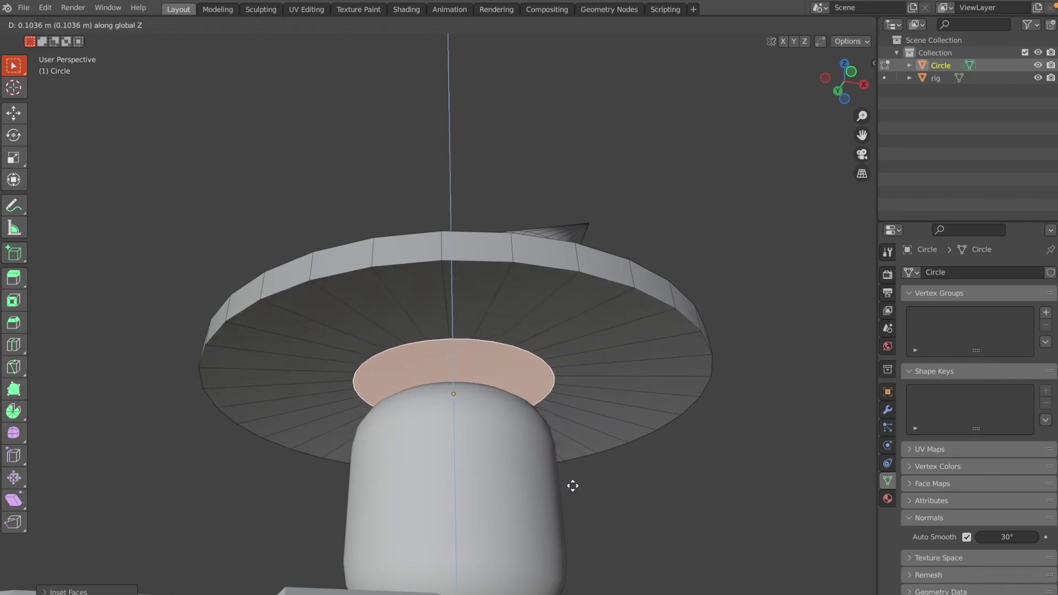
{"action": "key", "text": "Escape"}
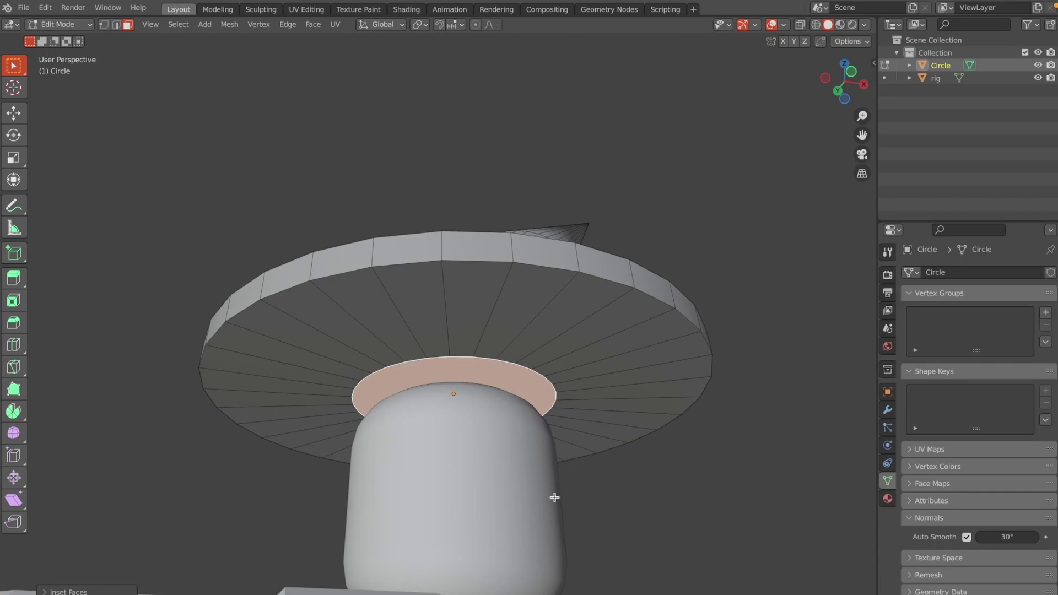
Step: Extrude the inset face up into the crown to form a head opening, and bevel the opening's inner top edge
{"action": "key", "text": "e"}
{"action": "left_click", "coordinate": [562, 449]}
{"action": "scroll", "coordinate": [562, 448], "scroll_direction": "down", "scroll_amount": 2}
{"action": "scroll", "coordinate": [562, 449], "scroll_direction": "up", "scroll_amount": 3}
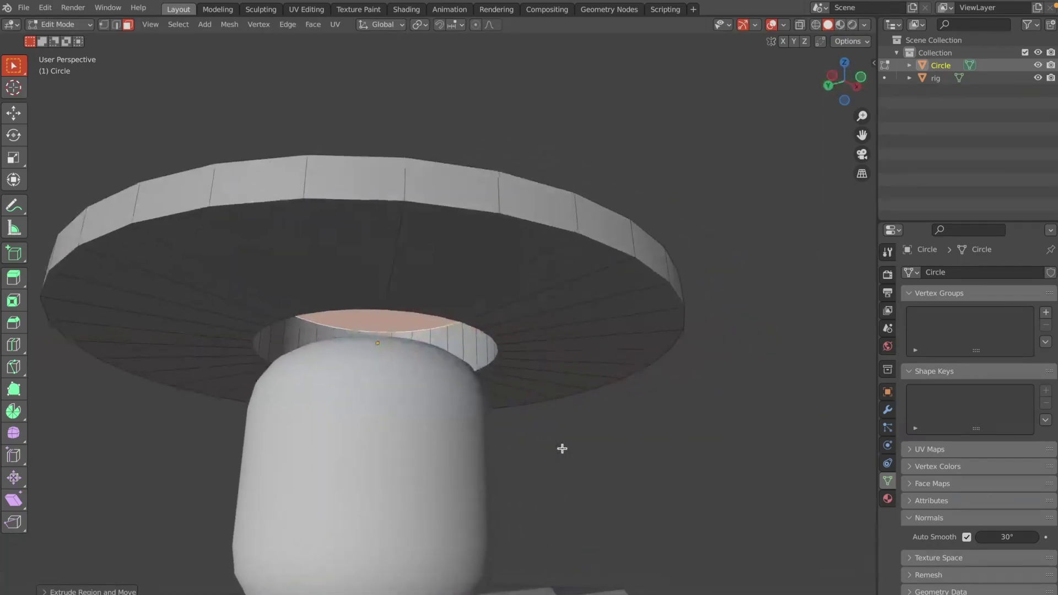
{"action": "key", "text": "ctrl+b"}
{"action": "left_click", "coordinate": [554, 359]}
{"action": "middle_click_drag", "start_coordinate": [554, 359], "coordinate": [555, 336]}
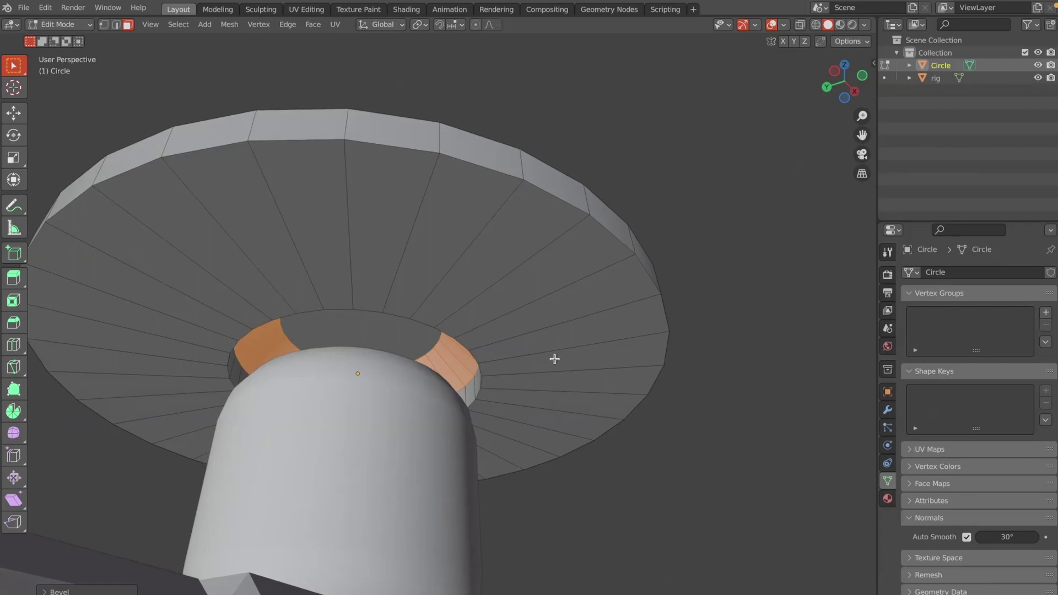
Step: Select the edge loop where the head opening meets the brim's underside in edge mode and bevel it
{"action": "left_click", "coordinate": [226, 371], "text": "alt"}
{"action": "left_click", "coordinate": [116, 24]}
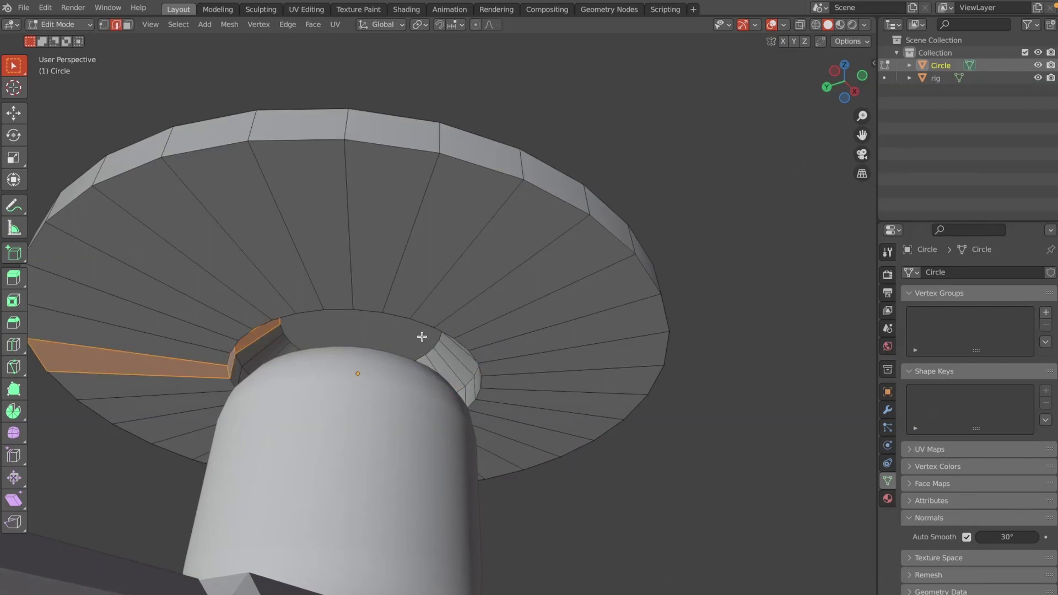
{"action": "left_click", "coordinate": [420, 323], "text": "alt"}
{"action": "middle_click_drag", "start_coordinate": [520, 345], "coordinate": [532, 348]}
{"action": "key", "text": "ctrl+b"}
{"action": "left_click", "coordinate": [533, 348]}
{"action": "key", "text": "Tab"}
{"action": "scroll", "coordinate": [534, 351], "scroll_direction": "down", "scroll_amount": 1}
{"action": "key", "text": "Tab"}
{"action": "left_click", "coordinate": [533, 347], "text": "alt+shift"}
{"action": "left_click", "coordinate": [538, 349], "text": "alt+shift"}
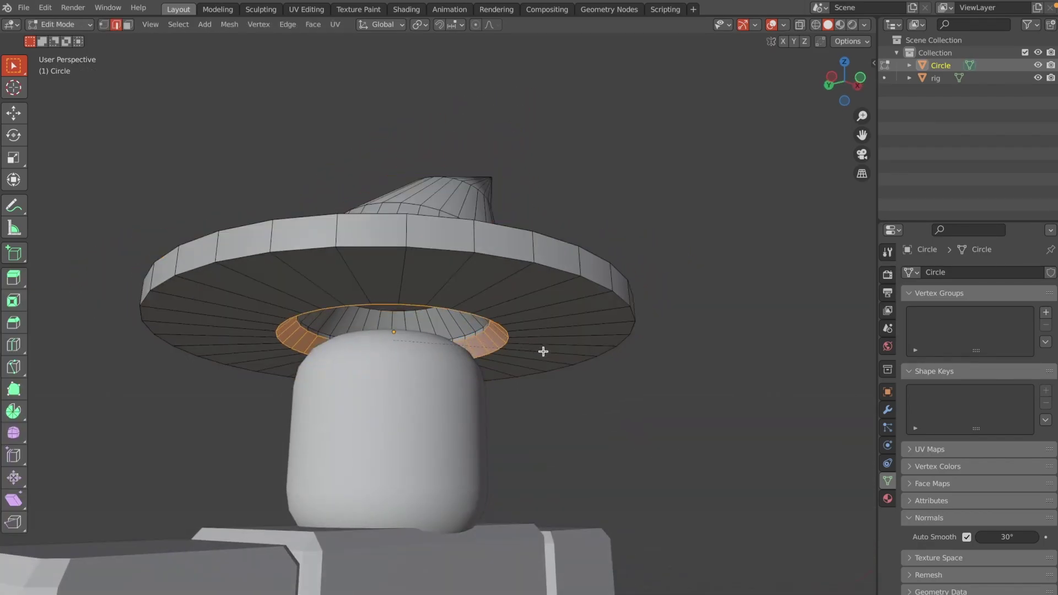
{"action": "key", "text": "Tab"}
{"action": "right_click", "coordinate": [535, 312]}
Step: Move the inner faces of the head opening up along Z and scale them to fit around the head
{"action": "middle_click_drag", "start_coordinate": [601, 175], "coordinate": [605, 185]}
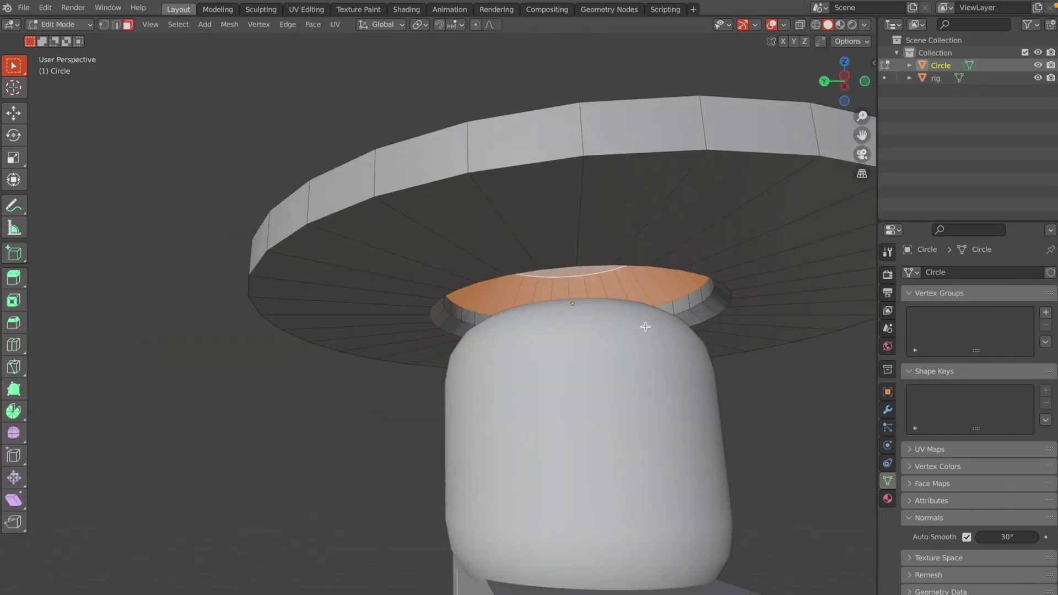
{"action": "key", "text": "g"}
{"action": "key", "text": "z"}
{"action": "left_click", "coordinate": [652, 300]}
{"action": "key", "text": "s"}
{"action": "left_click", "coordinate": [707, 266]}
Step: Inspect the shaded hat and its wireframe on the avatar from all sides, near and far
{"action": "key", "text": "Tab"}
{"action": "middle_click_drag", "start_coordinate": [707, 266], "coordinate": [706, 265]}
{"action": "key", "text": "Tab"}
{"action": "key", "text": "Tab"}
{"action": "middle_click_drag", "start_coordinate": [235, 161], "coordinate": [236, 161]}
{"action": "scroll", "coordinate": [235, 161], "scroll_direction": "down", "scroll_amount": 7}
{"action": "scroll", "coordinate": [236, 161], "scroll_direction": "up", "scroll_amount": 3}
{"action": "middle_click_drag", "start_coordinate": [579, 175], "coordinate": [578, 174]}
{"action": "scroll", "coordinate": [578, 175], "scroll_direction": "down", "scroll_amount": 4}
{"action": "scroll", "coordinate": [579, 175], "scroll_direction": "up", "scroll_amount": 4}
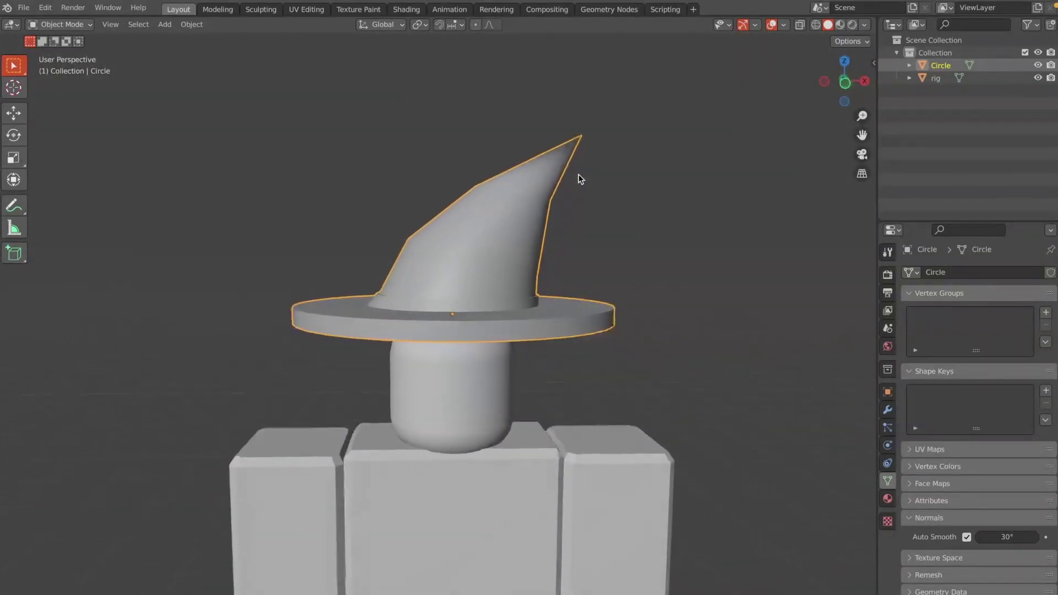
{"action": "key", "text": "Tab"}
{"action": "middle_click_drag", "start_coordinate": [430, 231], "coordinate": [429, 230]}
{"action": "middle_click_drag", "start_coordinate": [361, 279], "coordinate": [514, 266]}
{"action": "scroll", "coordinate": [514, 265], "scroll_direction": "down", "scroll_amount": 3}
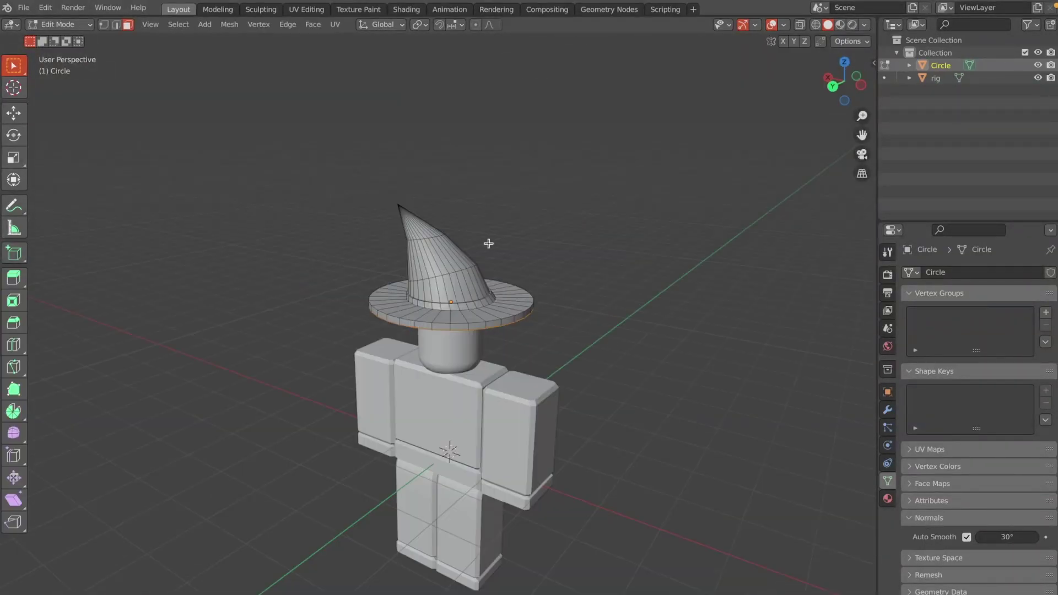
{"action": "scroll", "coordinate": [450, 153], "scroll_direction": "up", "scroll_amount": 7}
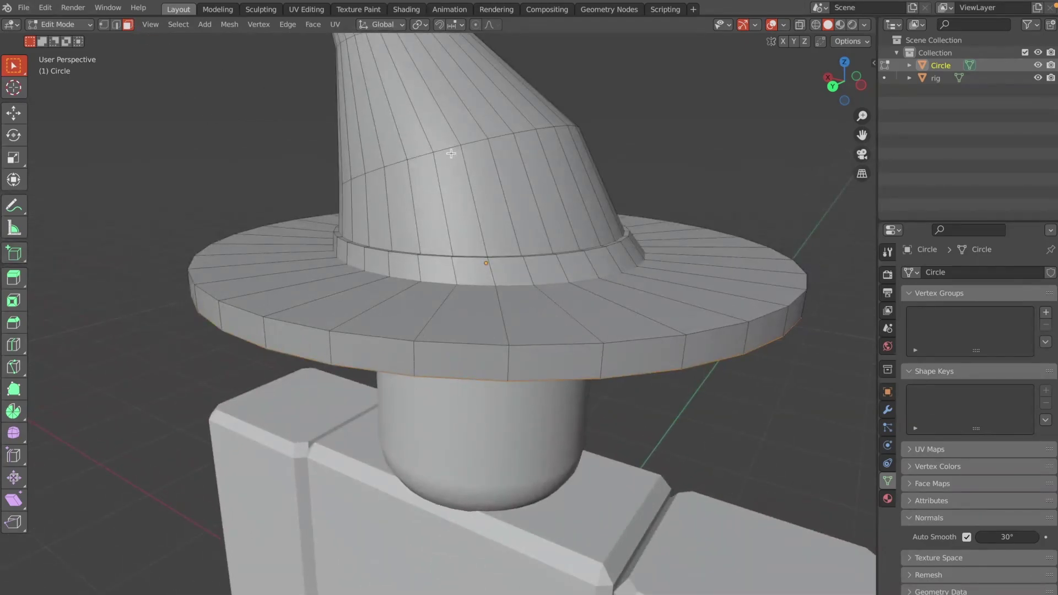
Step: Enable proportional editing and pull down one outer rim face of the brim, on the side away from the tip, to bend it
{"action": "left_click", "coordinate": [470, 361]}
{"action": "scroll", "coordinate": [470, 361], "scroll_direction": "down", "scroll_amount": 4}
{"action": "middle_click_drag", "start_coordinate": [470, 361], "coordinate": [470, 361]}
{"action": "key", "text": "shift+Tab"}
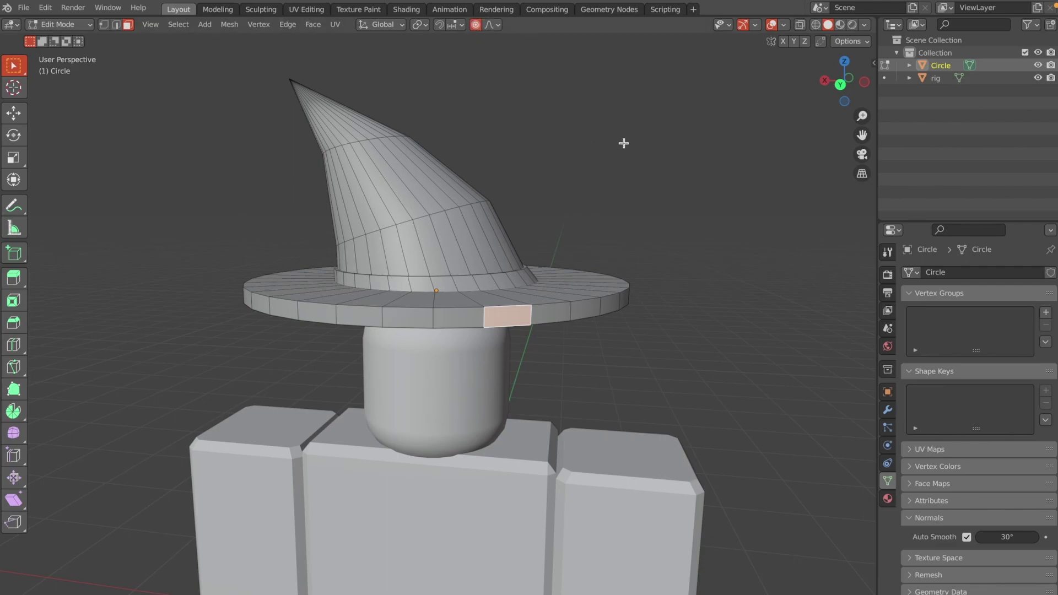
{"action": "key", "text": "g"}
{"action": "key", "text": "z"}
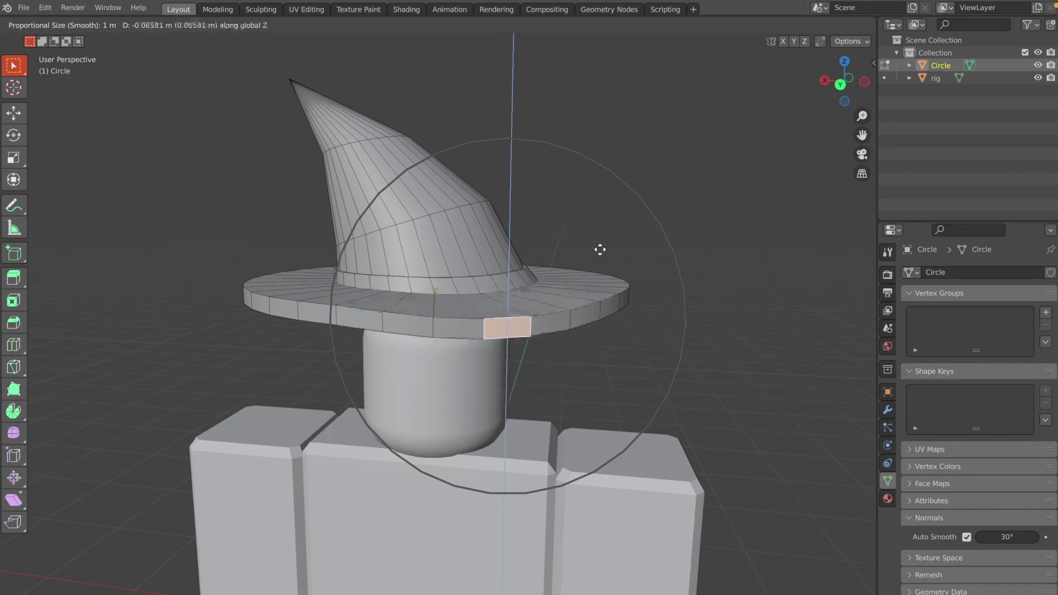
{"action": "key", "text": "z"}
{"action": "key", "text": "z"}
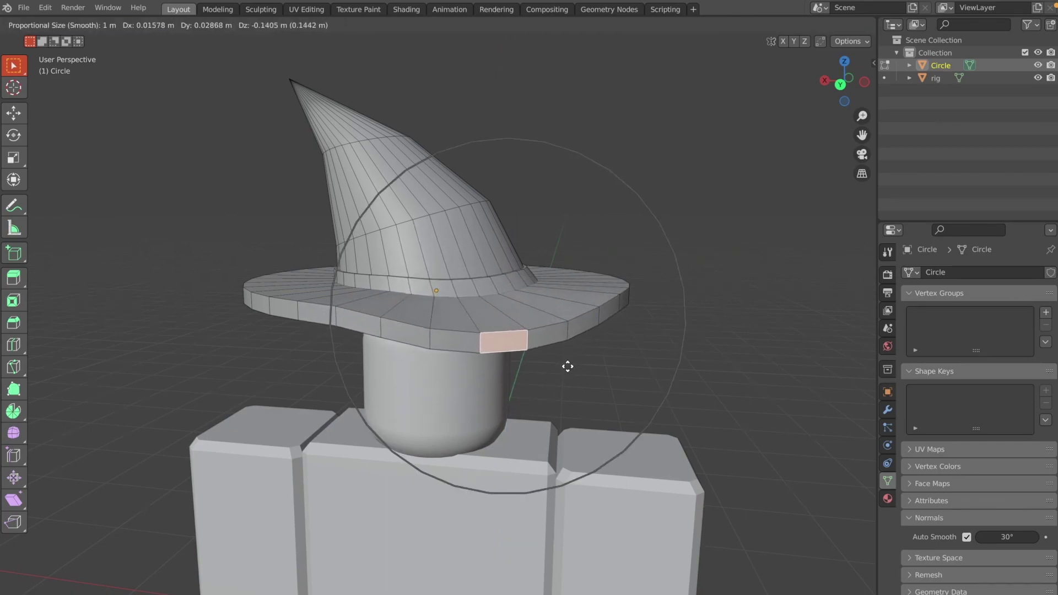
{"action": "scroll", "coordinate": [569, 360], "scroll_direction": "up", "scroll_amount": 7}
{"action": "scroll", "coordinate": [569, 360], "scroll_direction": "down", "scroll_amount": 7}
{"action": "scroll", "coordinate": [568, 360], "scroll_direction": "down", "scroll_amount": 1}
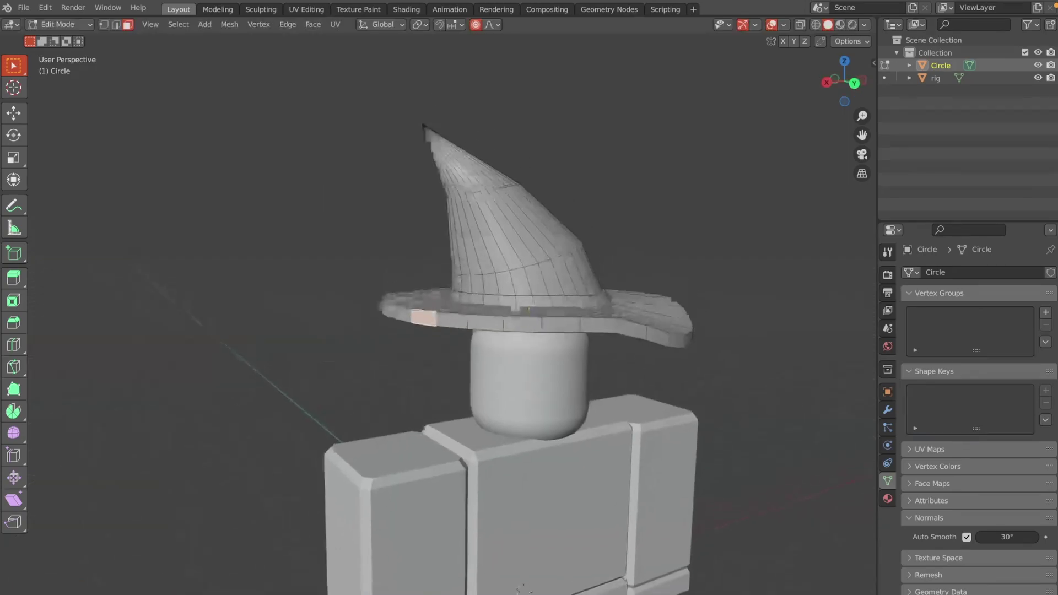
Step: Reposition a rim face on the brim's side below the tip with proportional editing to give the brim a wave
{"action": "scroll", "coordinate": [532, 315], "scroll_direction": "up", "scroll_amount": 2}
{"action": "middle_click_drag", "start_coordinate": [532, 314], "coordinate": [512, 307]}
{"action": "key", "text": "g"}
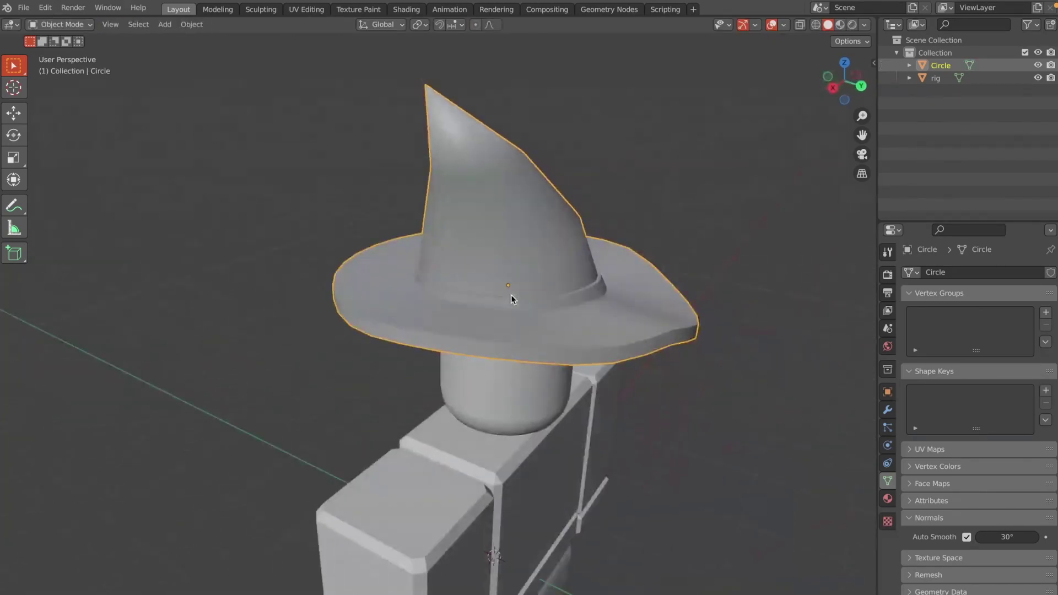
{"action": "key", "text": "Tab"}
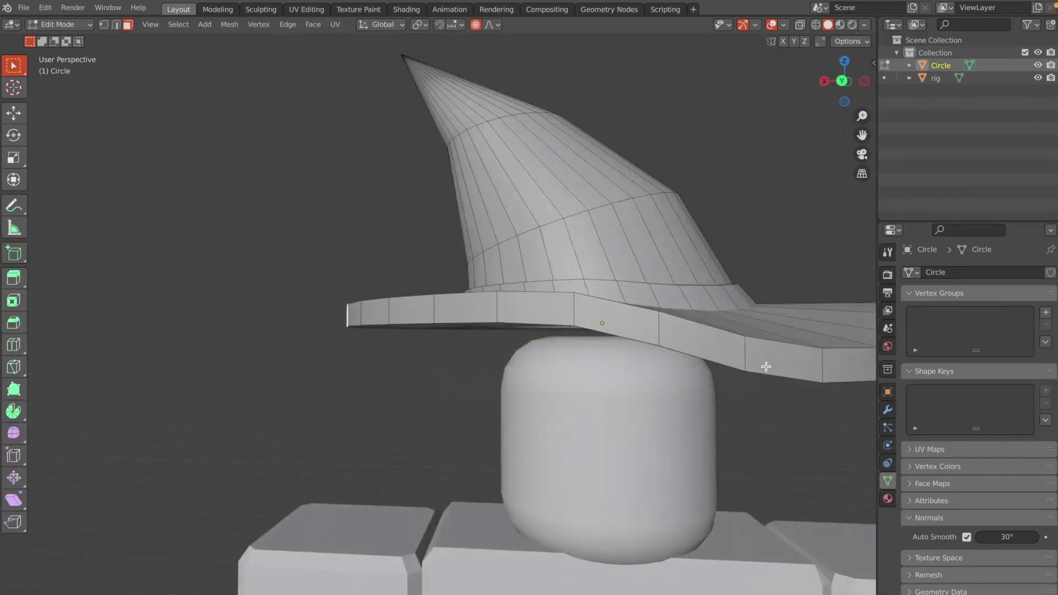
Step: Adjust two rim faces along the bent side of the brim with proportional editing to soften its curve
{"action": "left_click", "coordinate": [660, 314]}
{"action": "key", "text": "g"}
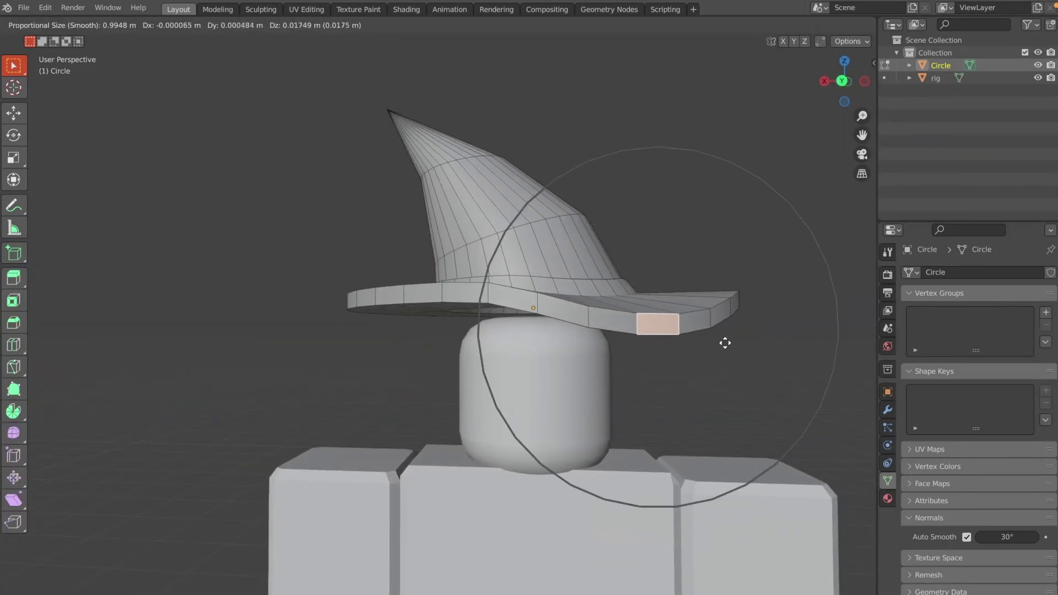
{"action": "left_click", "coordinate": [719, 325]}
{"action": "middle_click_drag", "start_coordinate": [719, 325], "coordinate": [717, 326]}
{"action": "left_click", "coordinate": [539, 299]}
{"action": "key", "text": "g"}
{"action": "left_click", "coordinate": [636, 311]}
{"action": "middle_click_drag", "start_coordinate": [635, 312], "coordinate": [626, 314]}
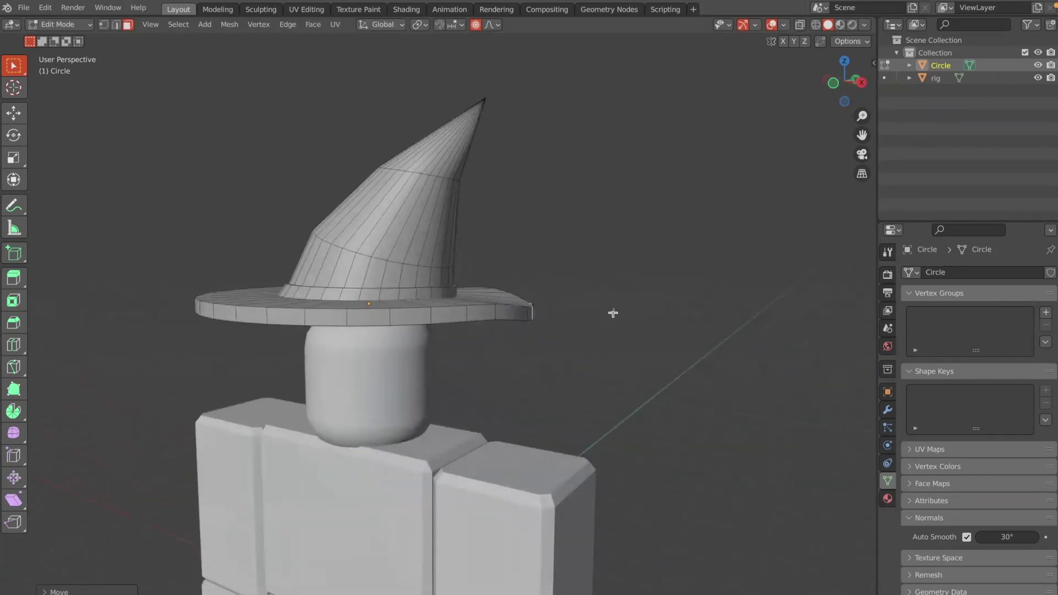
Step: Pull three more rim faces around the brim slightly down with proportional editing to make its edge uneven
{"action": "left_click", "coordinate": [417, 319]}
{"action": "key", "text": "g"}
{"action": "left_click", "coordinate": [416, 324]}
{"action": "middle_click_drag", "start_coordinate": [416, 324], "coordinate": [469, 319]}
{"action": "left_click", "coordinate": [471, 311]}
{"action": "key", "text": "g"}
{"action": "left_click", "coordinate": [470, 318]}
{"action": "left_click", "coordinate": [346, 321]}
{"action": "key", "text": "g"}
{"action": "left_click", "coordinate": [345, 336]}
{"action": "key", "text": "Tab"}
{"action": "middle_click_drag", "start_coordinate": [345, 335], "coordinate": [343, 337]}
{"action": "scroll", "coordinate": [345, 337], "scroll_direction": "down", "scroll_amount": 3}
Step: Move one more rim face of the brim with proportional editing, and return to object mode to check the hat
{"action": "key", "text": "Tab"}
{"action": "scroll", "coordinate": [343, 338], "scroll_direction": "up", "scroll_amount": 2}
{"action": "scroll", "coordinate": [344, 338], "scroll_direction": "up", "scroll_amount": 1}
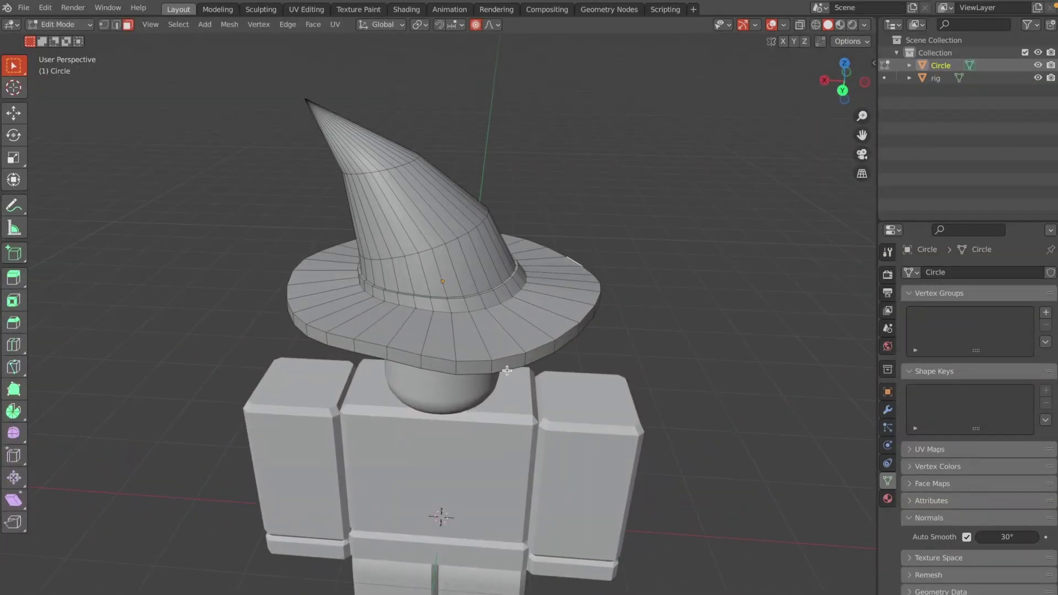
{"action": "middle_click_drag", "start_coordinate": [507, 370], "coordinate": [507, 371]}
{"action": "left_click", "coordinate": [444, 313]}
{"action": "key", "text": "g"}
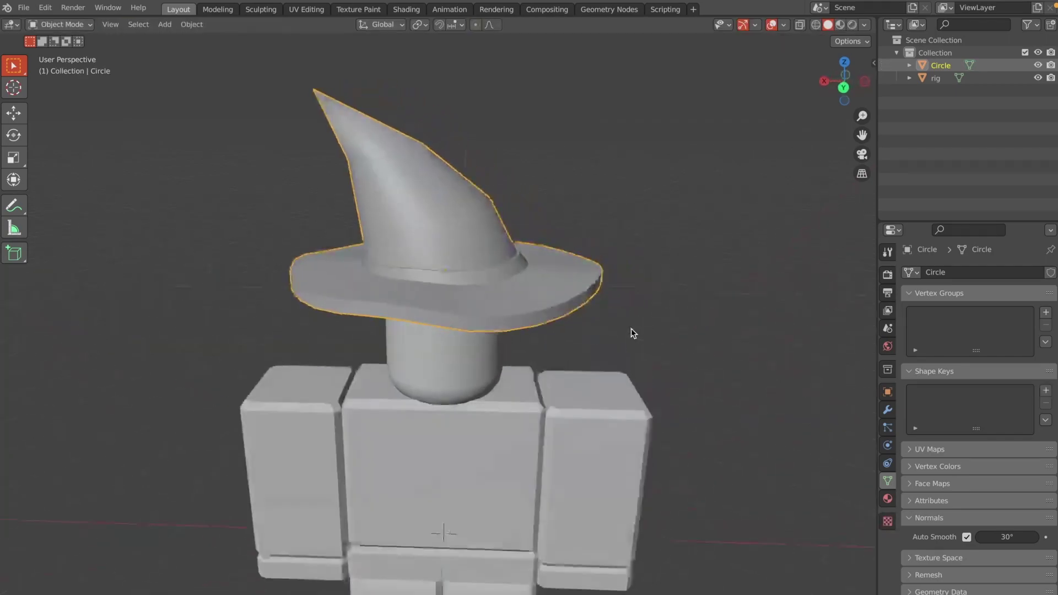
{"action": "middle_click_drag", "start_coordinate": [631, 333], "coordinate": [307, 185]}
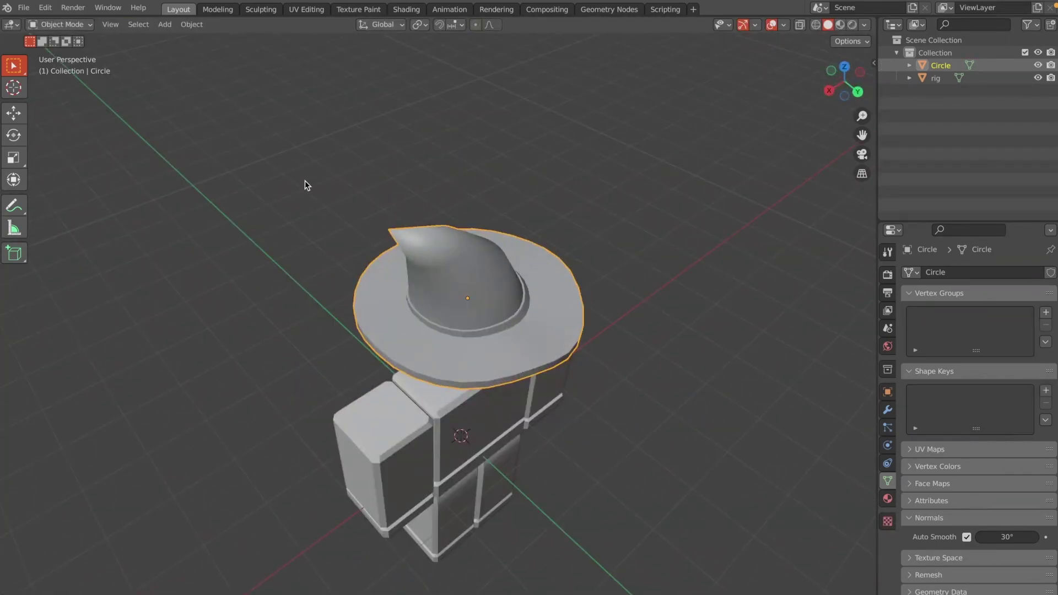
Step: Switch to the UV Editing workspace and open the Pallet.png image from the Documents folder
{"action": "left_click", "coordinate": [306, 9]}
{"action": "middle_click_drag", "start_coordinate": [573, 111], "coordinate": [574, 111]}
{"action": "left_click", "coordinate": [408, 25]}
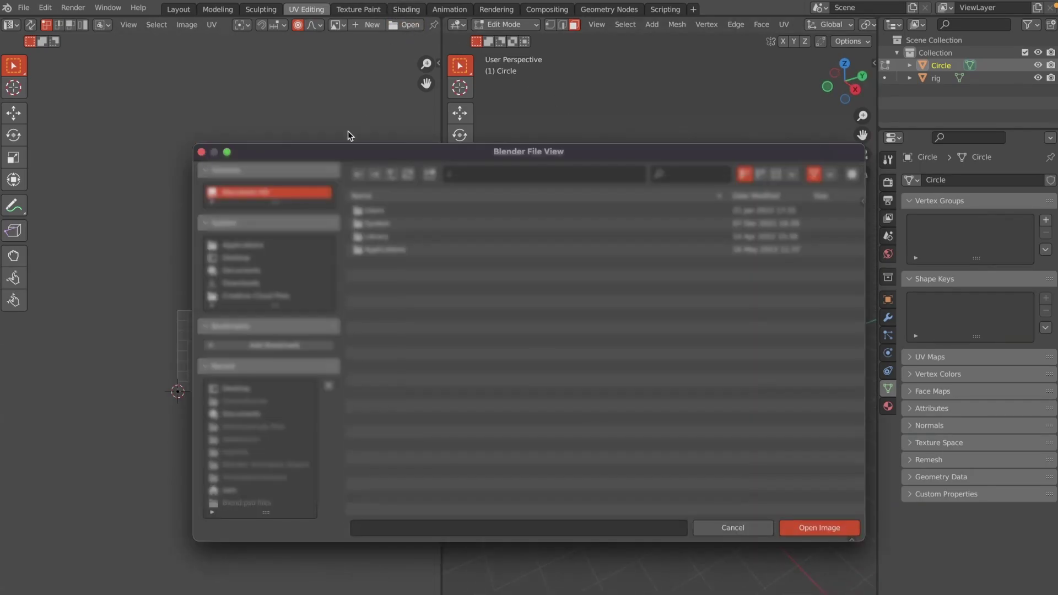
{"action": "left_click", "coordinate": [247, 270]}
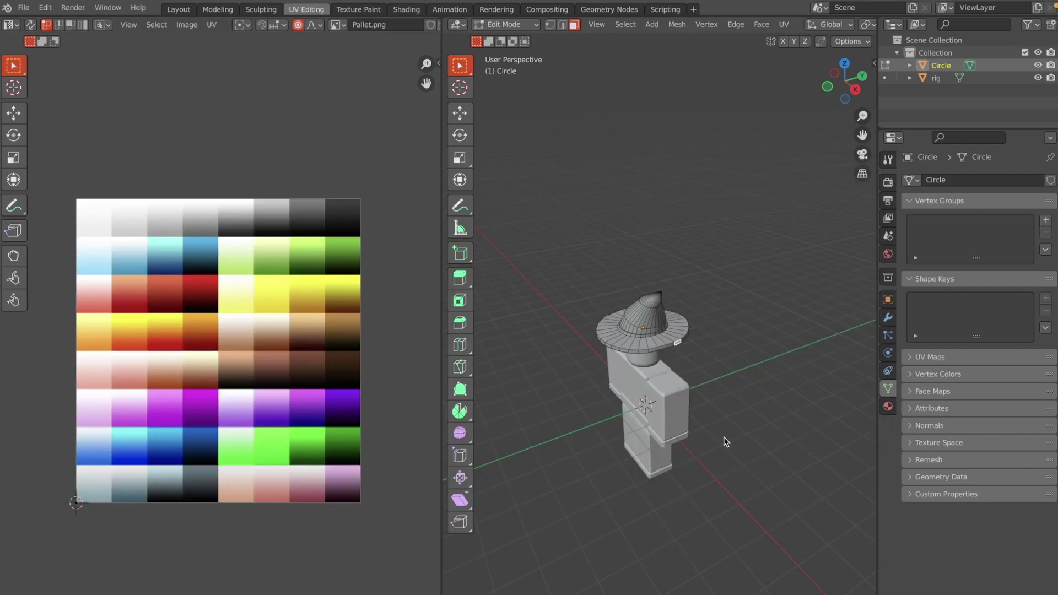
Step: Select the full loop of band faces around the base of the hat's cone
{"action": "middle_click_drag", "start_coordinate": [514, 353], "coordinate": [797, 274]}
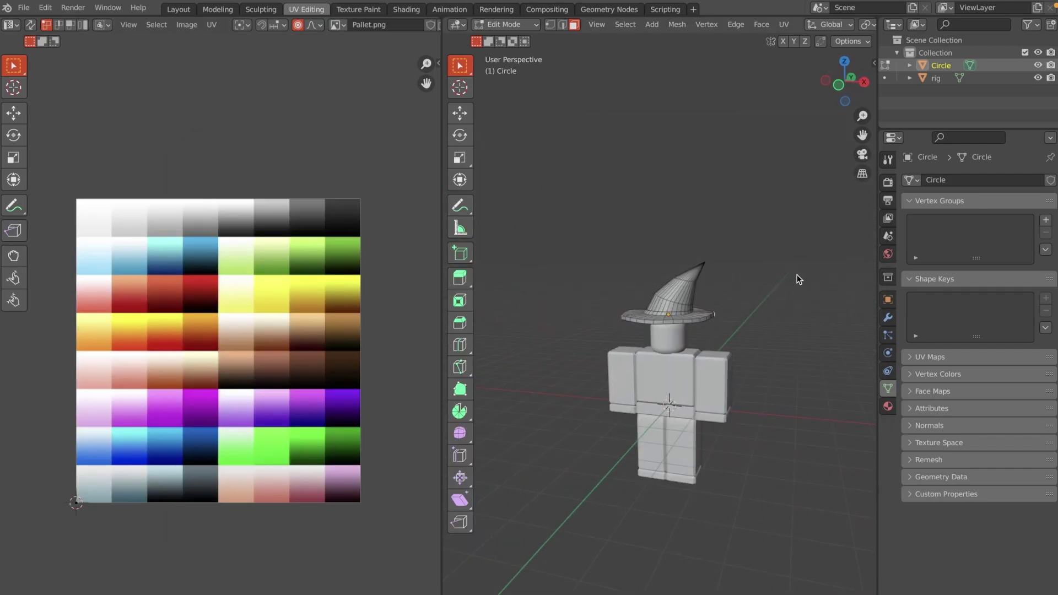
{"action": "scroll", "coordinate": [797, 274], "scroll_direction": "up", "scroll_amount": 5}
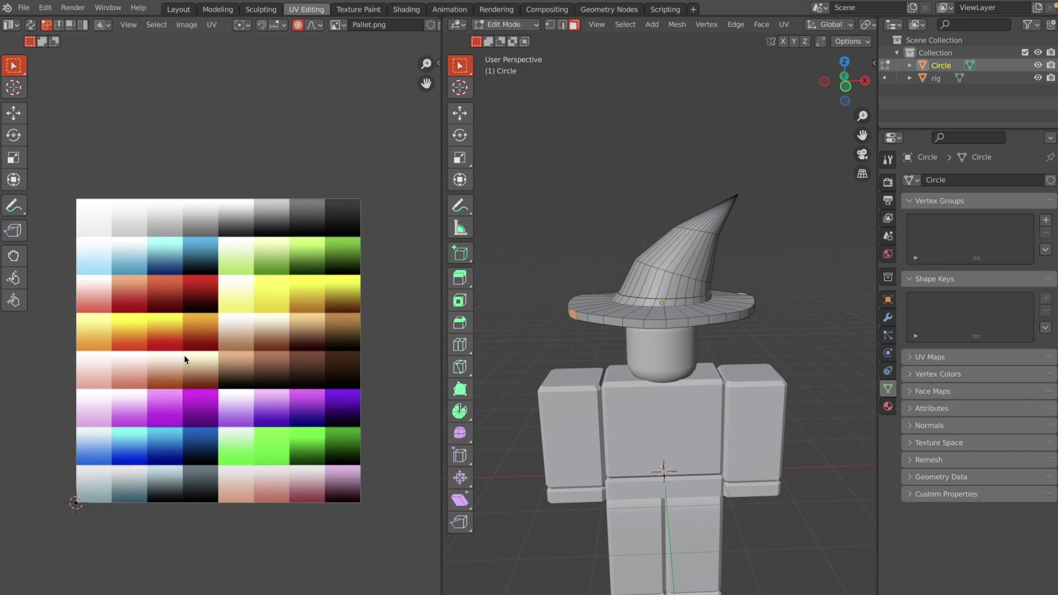
{"action": "middle_click_drag", "start_coordinate": [729, 291], "coordinate": [729, 291]}
{"action": "scroll", "coordinate": [729, 291], "scroll_direction": "up", "scroll_amount": 4}
{"action": "scroll", "coordinate": [729, 291], "scroll_direction": "down", "scroll_amount": 5}
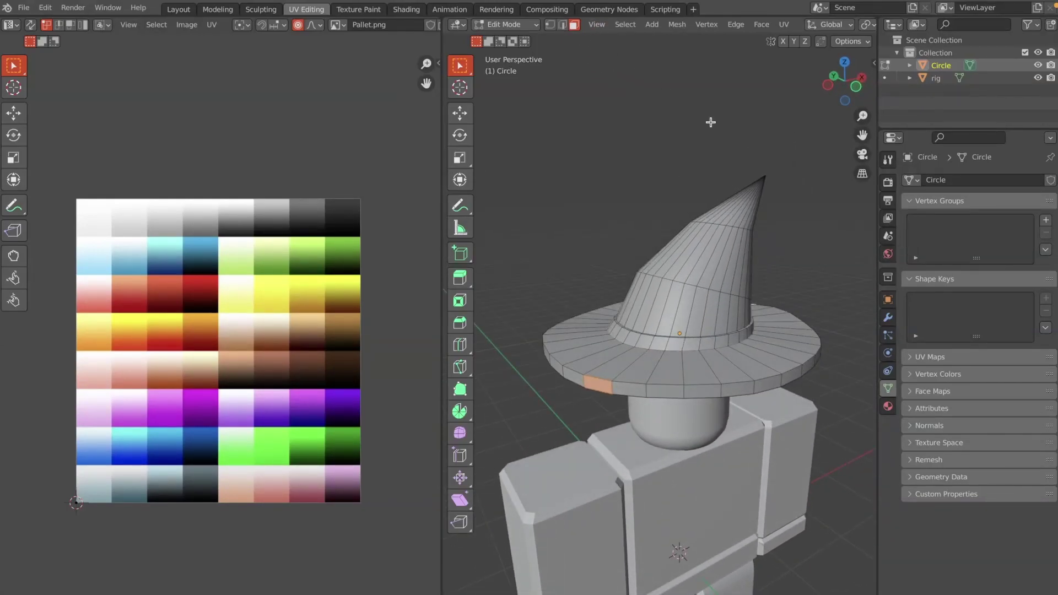
{"action": "scroll", "coordinate": [710, 122], "scroll_direction": "up", "scroll_amount": 8}
{"action": "scroll", "coordinate": [711, 122], "scroll_direction": "down", "scroll_amount": 3}
{"action": "left_click", "coordinate": [602, 280], "text": "alt"}
{"action": "scroll", "coordinate": [602, 280], "scroll_direction": "up", "scroll_amount": 3}
{"action": "left_click", "coordinate": [601, 276], "text": "alt+shift"}
{"action": "key", "text": "ctrl+z"}
{"action": "left_click", "coordinate": [604, 281], "text": "alt+shift"}
{"action": "key", "text": "ctrl+z"}
{"action": "middle_click_drag", "start_coordinate": [616, 287], "coordinate": [621, 323]}
{"action": "scroll", "coordinate": [621, 322], "scroll_direction": "down", "scroll_amount": 6}
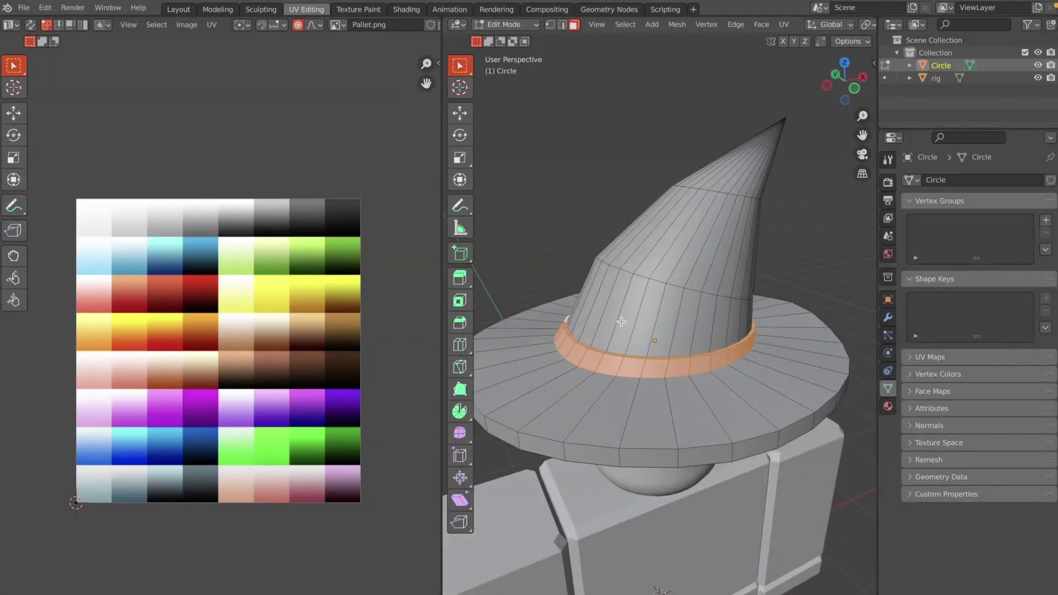
Step: Unwrap the selected band faces and collapse all their UVs to a single point by scaling them to 0
{"action": "key", "text": "u"}
{"action": "left_click", "coordinate": [622, 322]}
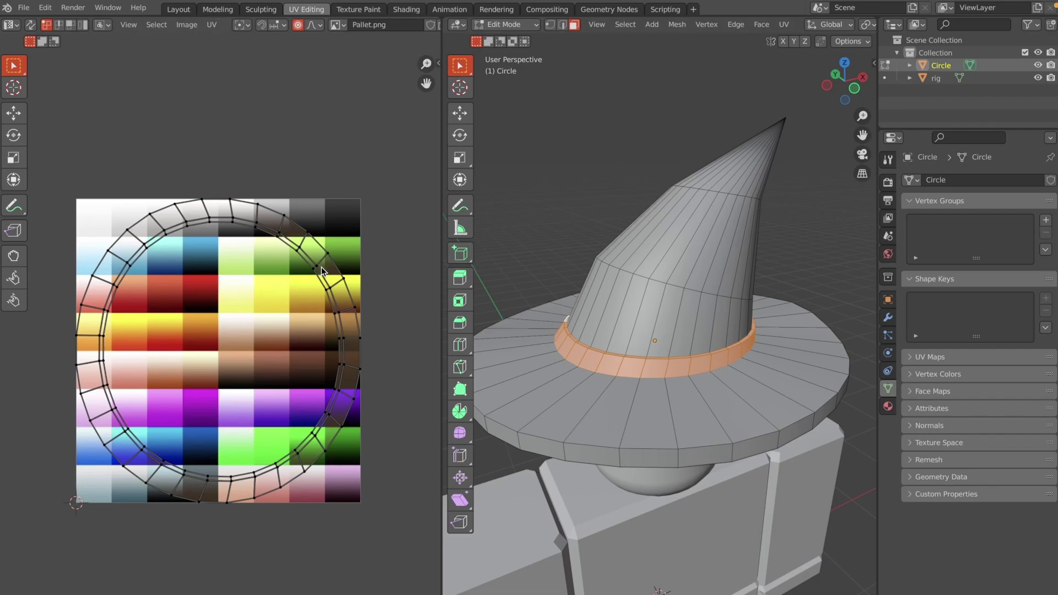
{"action": "key", "text": "a"}
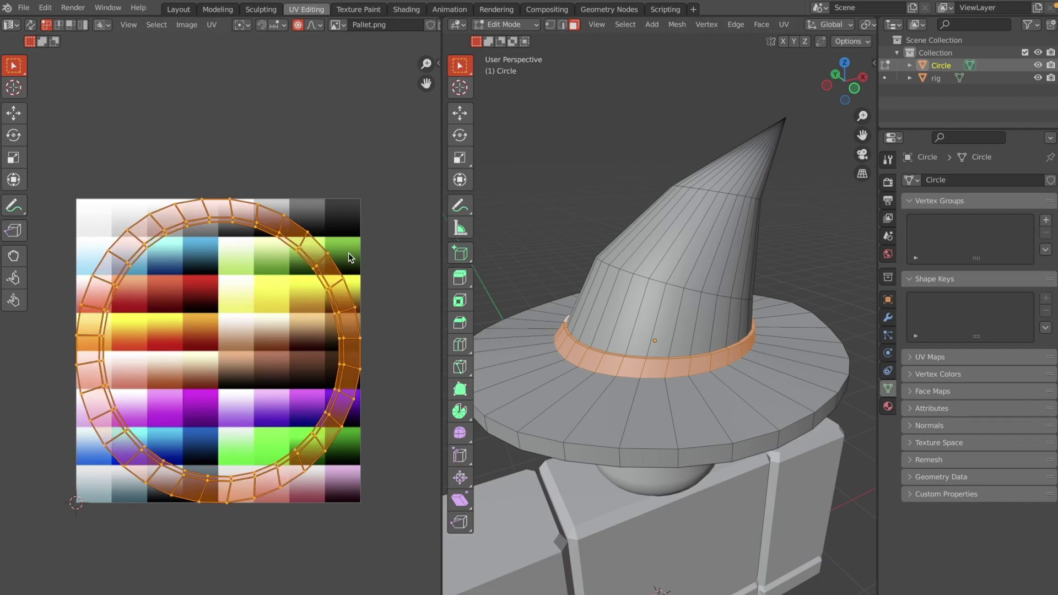
{"action": "key", "text": "s"}
{"action": "key", "text": "0"}
{"action": "key", "text": "Return"}
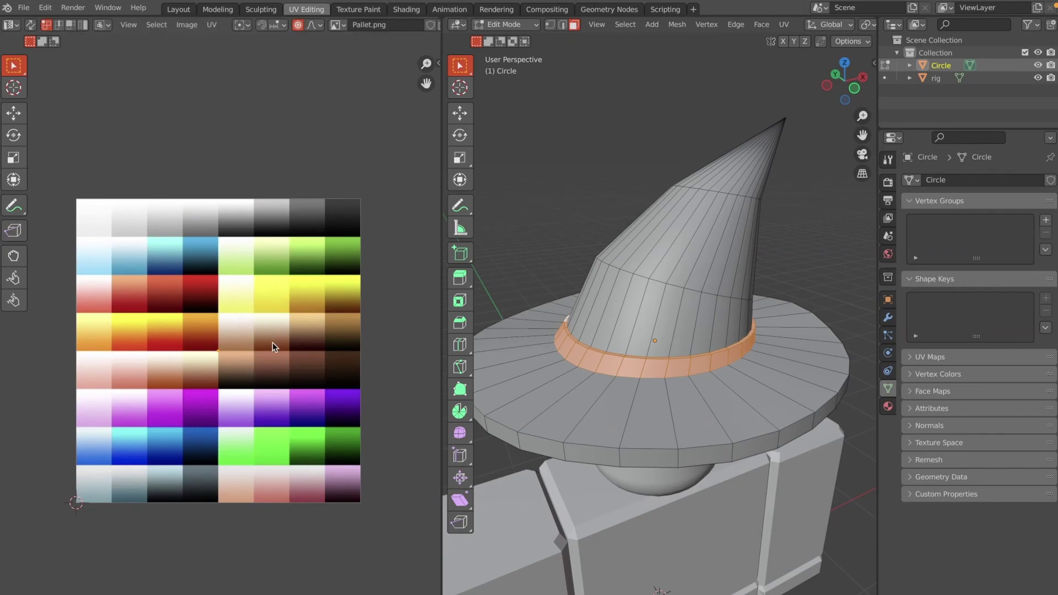
Step: Move the band's UV point onto a blue swatch of the palette and return to object mode to check the hat
{"action": "key", "text": "g"}
{"action": "left_click", "coordinate": [227, 418]}
{"action": "key", "text": "Tab"}
{"action": "scroll", "coordinate": [640, 276], "scroll_direction": "up", "scroll_amount": 2}
{"action": "middle_click_drag", "start_coordinate": [640, 275], "coordinate": [841, 365]}
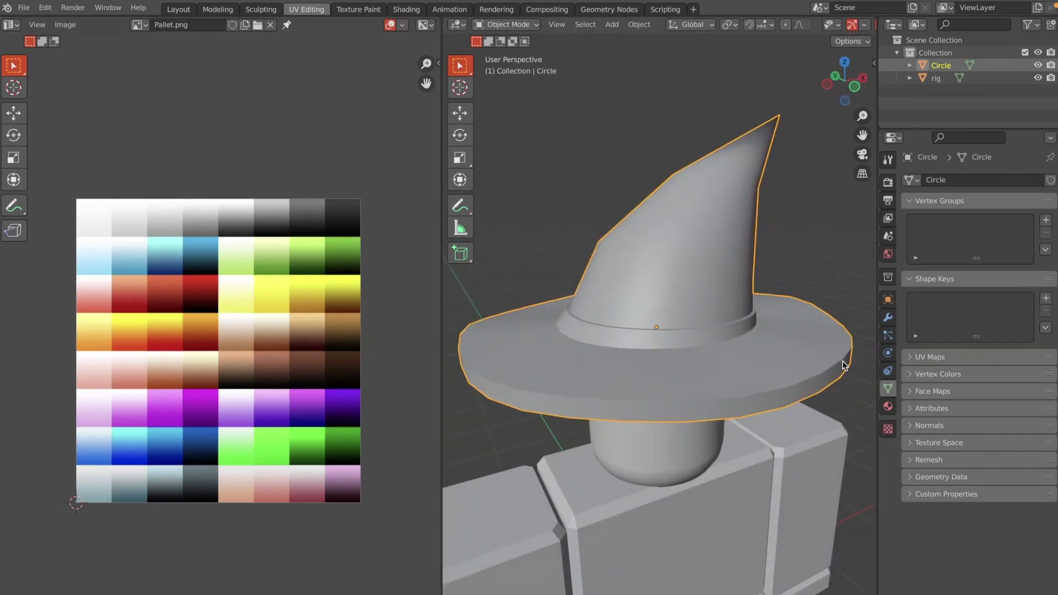
Step: Invert the face selection in edit mode to cover everything except the band, and unwrap those faces
{"action": "key", "text": "Tab"}
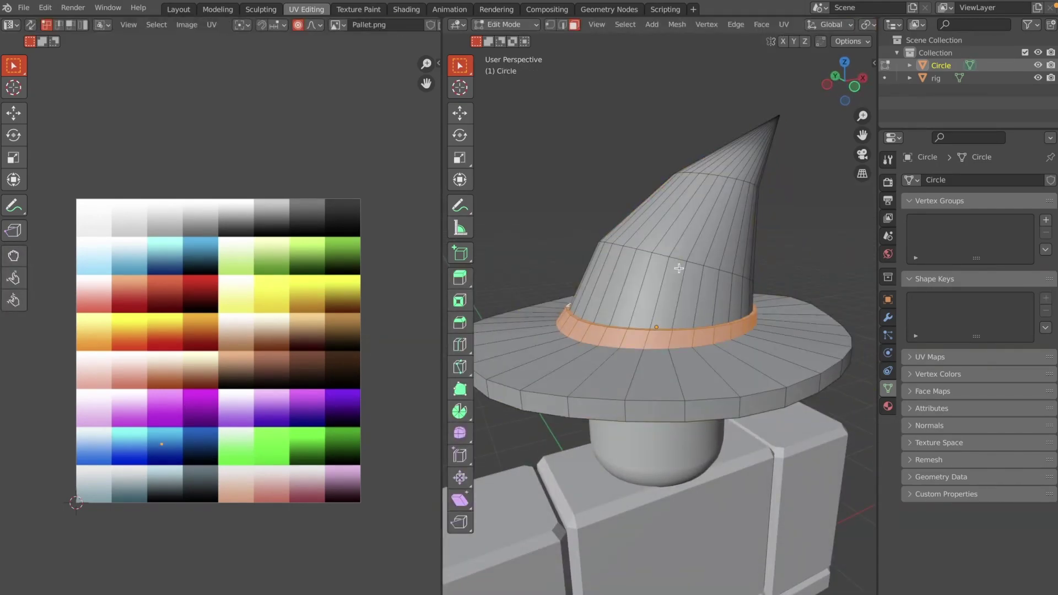
{"action": "key", "text": "ctrl+i"}
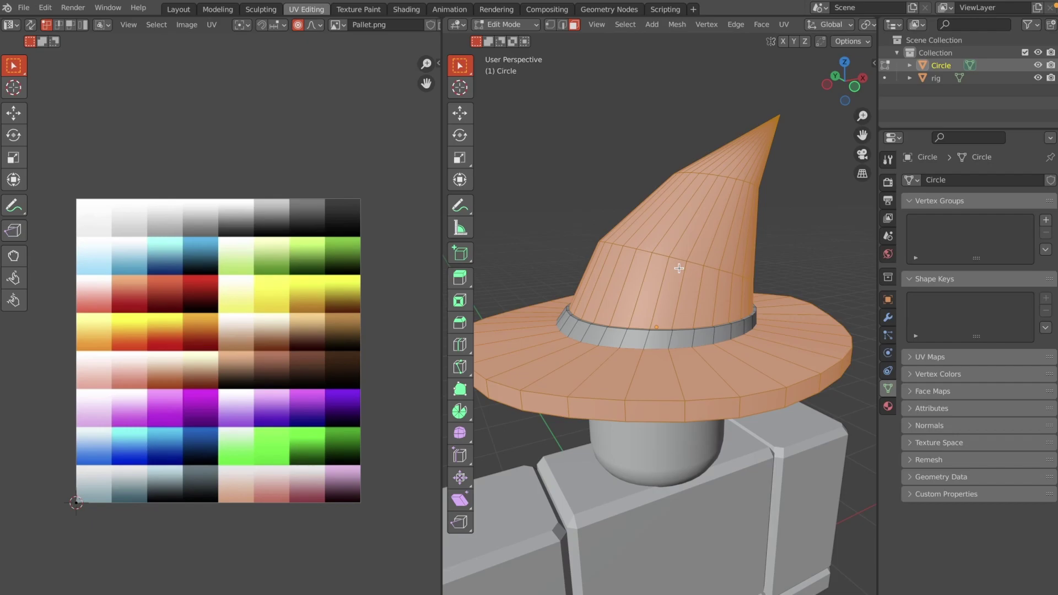
{"action": "key", "text": "u"}
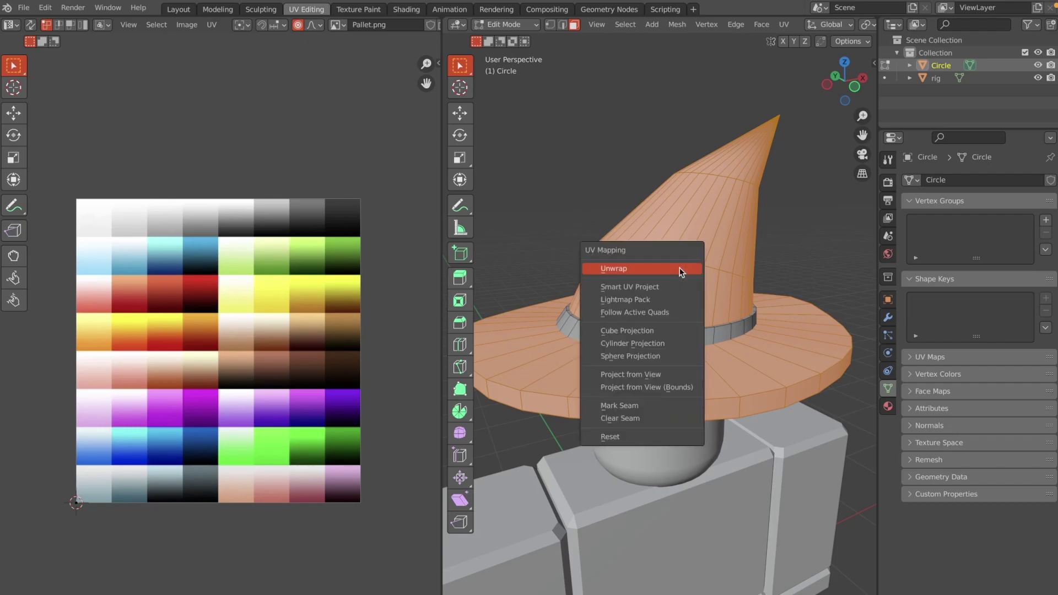
{"action": "left_click", "coordinate": [681, 272]}
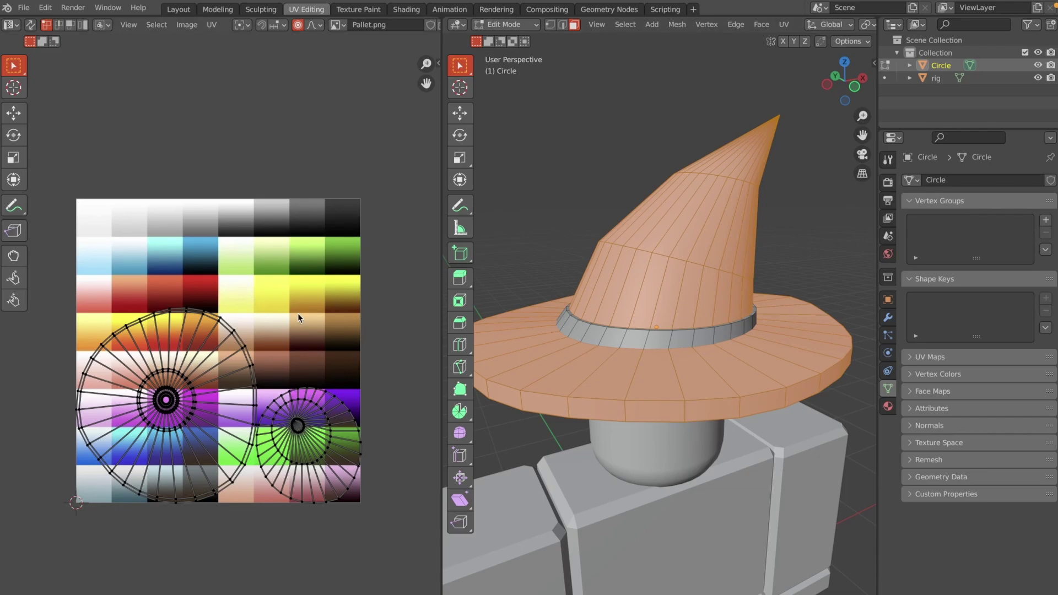
Step: Scale the UVs of the cone and brim to 0, place the point on the white swatch, and turn off proportional editing
{"action": "key", "text": "a"}
{"action": "key", "text": "s"}
{"action": "key", "text": "0"}
{"action": "key", "text": "Return"}
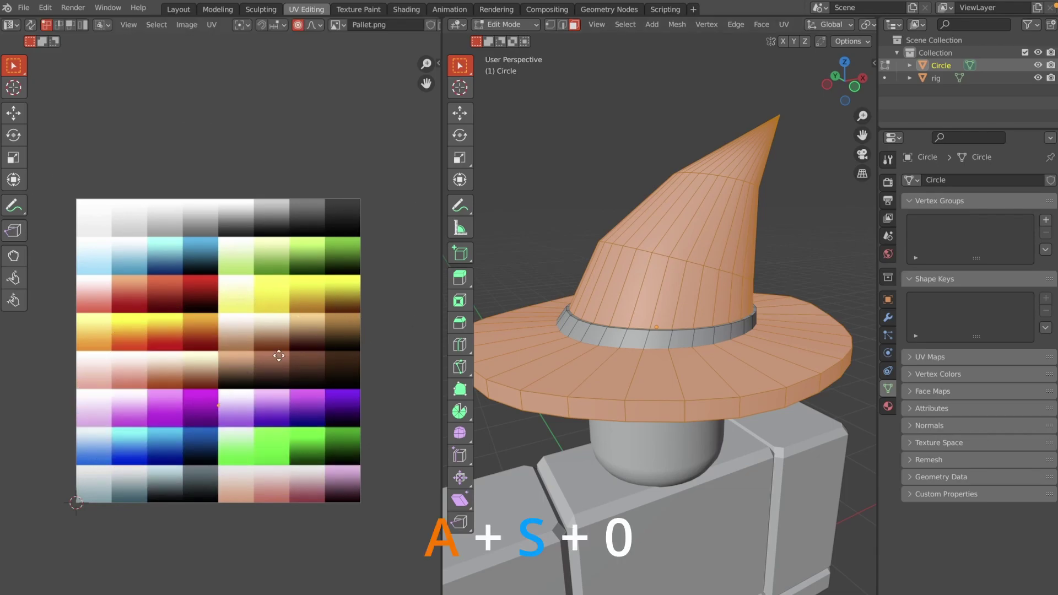
{"action": "left_click", "coordinate": [160, 167]}
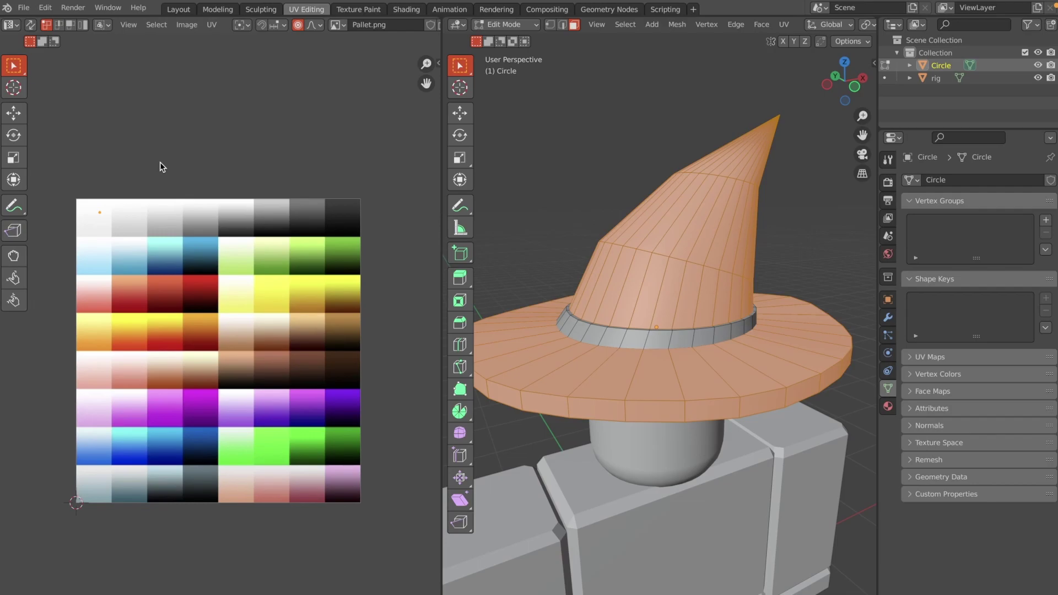
{"action": "key", "text": "o"}
Step: Create a new material for the hat with the Pallet.png image texture as its base color
{"action": "left_click", "coordinate": [887, 406]}
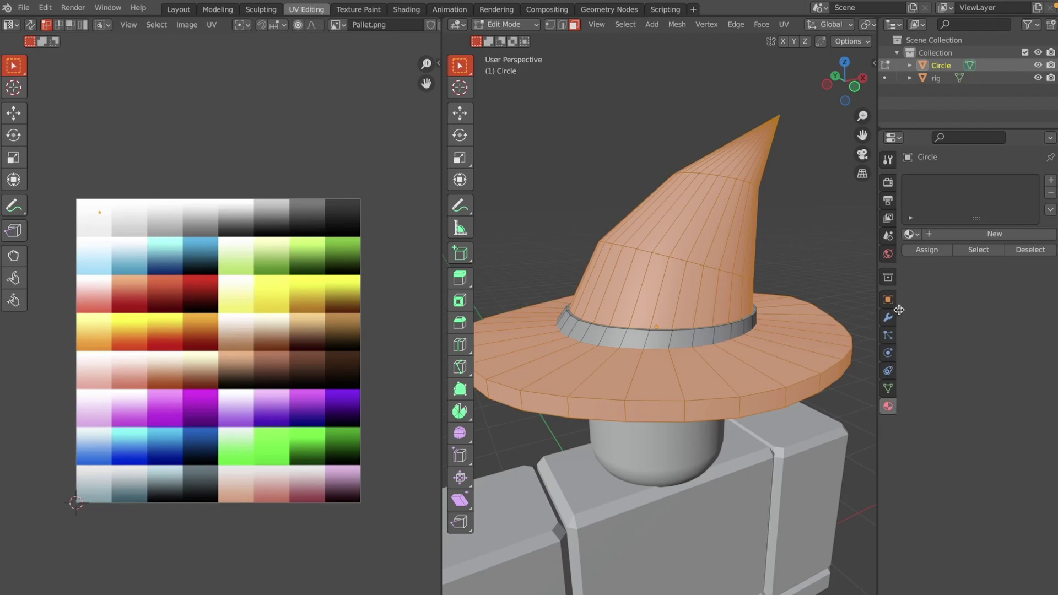
{"action": "left_click", "coordinate": [995, 233]}
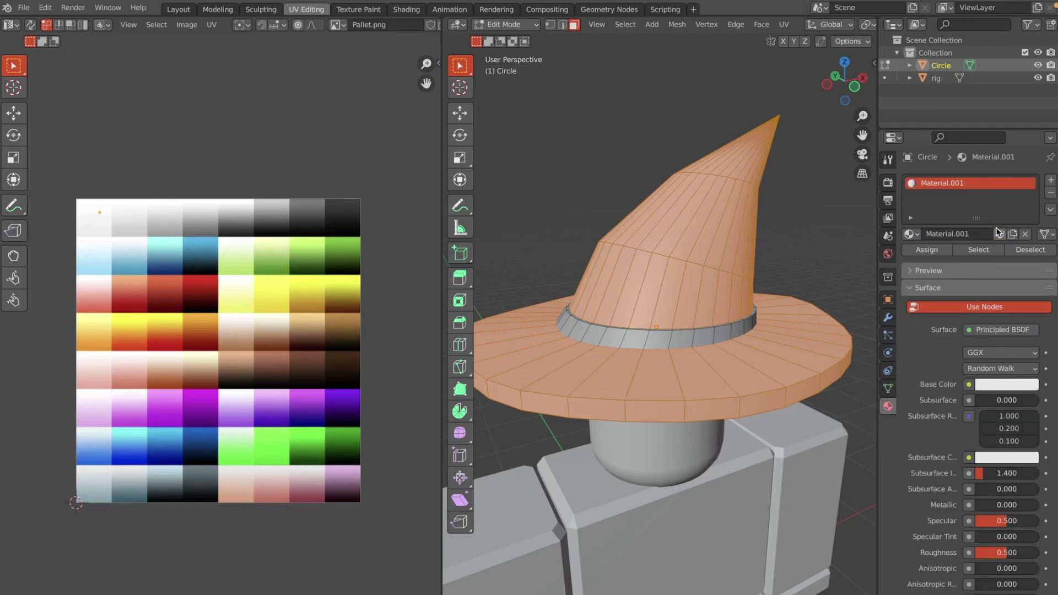
{"action": "left_click", "coordinate": [968, 384]}
{"action": "left_click", "coordinate": [743, 468]}
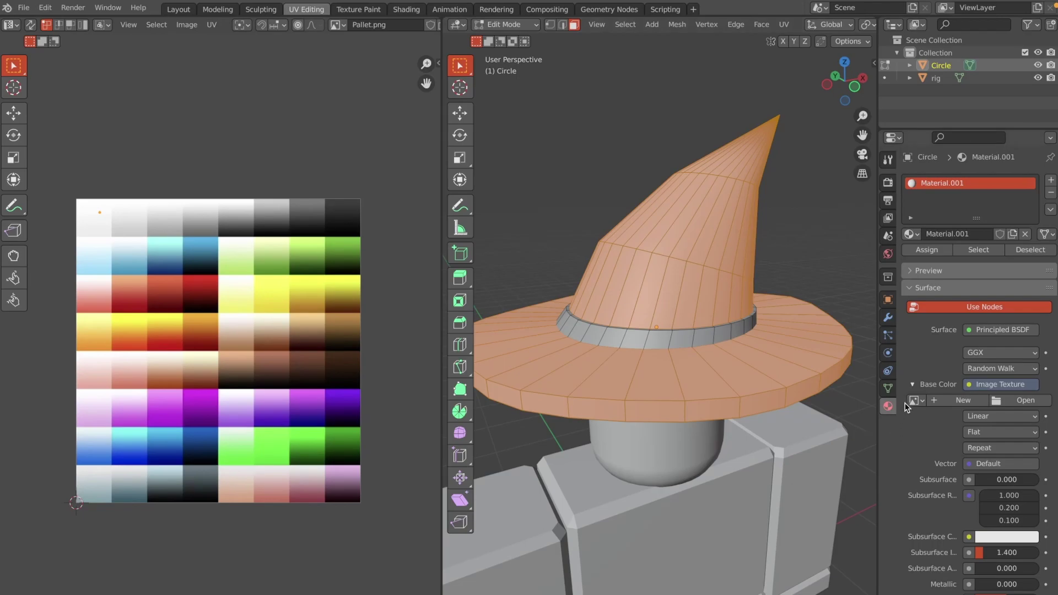
{"action": "left_click", "coordinate": [915, 401]}
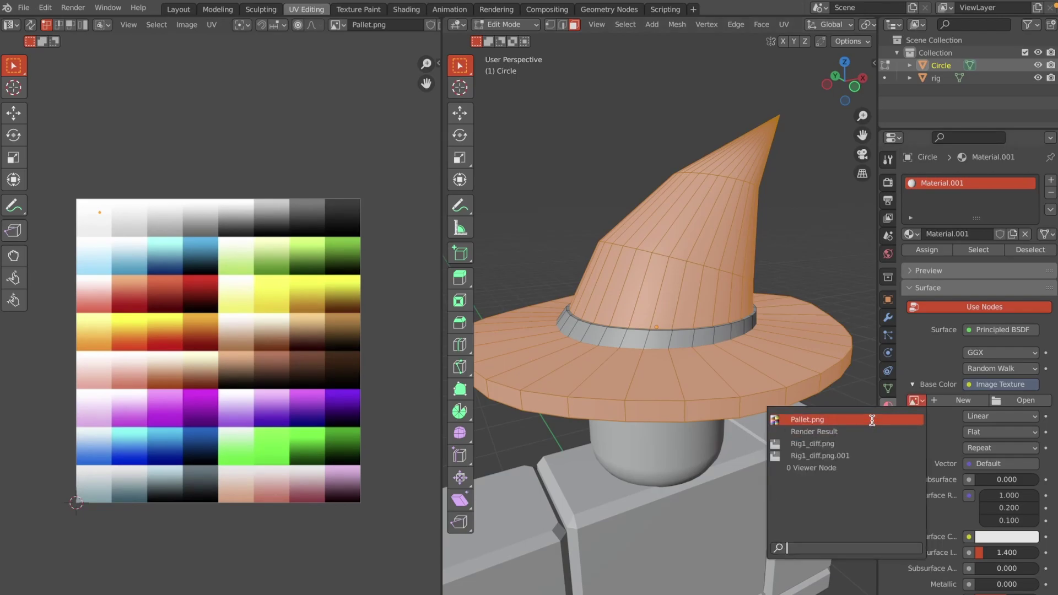
{"action": "left_click", "coordinate": [833, 420]}
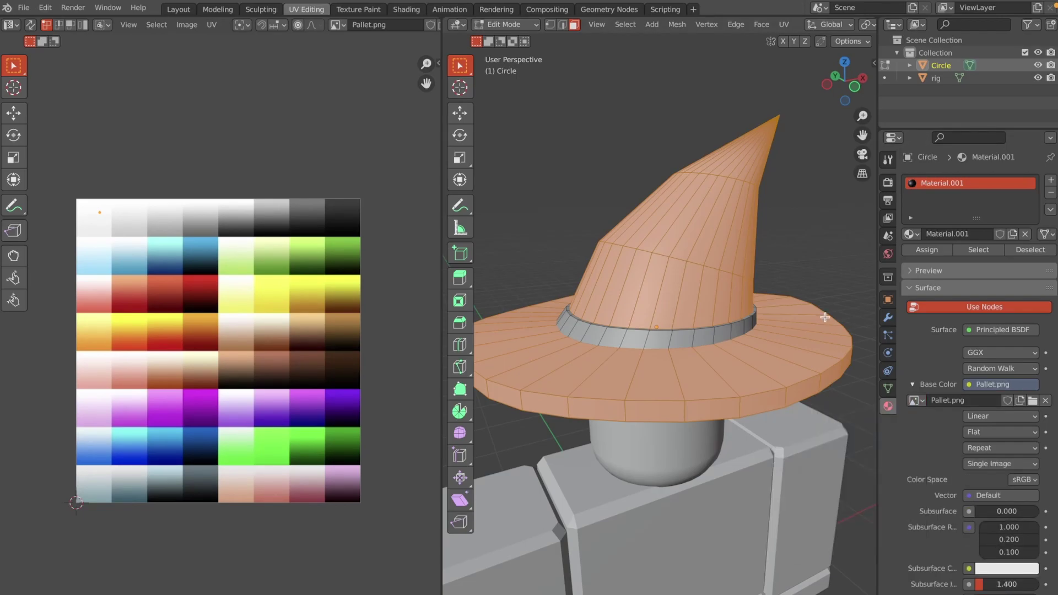
Step: Return to object mode and switch the viewport to Material Preview to show the palette colors on the hat
{"action": "key", "text": "Tab"}
{"action": "scroll", "coordinate": [838, 336], "scroll_direction": "left", "scroll_amount": 5}
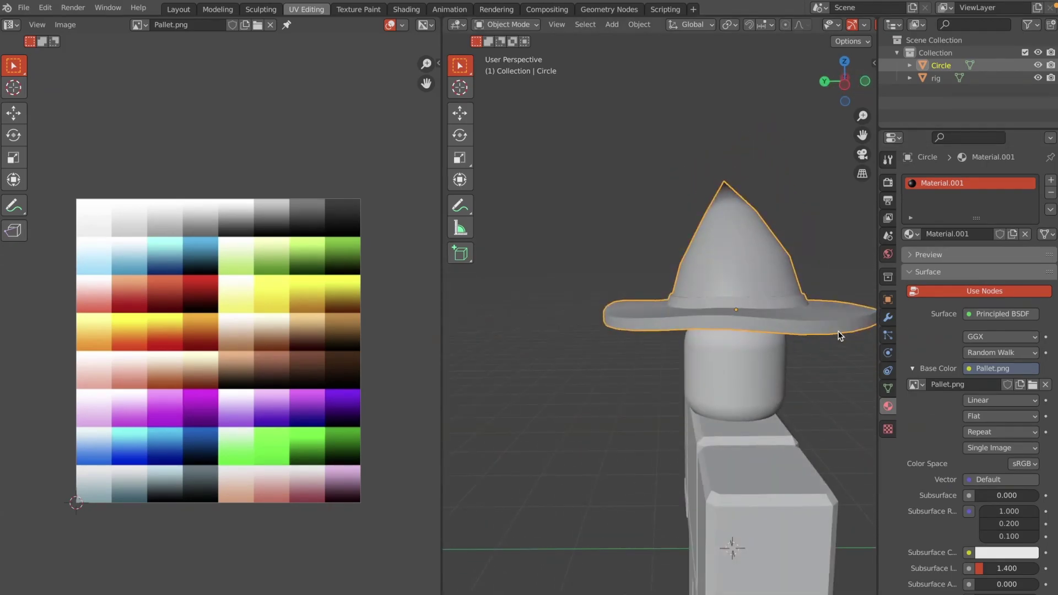
{"action": "scroll", "coordinate": [737, 292], "scroll_direction": "right", "scroll_amount": 4}
{"action": "scroll", "coordinate": [851, 25], "scroll_direction": "down", "scroll_amount": 5}
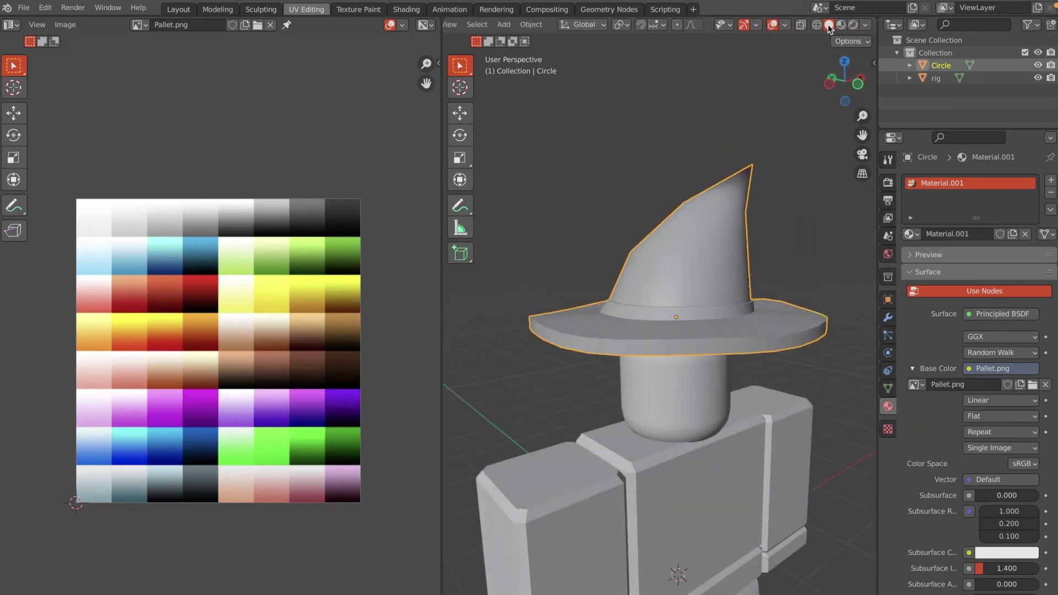
{"action": "left_click", "coordinate": [840, 25]}
{"action": "scroll", "coordinate": [715, 158], "scroll_direction": "left", "scroll_amount": 5}
{"action": "scroll", "coordinate": [715, 158], "scroll_direction": "down", "scroll_amount": 6}
{"action": "scroll", "coordinate": [715, 158], "scroll_direction": "up", "scroll_amount": 3}
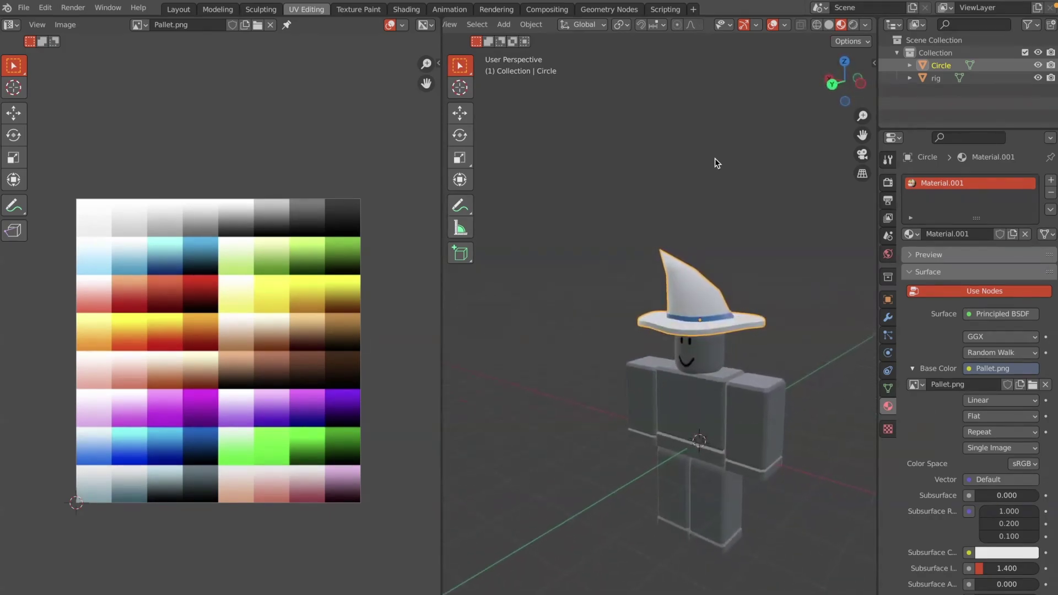
{"action": "key", "text": "Tab"}
{"action": "key", "text": "KP_Decimal"}
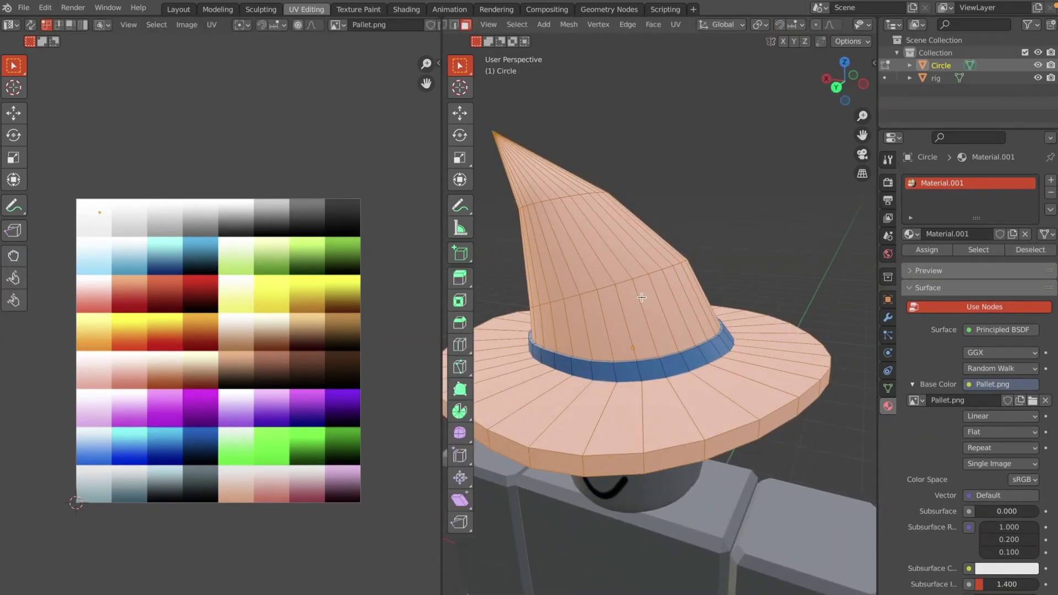
{"action": "middle_click_drag", "start_coordinate": [635, 290], "coordinate": [646, 305]}
{"action": "left_click", "coordinate": [760, 291], "text": "alt"}
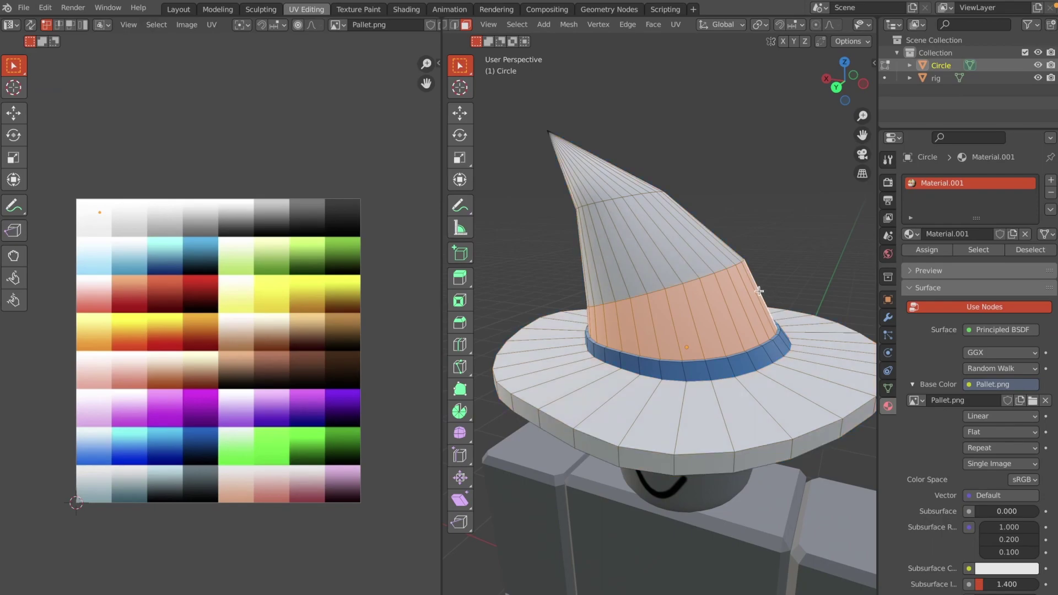
{"action": "left_click", "coordinate": [709, 223], "text": "alt+shift"}
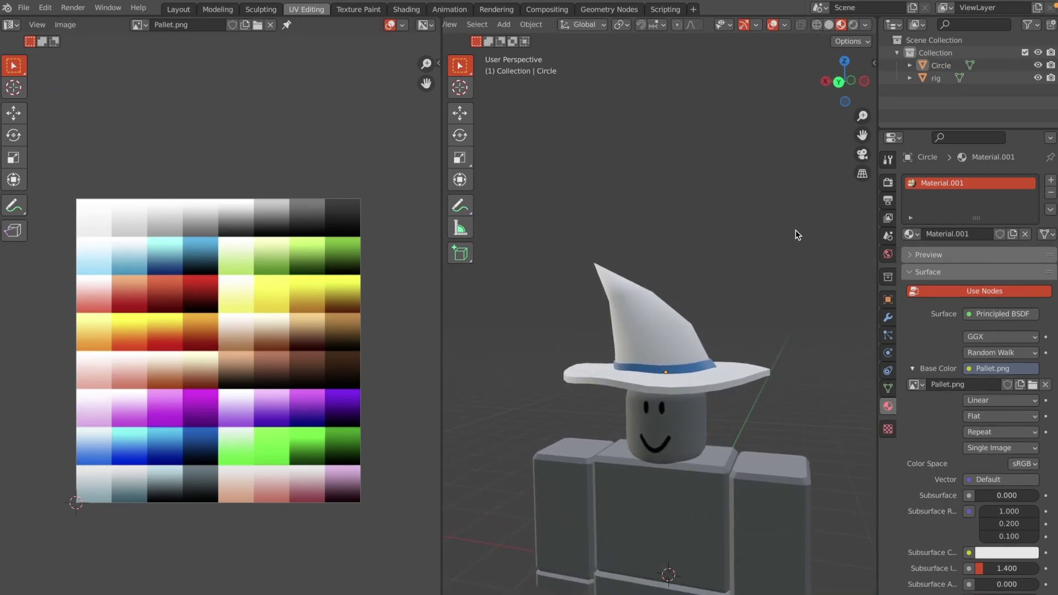
Step: Try to scale the cone's two lower face loops horizontally with the global Z axis locked, and cancel the scaling
{"action": "key", "text": "Tab"}
{"action": "scroll", "coordinate": [562, 232], "scroll_direction": "up", "scroll_amount": 3}
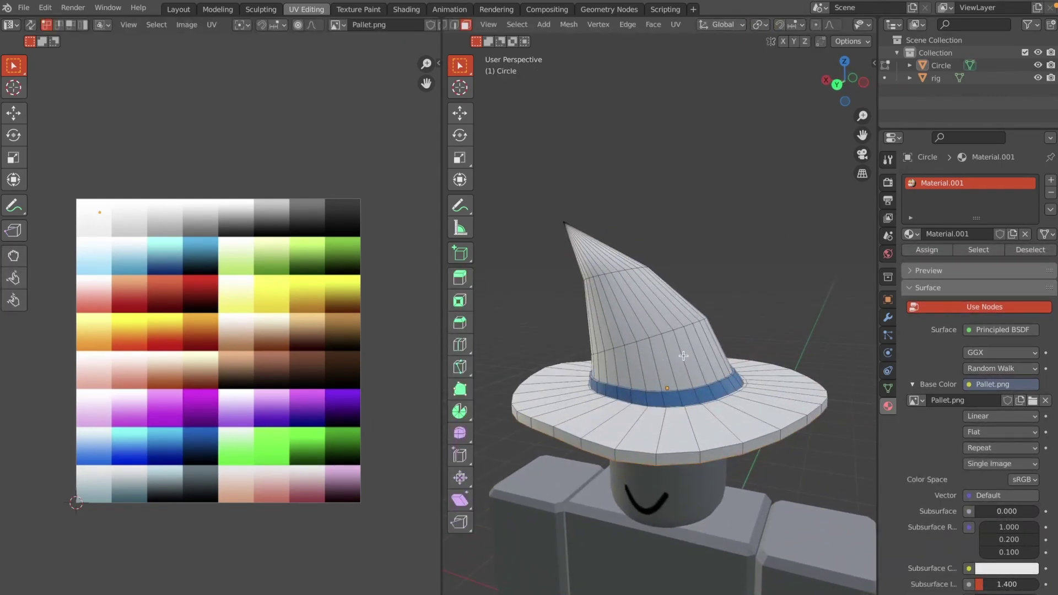
{"action": "left_click", "coordinate": [713, 335], "text": "alt"}
{"action": "left_click", "coordinate": [692, 292], "text": "alt+shift"}
{"action": "scroll", "coordinate": [734, 335], "scroll_direction": "up", "scroll_amount": 2}
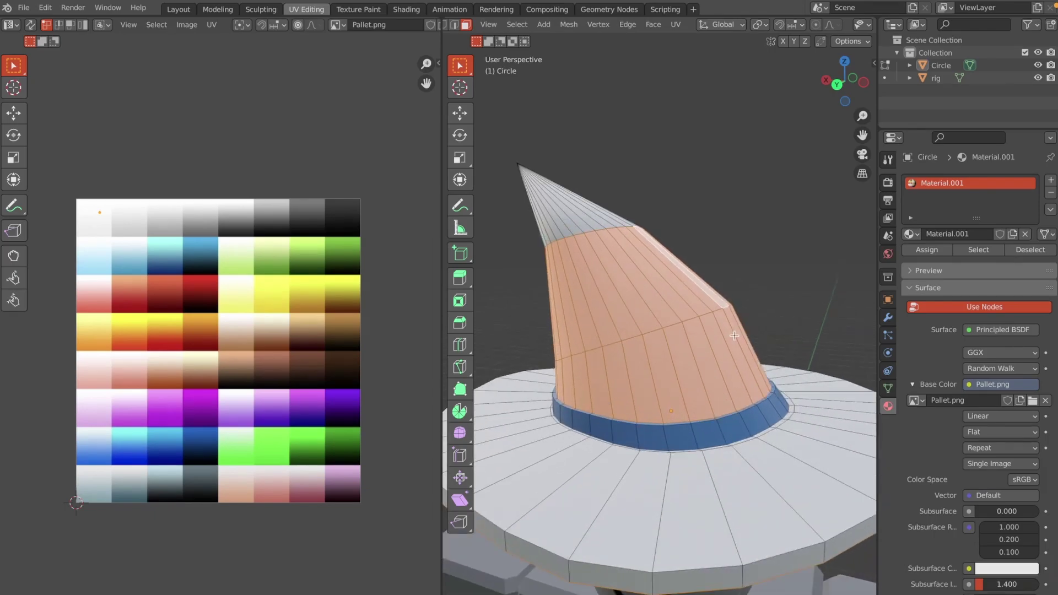
{"action": "left_click", "coordinate": [773, 381], "text": "alt+shift"}
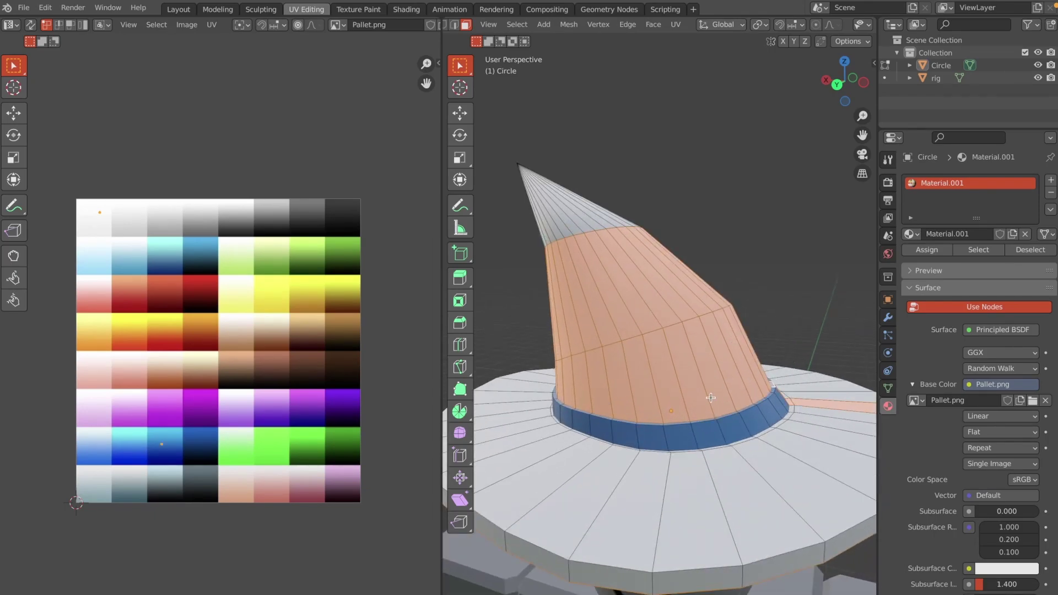
{"action": "key", "text": "s"}
{"action": "key", "text": "z"}
{"action": "key", "text": "shift+z"}
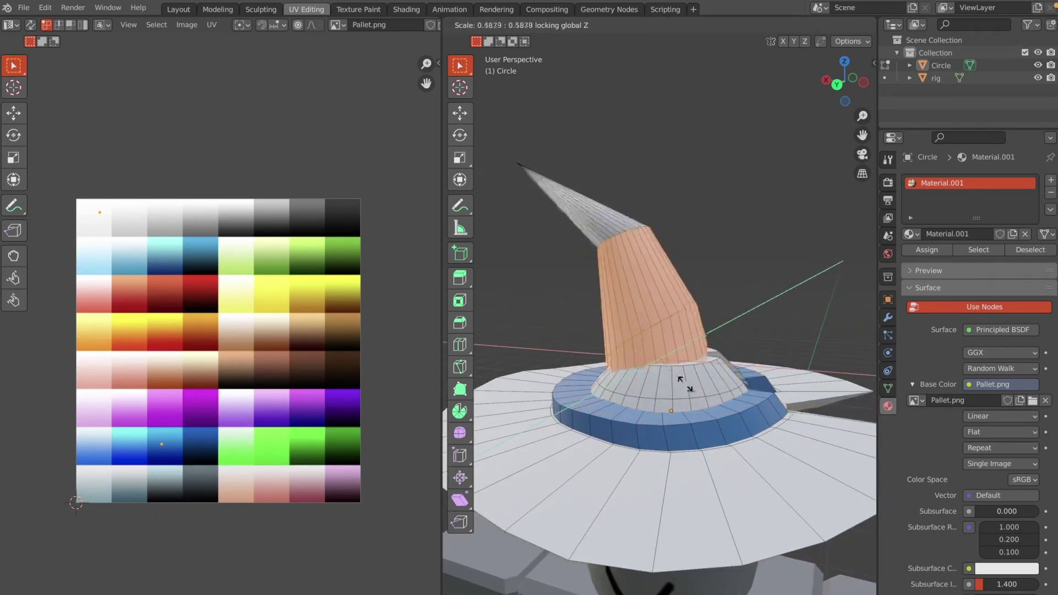
{"action": "right_click", "coordinate": [644, 376]}
Step: Inspect the colored hat on the avatar from the front in object mode
{"action": "scroll", "coordinate": [645, 375], "scroll_direction": "down", "scroll_amount": 3}
{"action": "middle_click_drag", "start_coordinate": [645, 375], "coordinate": [724, 306]}
{"action": "key", "text": "Tab"}
{"action": "left_click", "coordinate": [724, 307]}
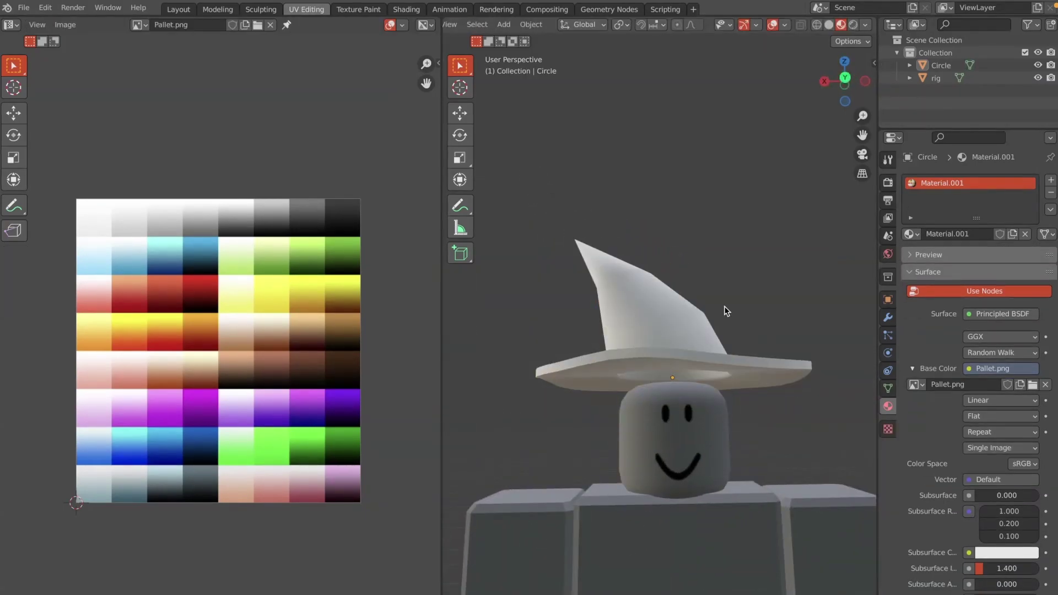
{"action": "key", "text": "Tab"}
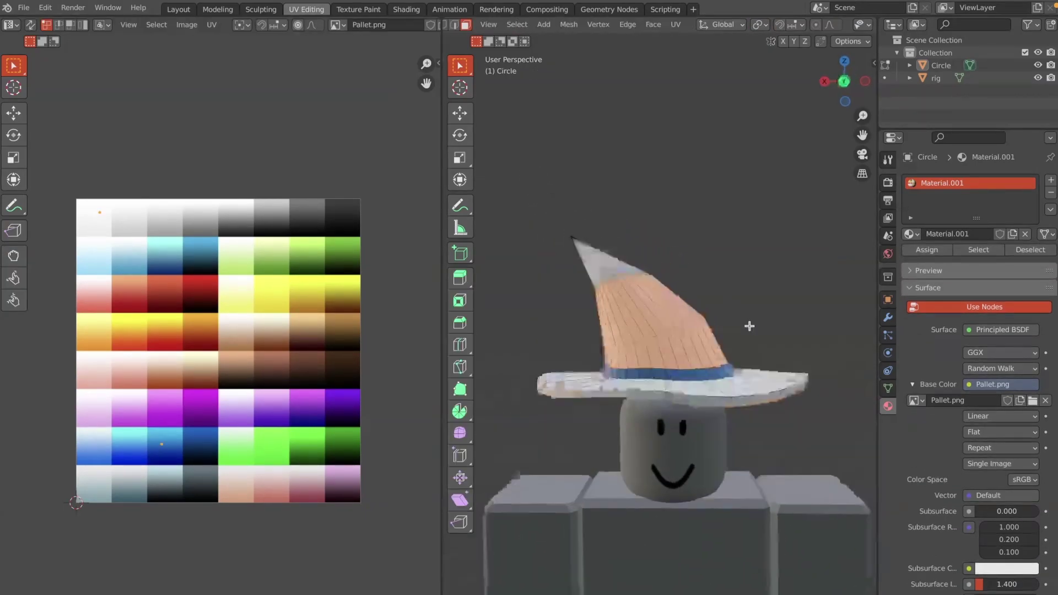
{"action": "key", "text": "Tab"}
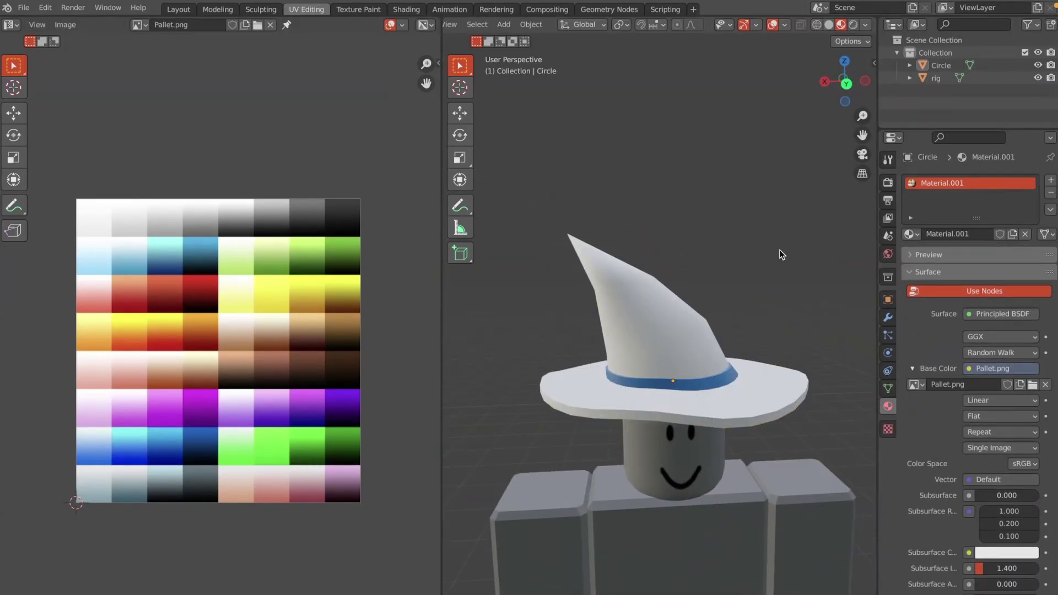
Step: Export only the selected hat as a Wavefront OBJ file named WitchHat.obj to the Desktop folder
{"action": "left_click", "coordinate": [654, 319]}
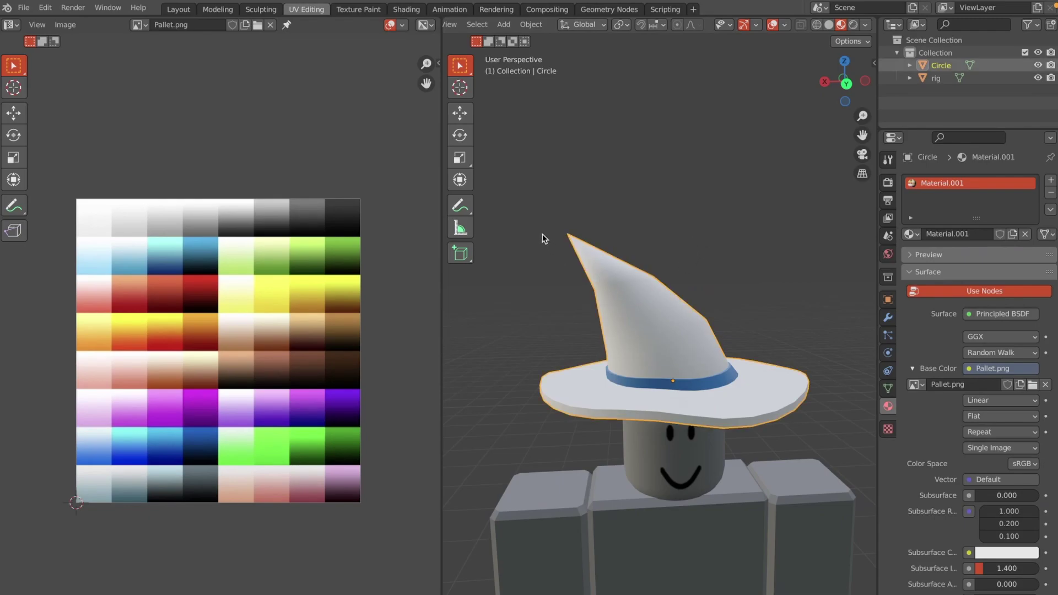
{"action": "left_click", "coordinate": [24, 12]}
{"action": "mouse_move", "coordinate": [44, 192]}
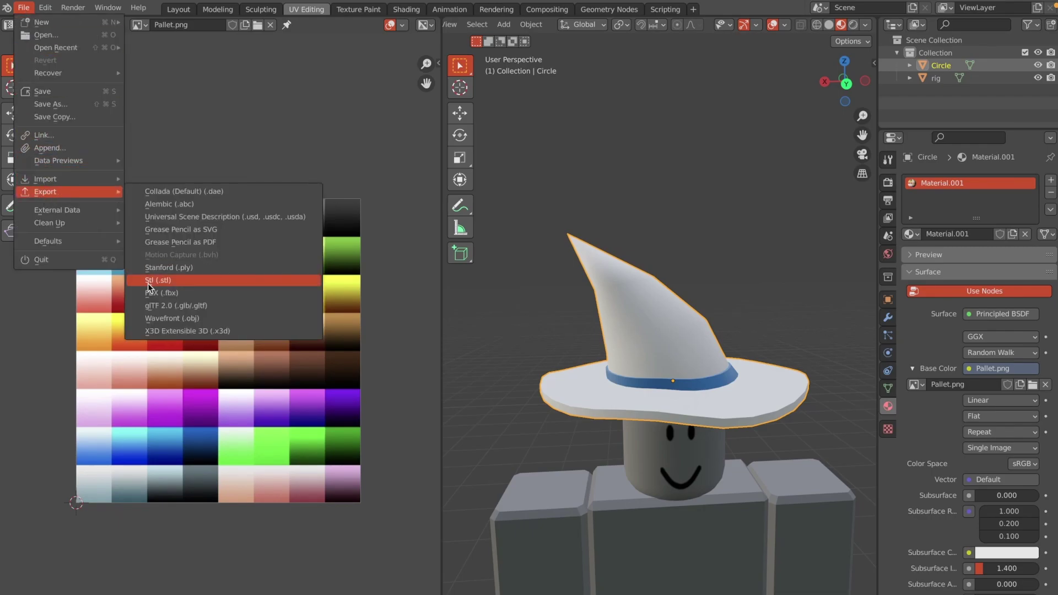
{"action": "left_click", "coordinate": [187, 317]}
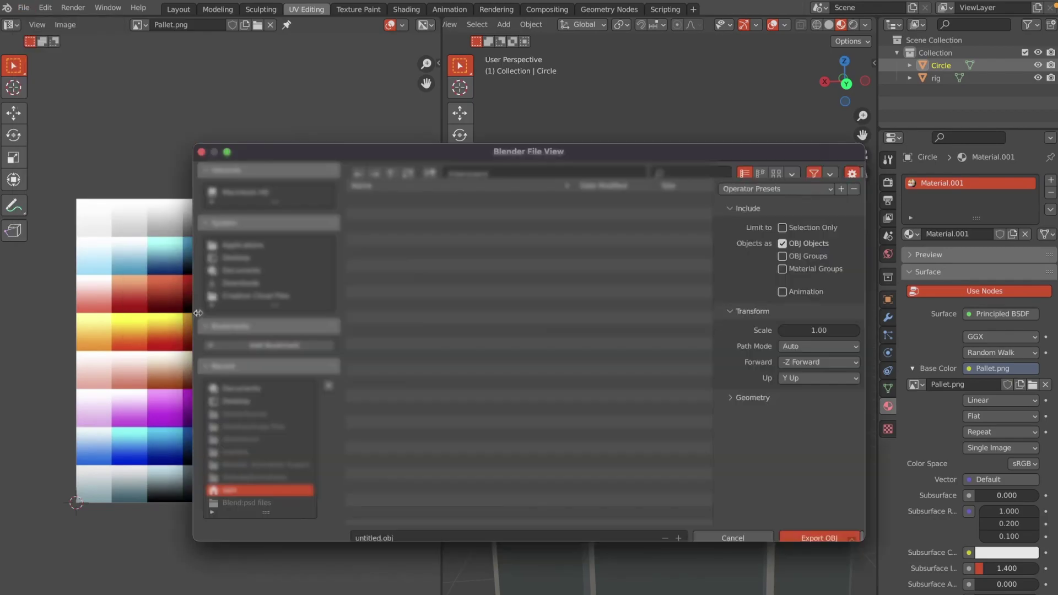
{"action": "left_click", "coordinate": [233, 258]}
{"action": "left_click", "coordinate": [421, 528]}
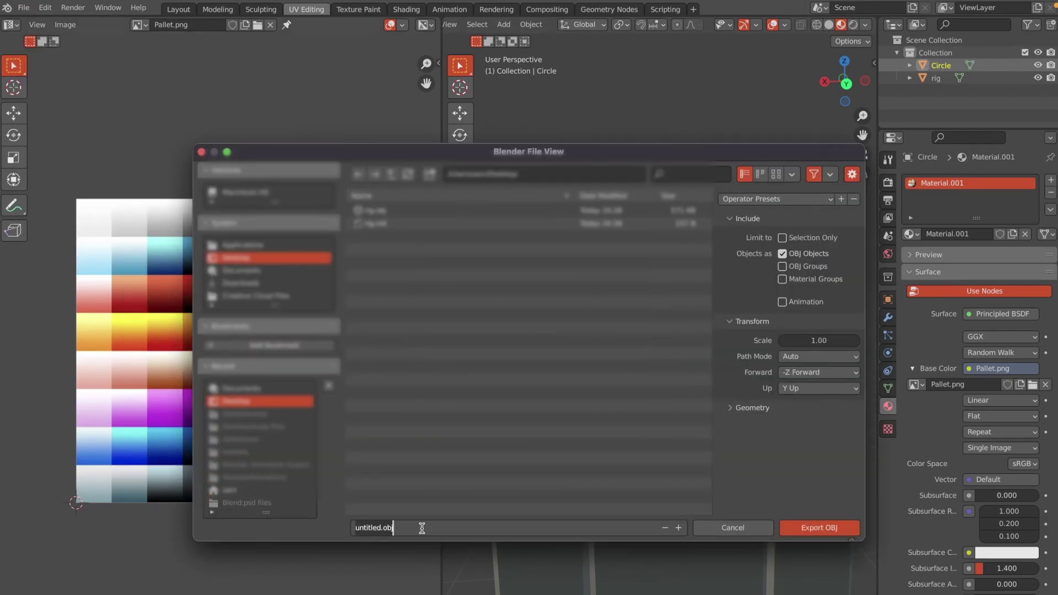
{"action": "left_click_drag", "start_coordinate": [380, 531], "coordinate": [281, 518]}
{"action": "key", "text": "BackSpace"}
{"action": "left_click", "coordinate": [787, 239]}
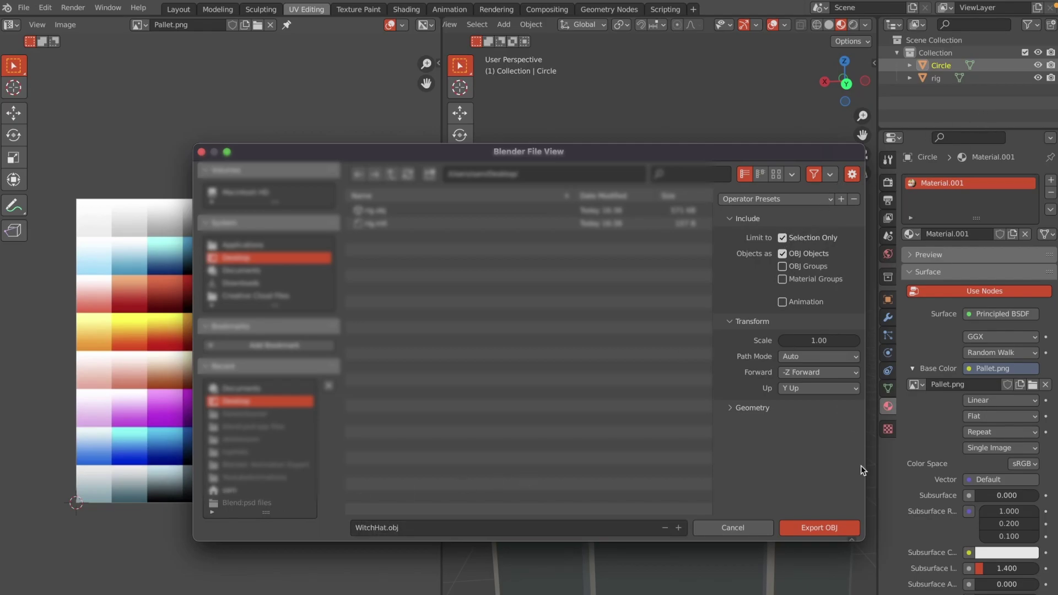
{"action": "left_click", "coordinate": [805, 528]}
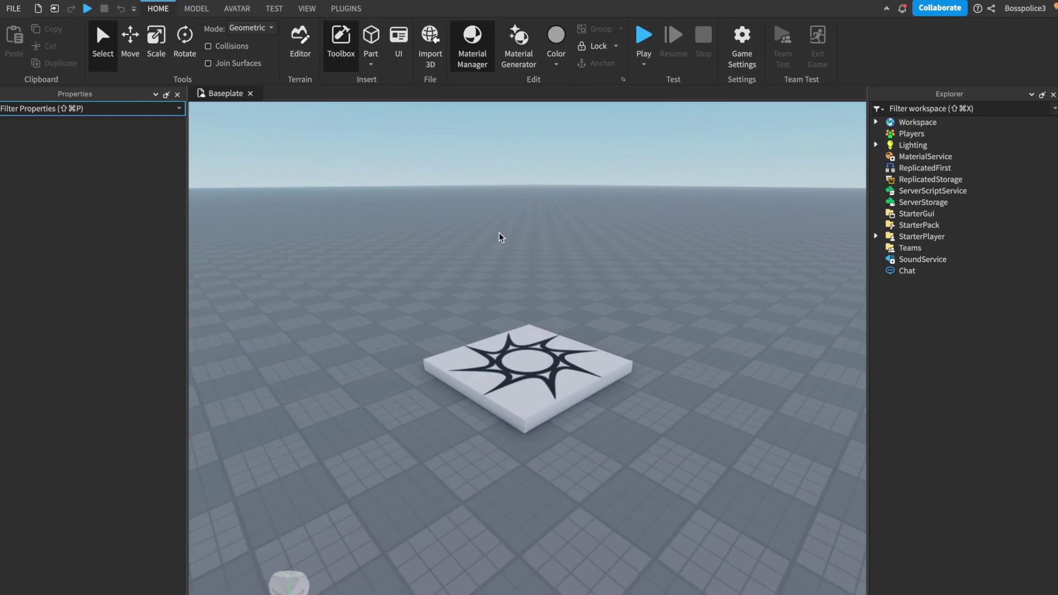
Step: Switch to Roblox Studio and insert a MeshPart on the baseplate near the spawn location
{"action": "scroll", "coordinate": [500, 233], "scroll_direction": "down", "scroll_amount": 4}
{"action": "right_click_drag", "start_coordinate": [605, 252], "coordinate": [605, 252]}
{"action": "key", "text": "super+i"}
{"action": "type", "text": "mesh"}
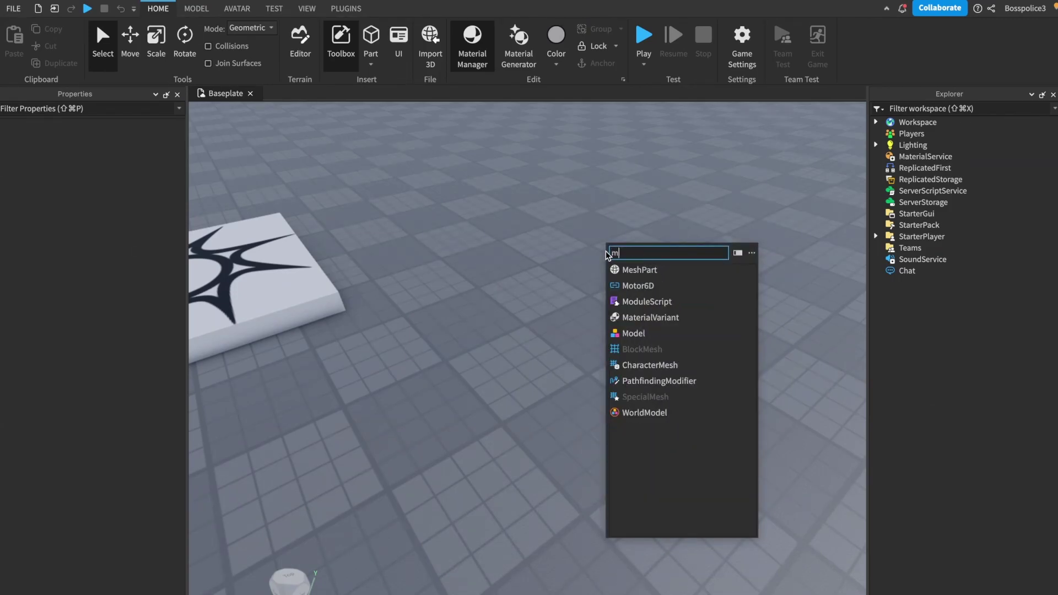
{"action": "key", "text": "Return"}
{"action": "left_click", "coordinate": [514, 336]}
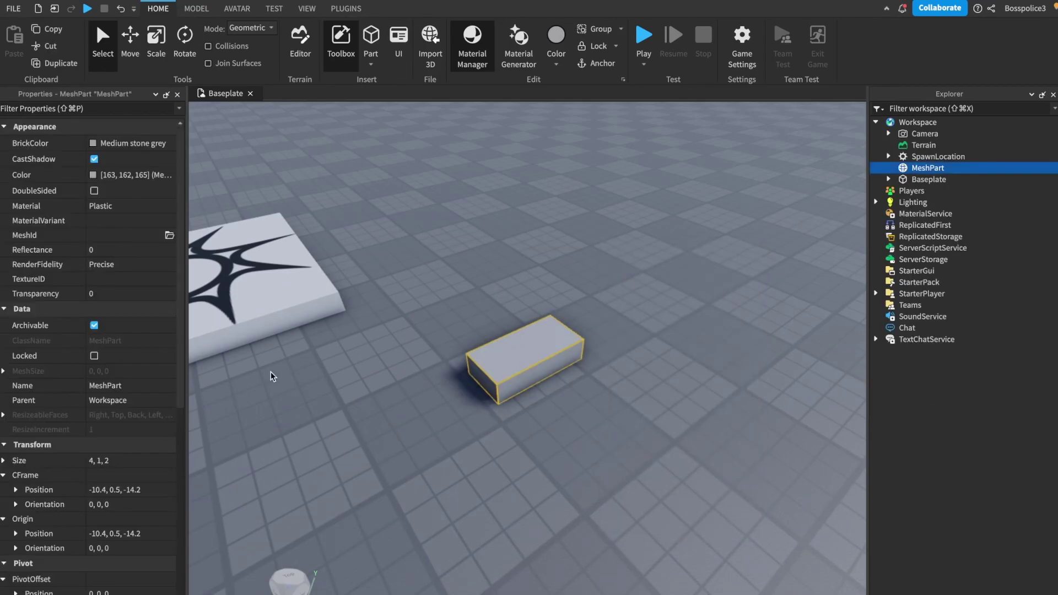
Step: Load WitchHat.obj from the Desktop as the MeshPart's mesh, including its palette texture
{"action": "left_click", "coordinate": [307, 9]}
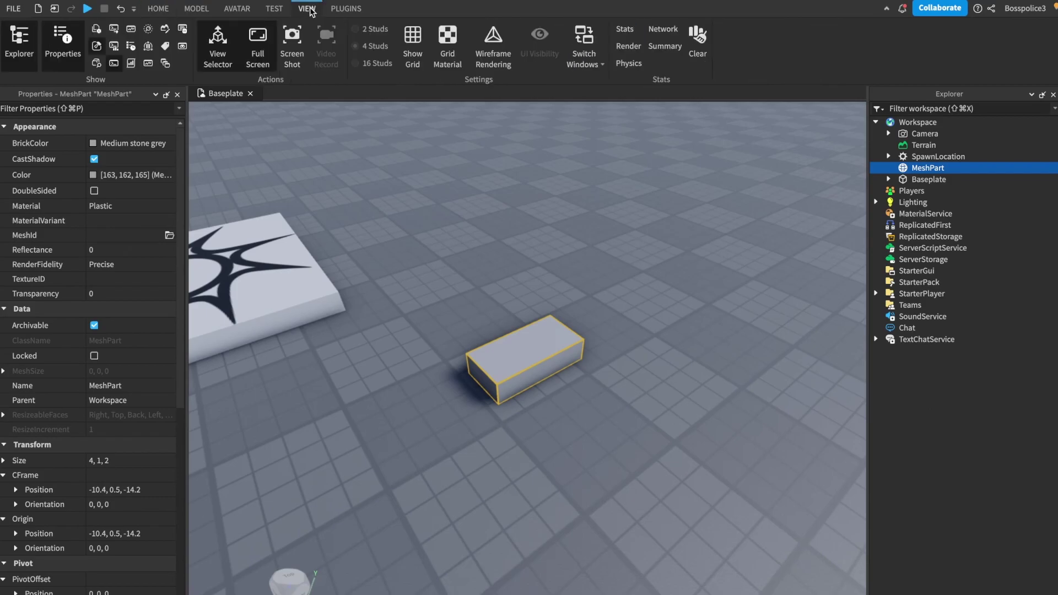
{"action": "left_click", "coordinate": [63, 44]}
{"action": "left_click", "coordinate": [63, 44]}
{"action": "left_click", "coordinate": [170, 236]}
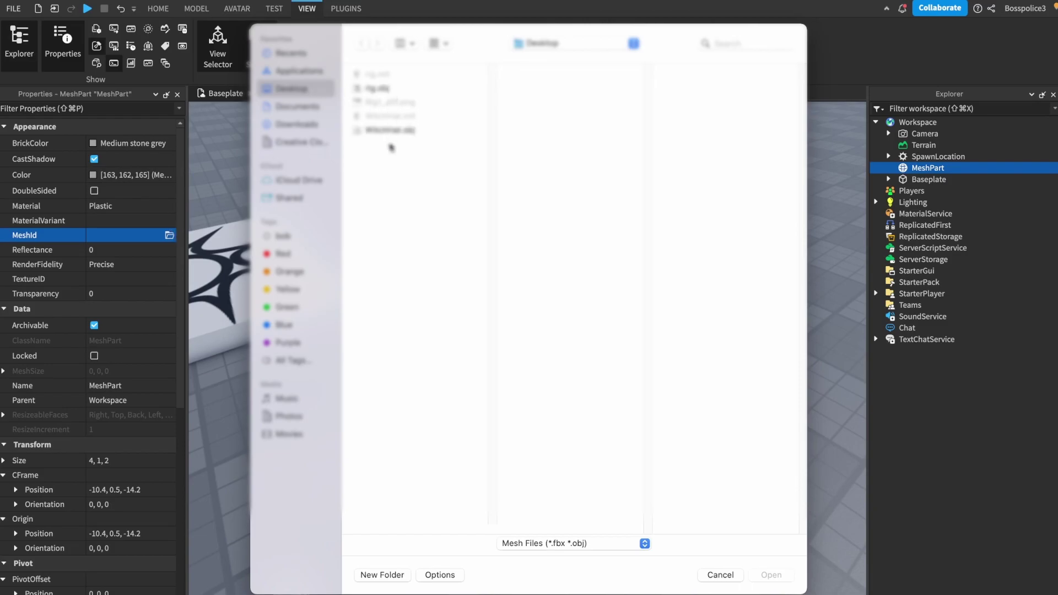
{"action": "left_click", "coordinate": [392, 135]}
{"action": "left_click", "coordinate": [771, 576]}
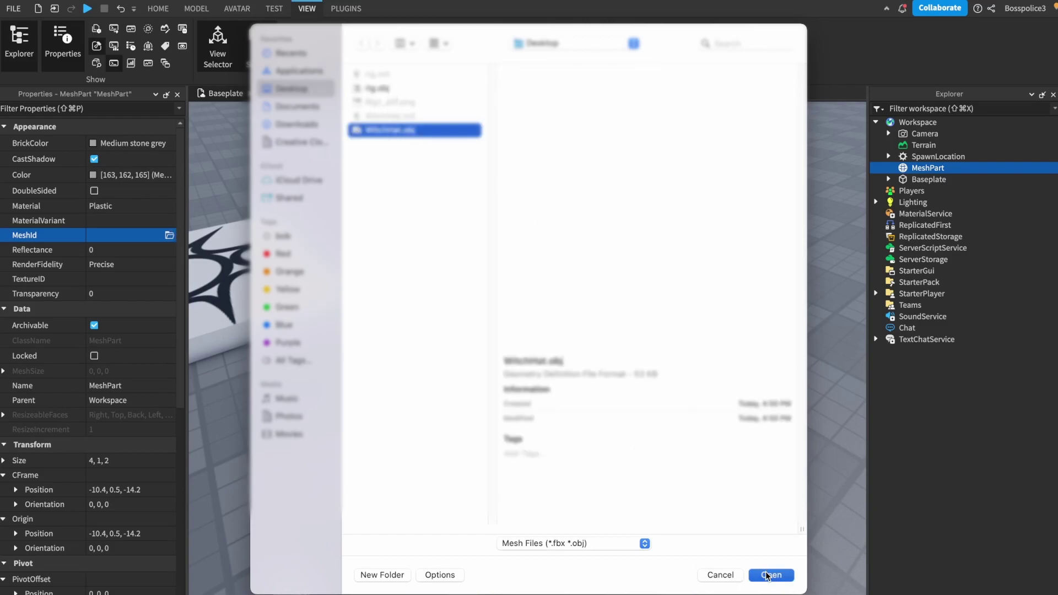
{"action": "left_click", "coordinate": [533, 356]}
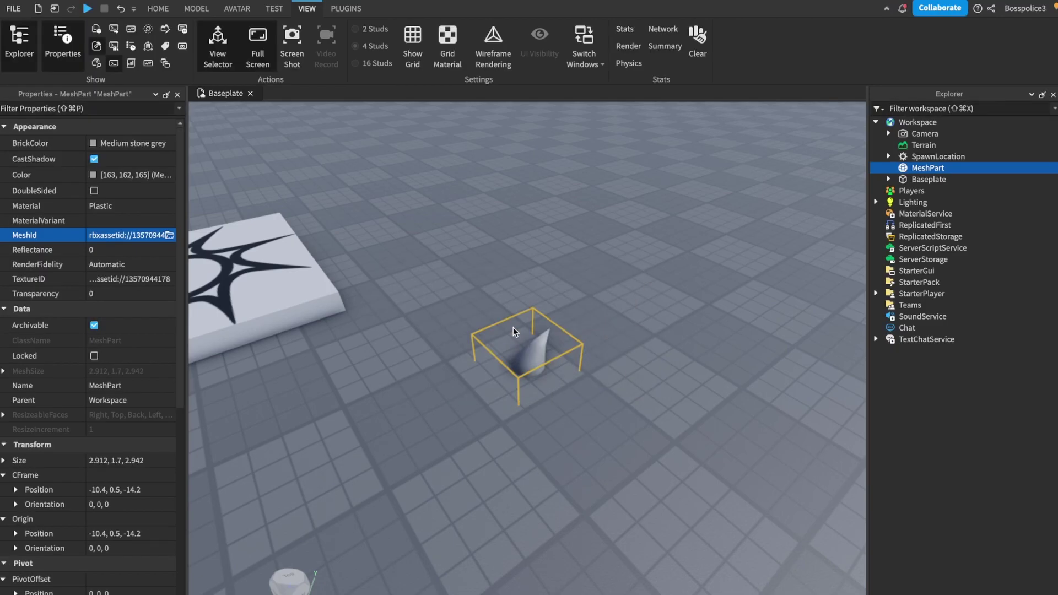
{"action": "key", "text": "f"}
{"action": "right_click_drag", "start_coordinate": [527, 332], "coordinate": [528, 334]}
{"action": "scroll", "coordinate": [527, 334], "scroll_direction": "down", "scroll_amount": 3}
{"action": "left_click", "coordinate": [625, 246]}
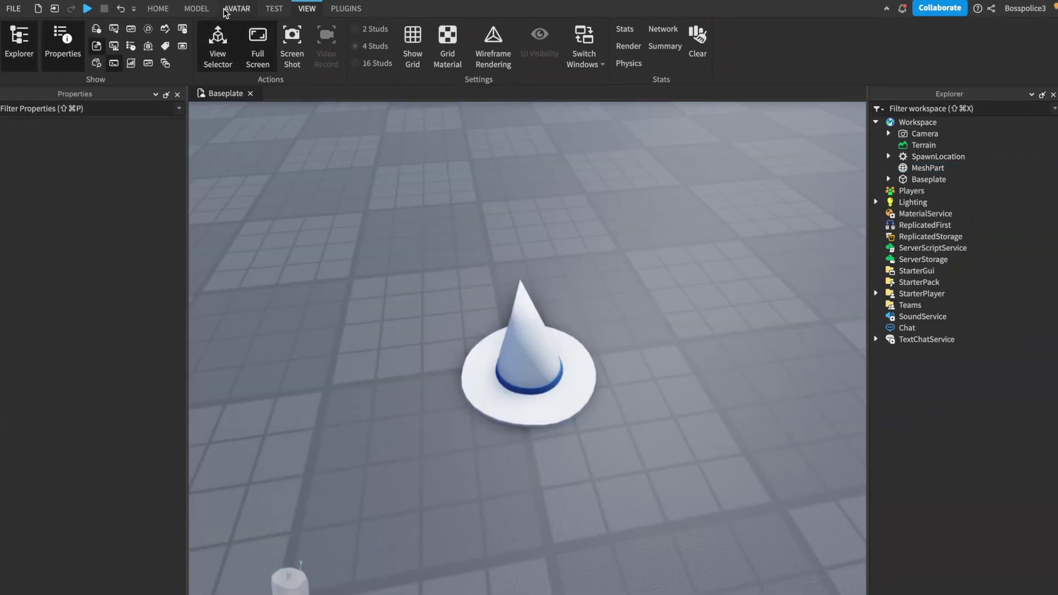
Step: Generate an R15 masculine Block Avatar rig with the Rig Builder
{"action": "left_click", "coordinate": [196, 9]}
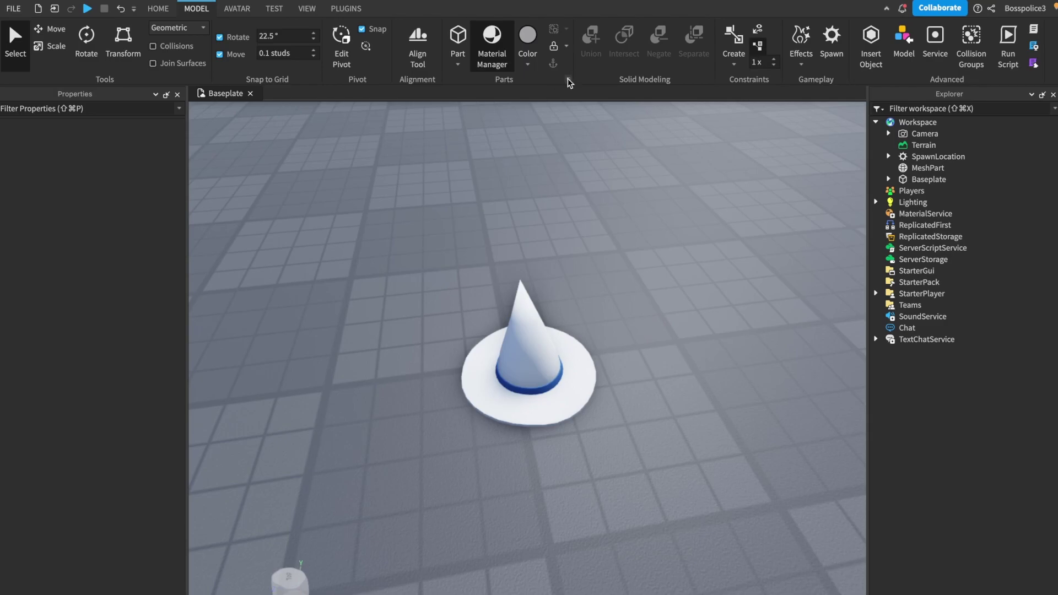
{"action": "left_click", "coordinate": [243, 9]}
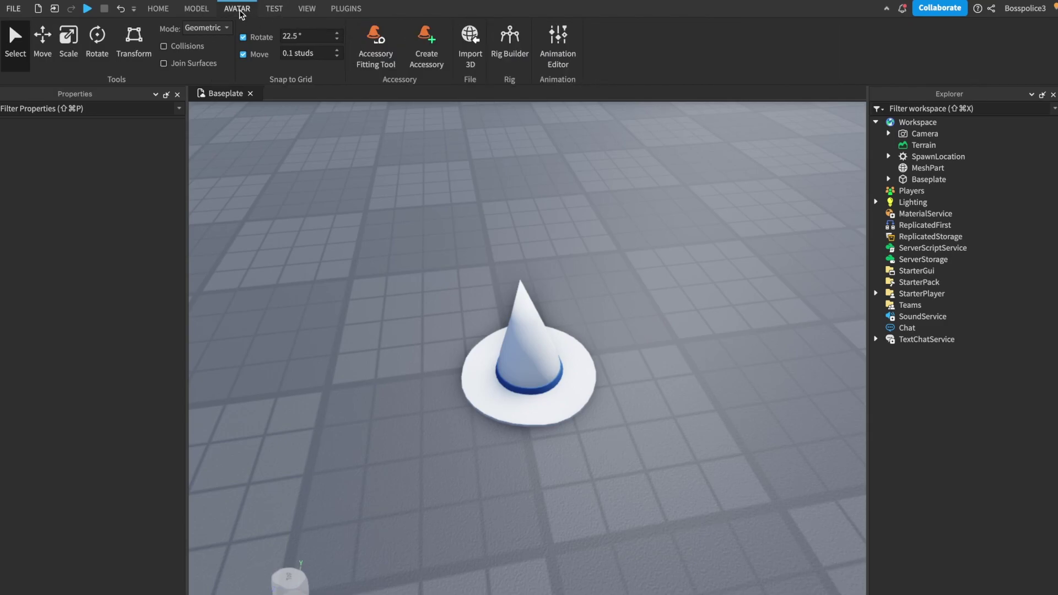
{"action": "left_click", "coordinate": [506, 44]}
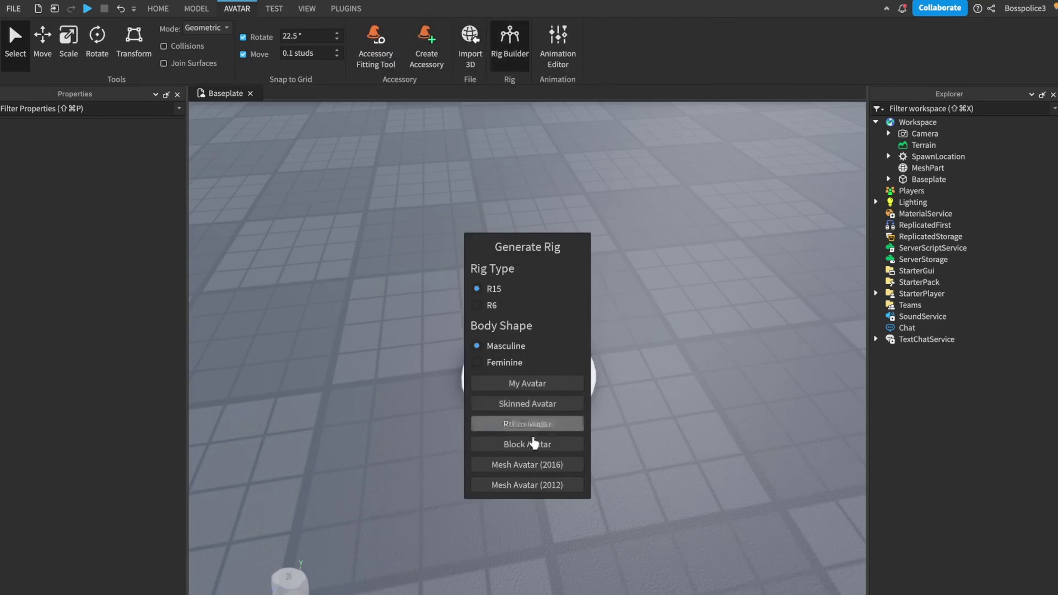
{"action": "left_click", "coordinate": [527, 445]}
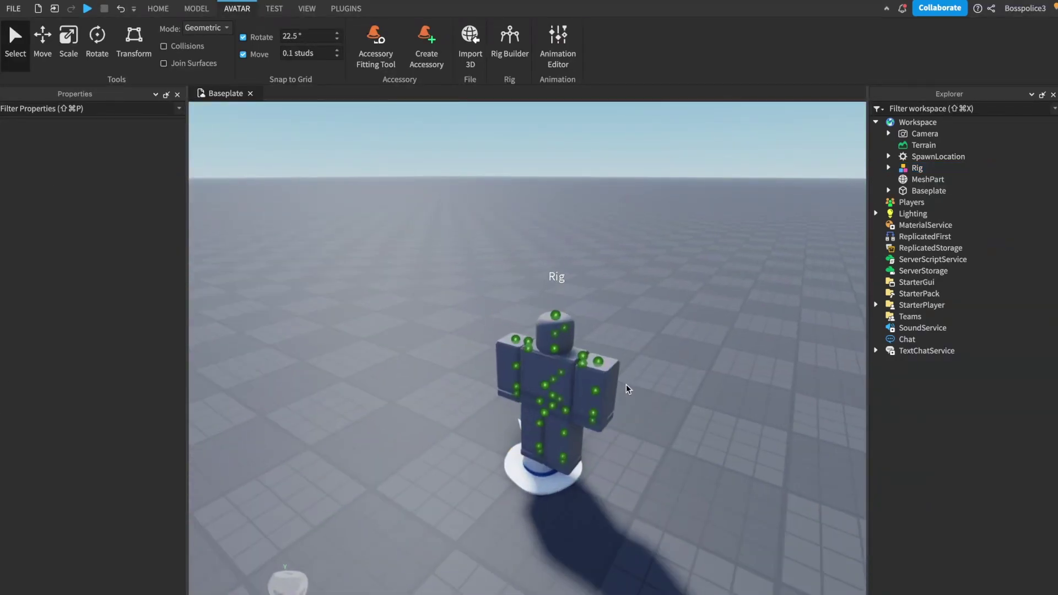
Step: Move the hat from the ground onto the head of the rig
{"action": "left_click", "coordinate": [528, 459]}
{"action": "left_click_drag", "start_coordinate": [529, 458], "coordinate": [591, 315]}
{"action": "scroll", "coordinate": [590, 315], "scroll_direction": "up", "scroll_amount": 4}
{"action": "right_click_drag", "start_coordinate": [590, 315], "coordinate": [590, 314]}
{"action": "key", "text": "super+2"}
{"action": "key", "text": "super+3"}
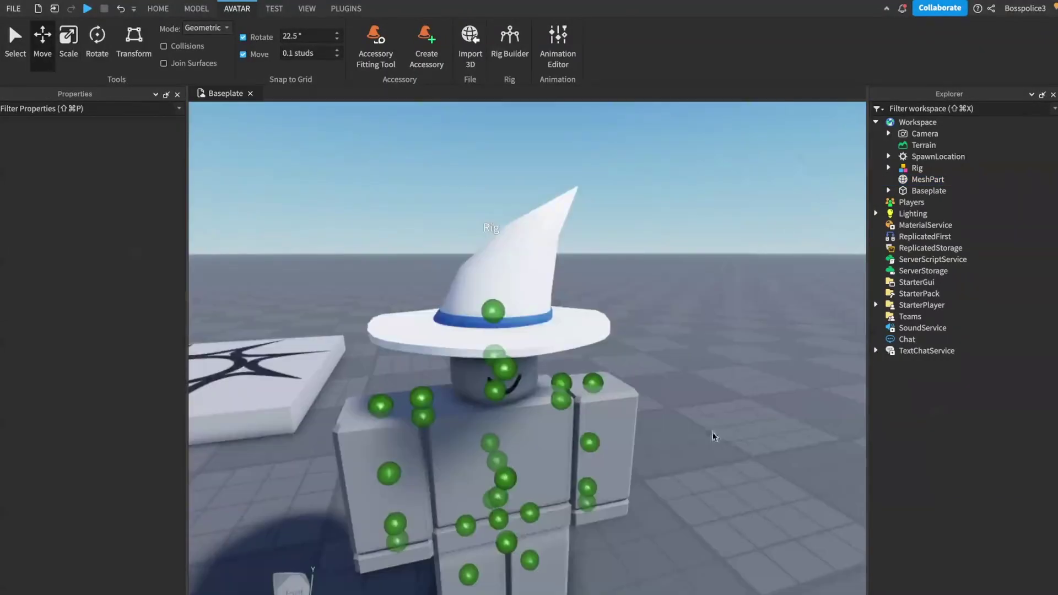
Step: Examine from several angles and distances how the hat fits on the rig's head
{"action": "scroll", "coordinate": [713, 437], "scroll_direction": "down", "scroll_amount": 5}
{"action": "scroll", "coordinate": [714, 435], "scroll_direction": "up", "scroll_amount": 5}
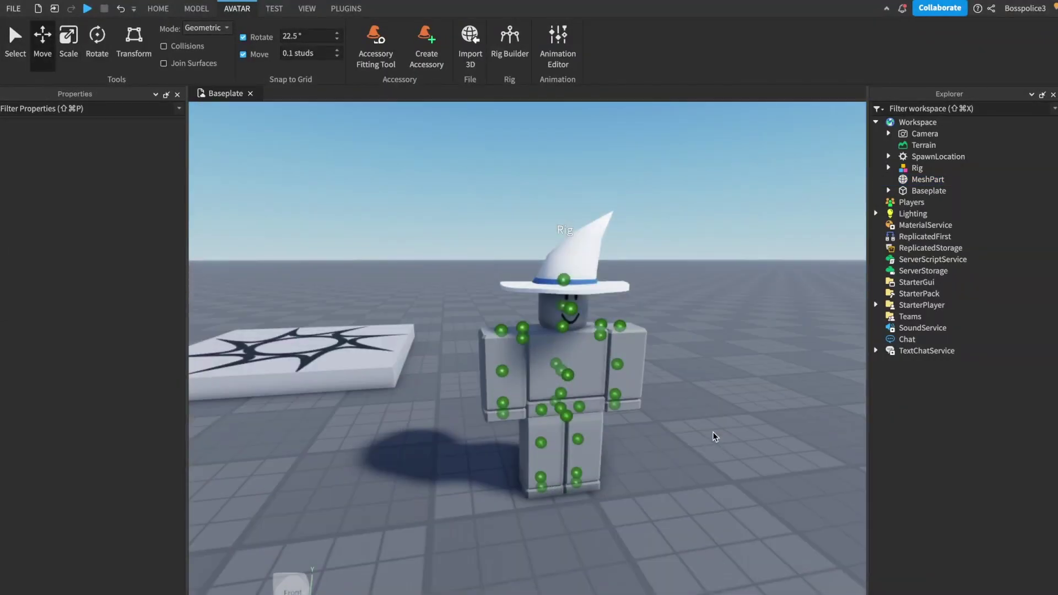
{"action": "scroll", "coordinate": [713, 432], "scroll_direction": "down", "scroll_amount": 3}
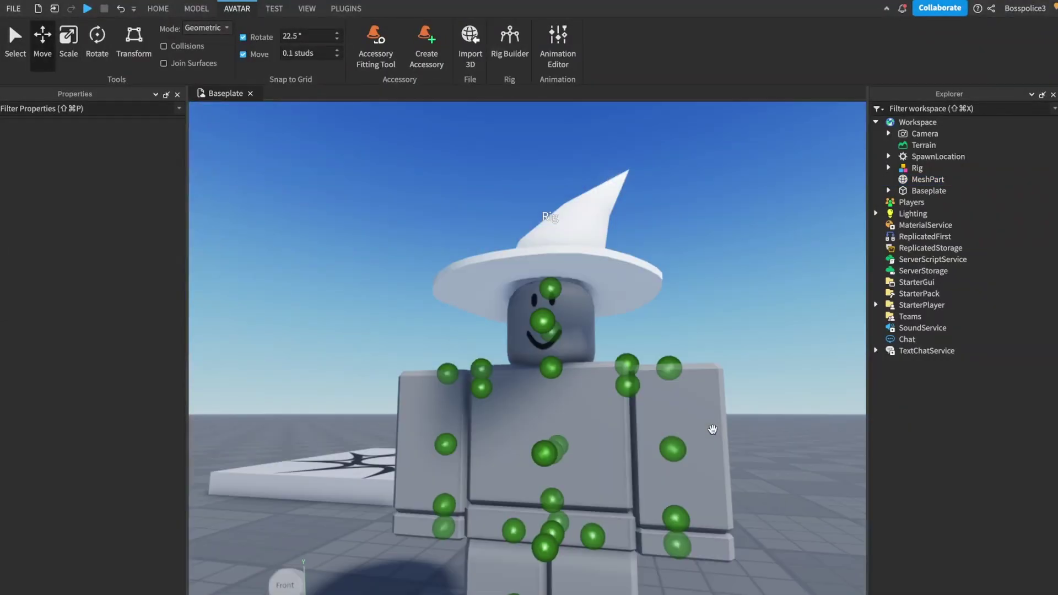
{"action": "left_click", "coordinate": [547, 211]}
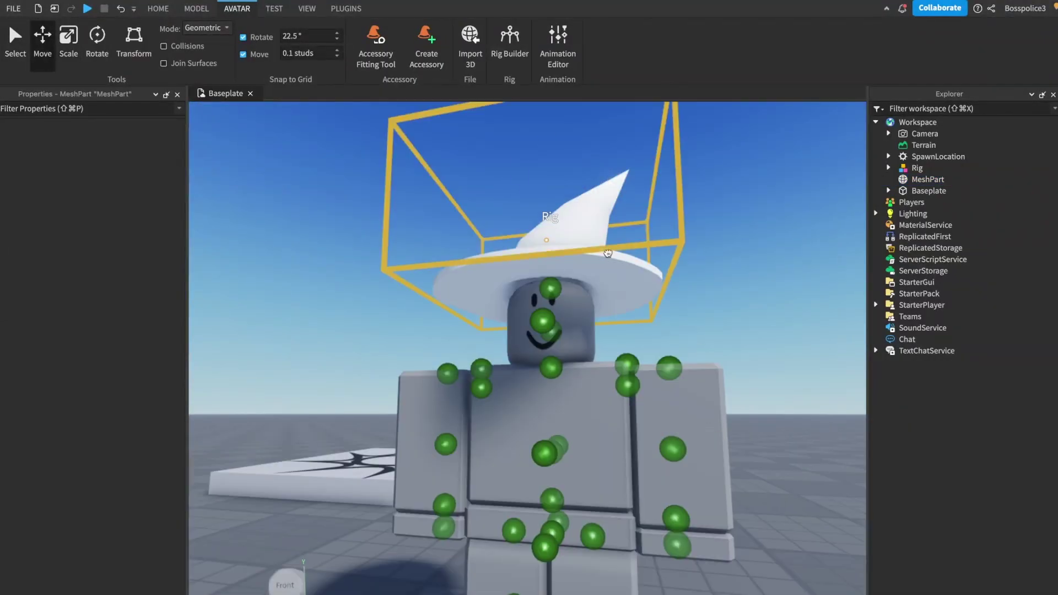
{"action": "left_click", "coordinate": [331, 312]}
{"action": "right_click_drag", "start_coordinate": [331, 312], "coordinate": [330, 312]}
{"action": "scroll", "coordinate": [331, 312], "scroll_direction": "down", "scroll_amount": 4}
{"action": "scroll", "coordinate": [331, 312], "scroll_direction": "up", "scroll_amount": 4}
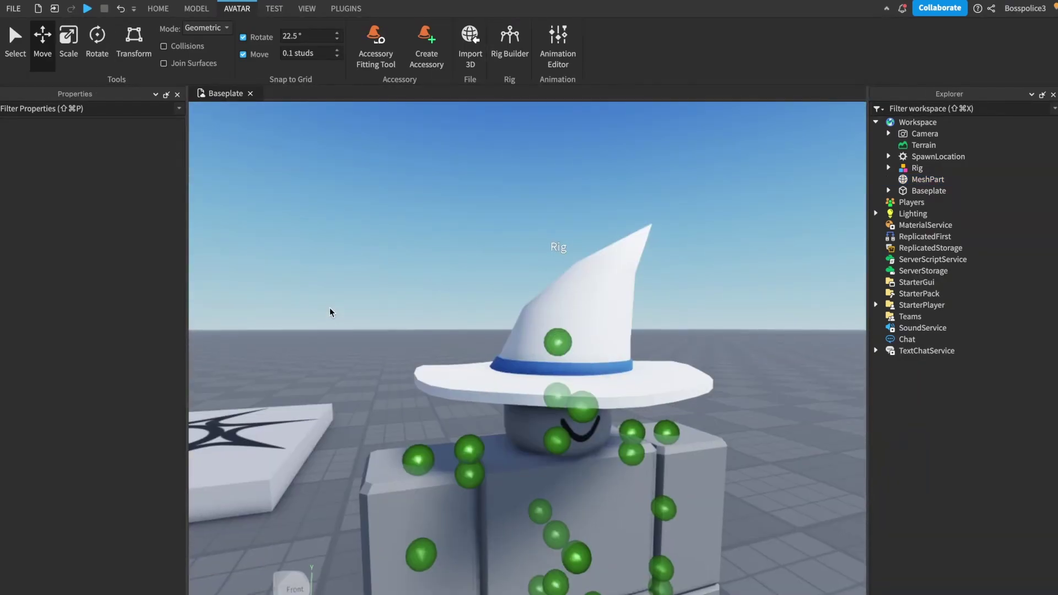
{"action": "scroll", "coordinate": [330, 311], "scroll_direction": "down", "scroll_amount": 5}
{"action": "scroll", "coordinate": [330, 312], "scroll_direction": "up", "scroll_amount": 5}
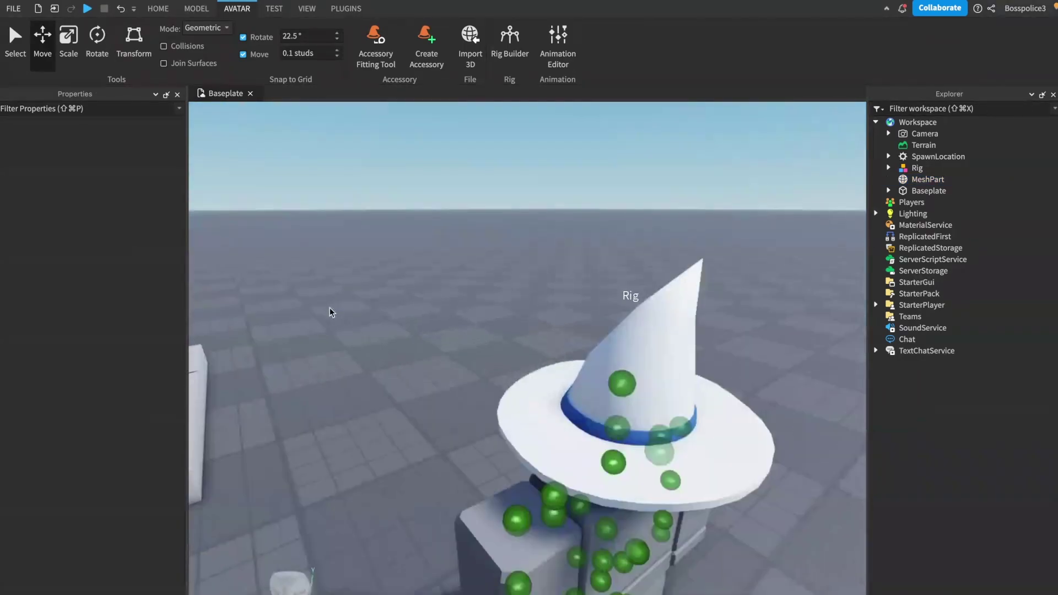